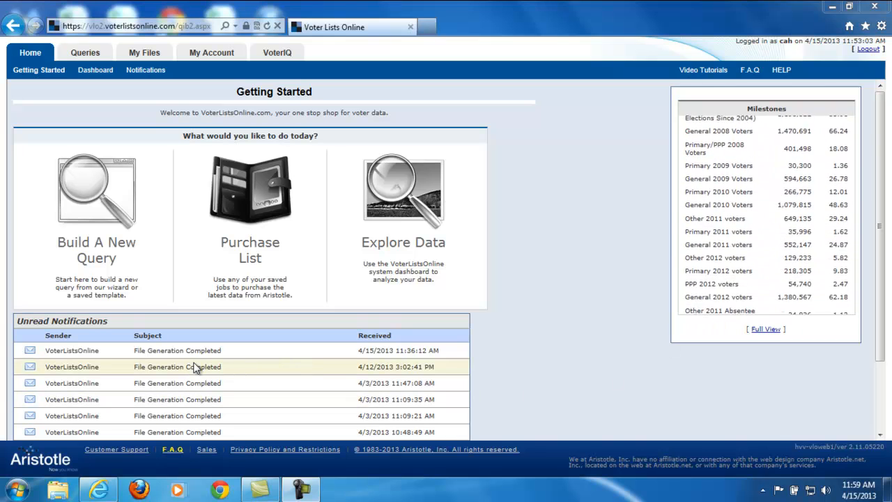
# Open the Query Builder, look over its clause categories, and set the query's state to California.
pyautogui.click(85, 52)
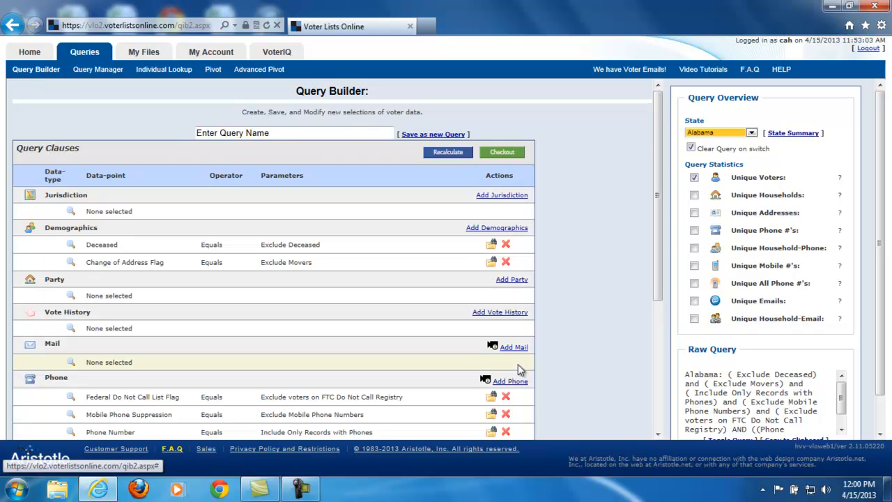
pyautogui.scroll(-5, 577, 344)
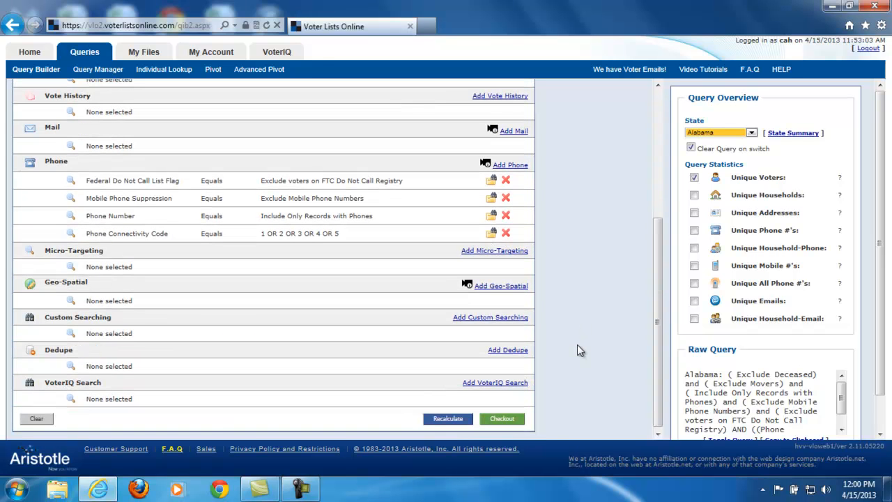
pyautogui.scroll(5, 577, 344)
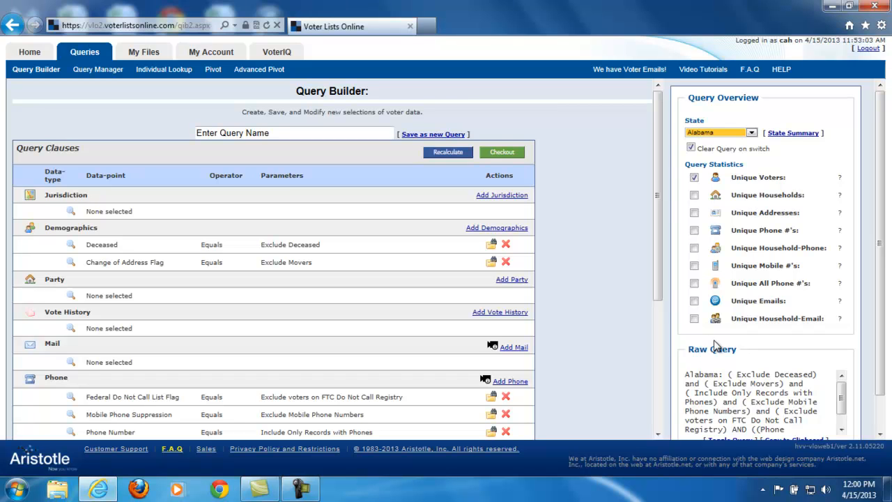
pyautogui.click(735, 133)
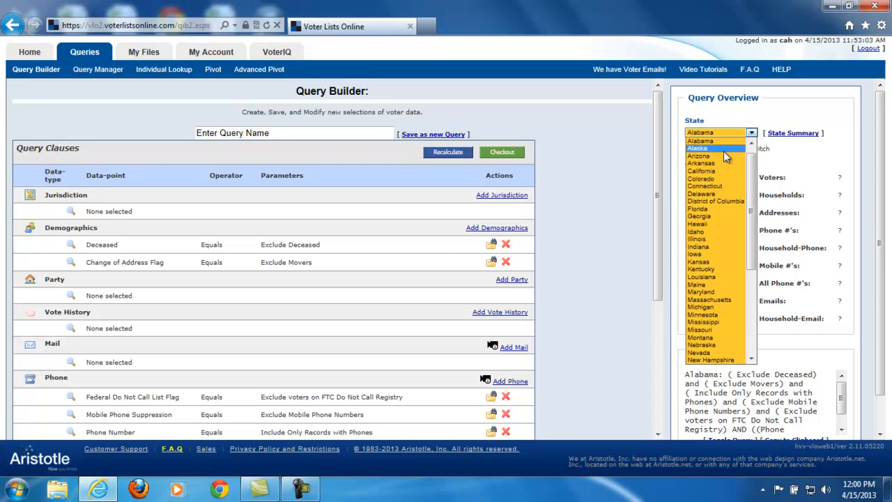
pyautogui.click(720, 174)
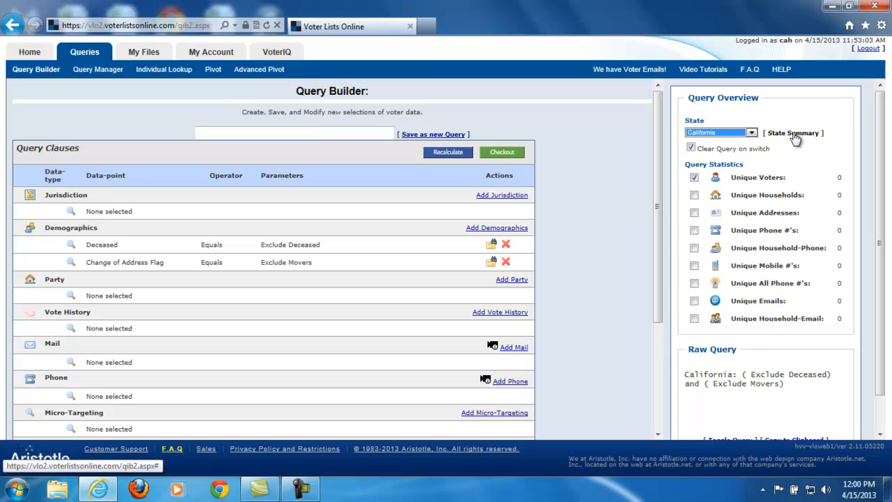
# Review California's state summary and its vote history by county spreadsheet, and close both.
pyautogui.click(794, 134)
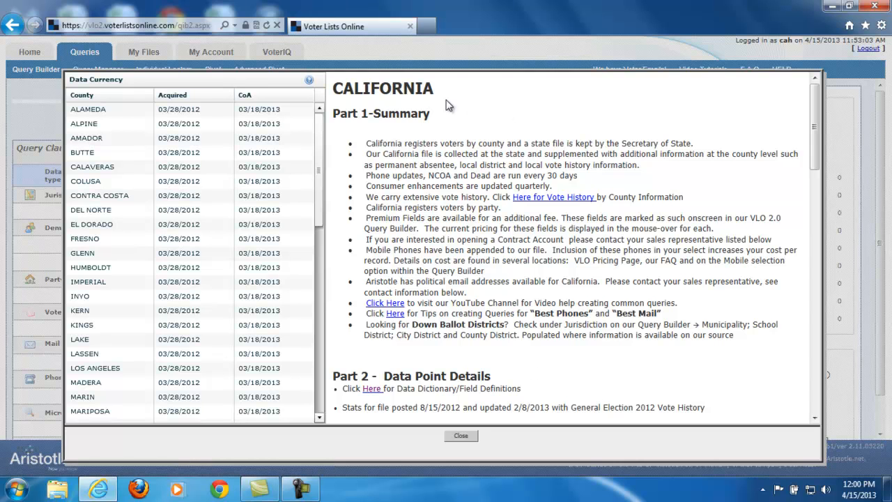
pyautogui.click(550, 199)
pyautogui.click(388, 231)
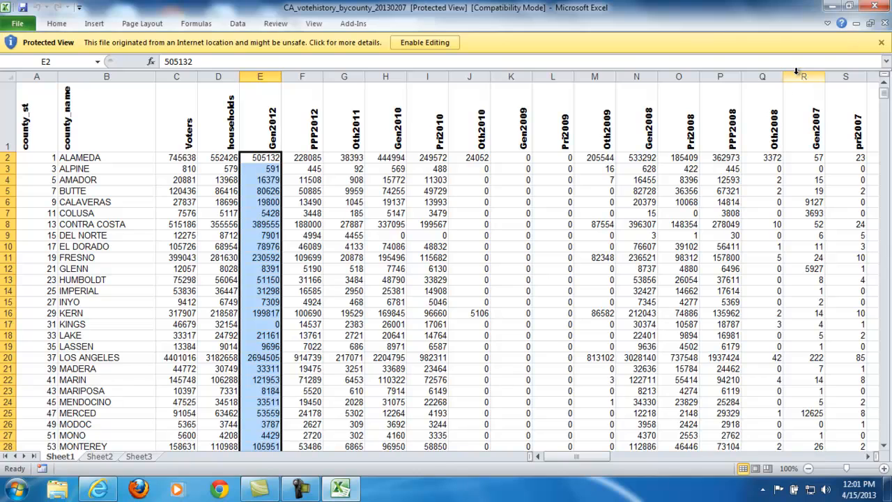
pyautogui.click(874, 8)
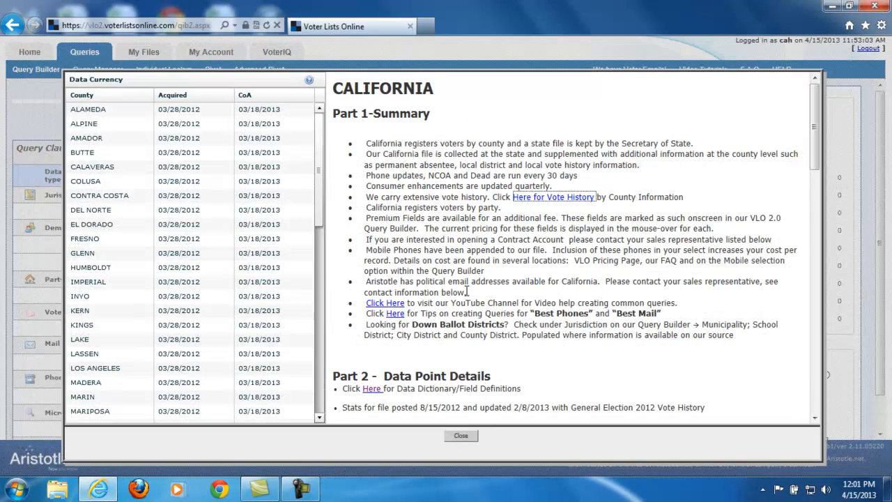
pyautogui.click(461, 435)
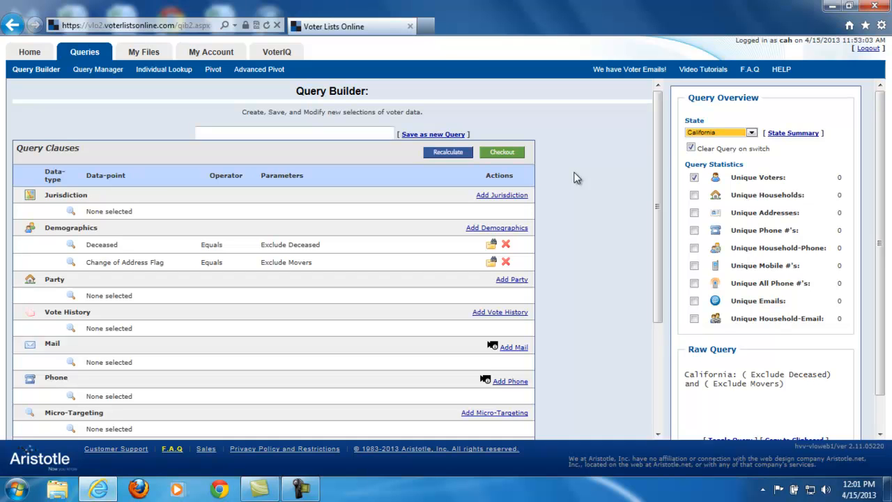
# Add a jurisdiction clause for congressional district 05 and delete that clause again.
pyautogui.click(486, 198)
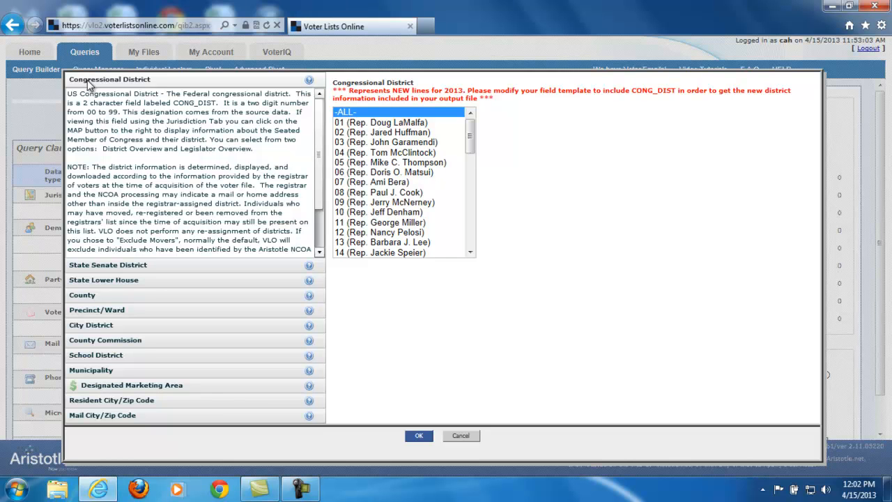
pyautogui.click(97, 265)
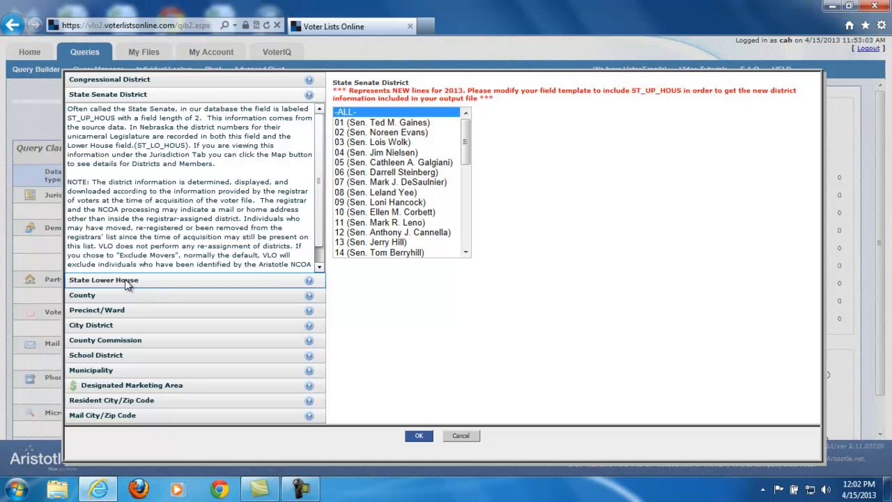
pyautogui.click(106, 82)
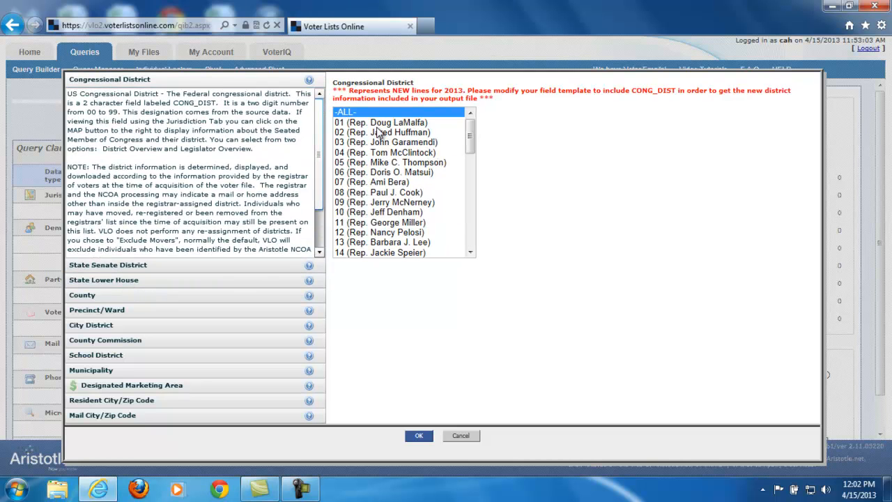
pyautogui.click(380, 162)
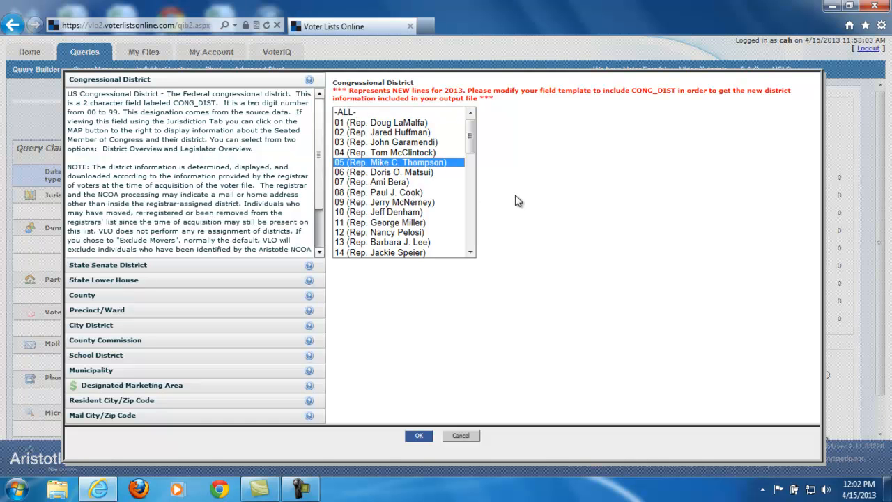
pyautogui.click(416, 435)
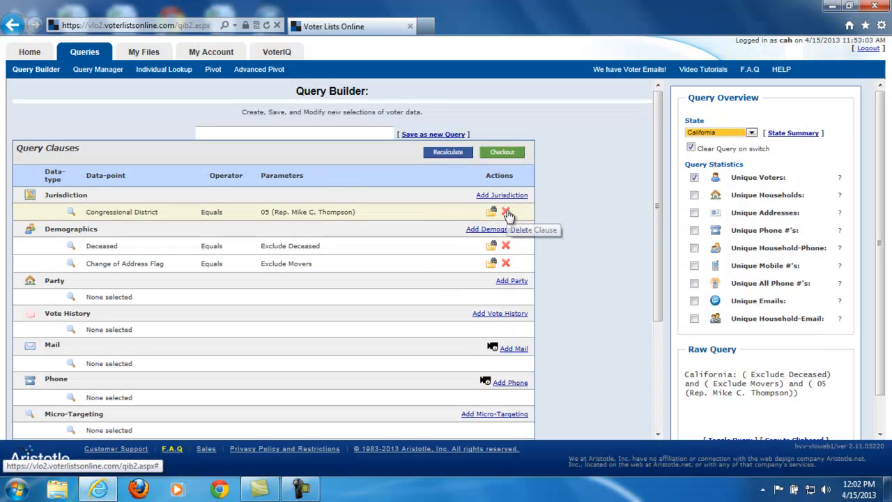
pyautogui.click(505, 212)
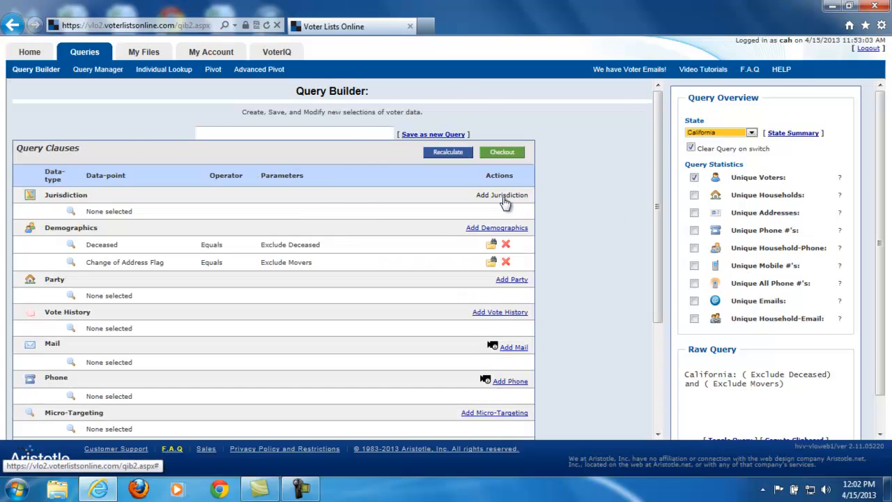
# Add a jurisdiction clause for congressional districts 07, 08, 10 and 12 and delete it again.
pyautogui.click(504, 196)
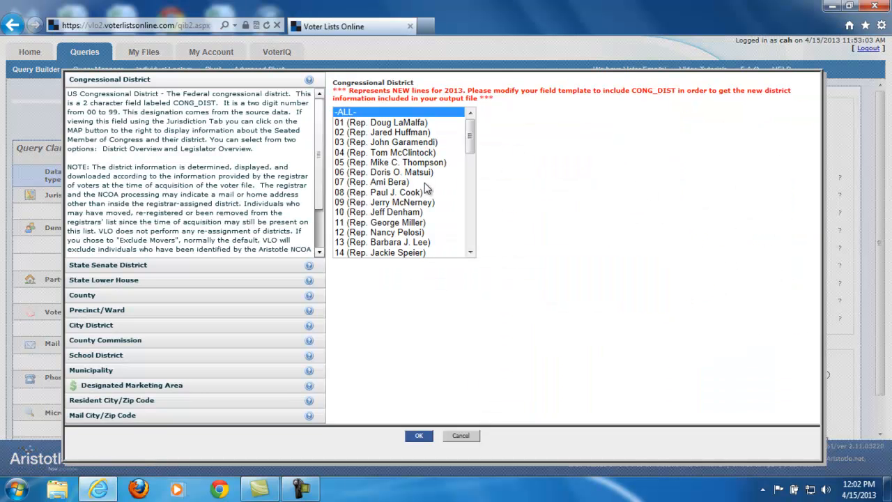
pyautogui.click(373, 183)
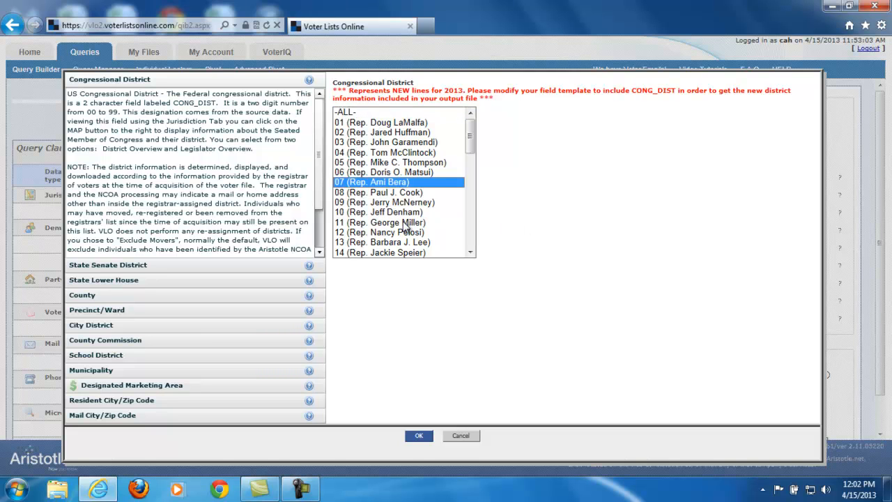
pyautogui.keyDown('ctrl'); pyautogui.click(376, 193); pyautogui.keyUp('ctrl')
pyautogui.keyDown('ctrl'); pyautogui.click(375, 212); pyautogui.keyUp('ctrl')
pyautogui.keyDown('ctrl'); pyautogui.click(372, 233); pyautogui.keyUp('ctrl')
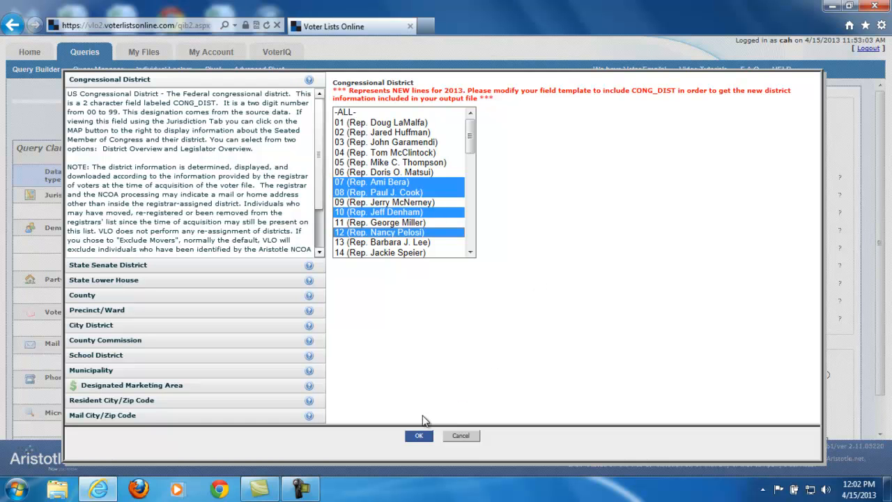
pyautogui.click(418, 435)
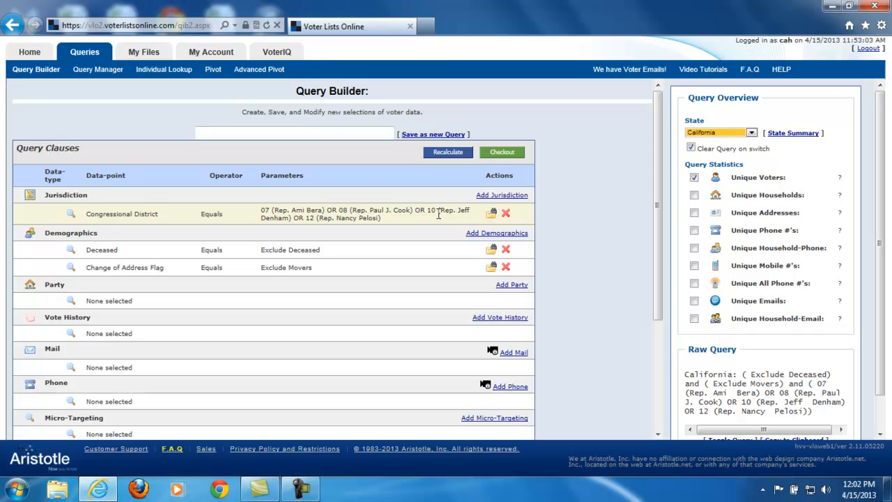
pyautogui.click(505, 213)
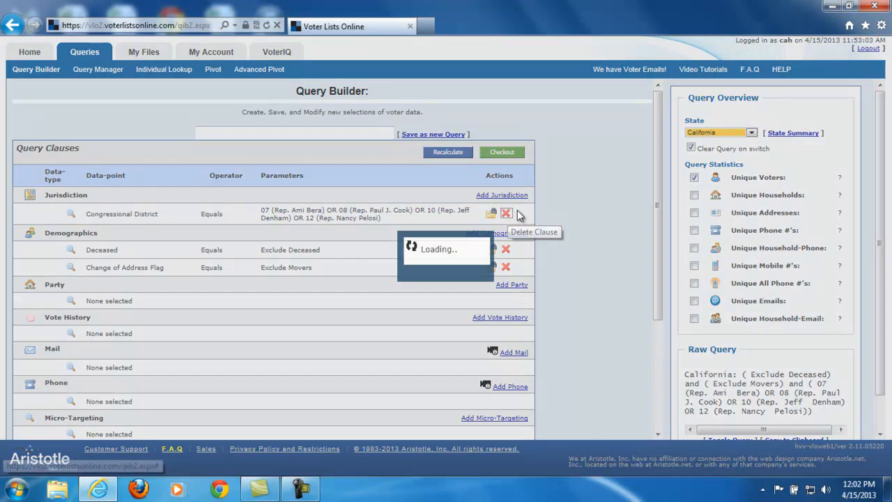
# Look through the State Senate and State Lower House jurisdiction options, and select Orange as the county.
pyautogui.click(519, 196)
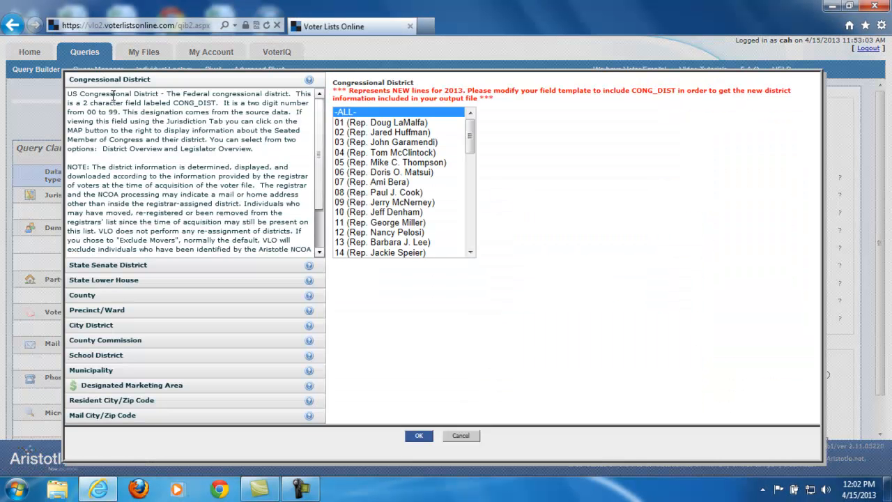
pyautogui.click(97, 267)
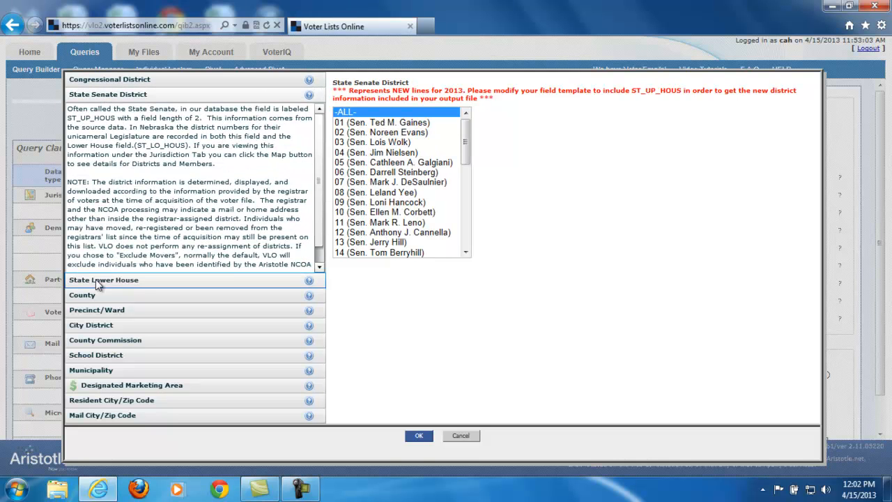
pyautogui.click(98, 283)
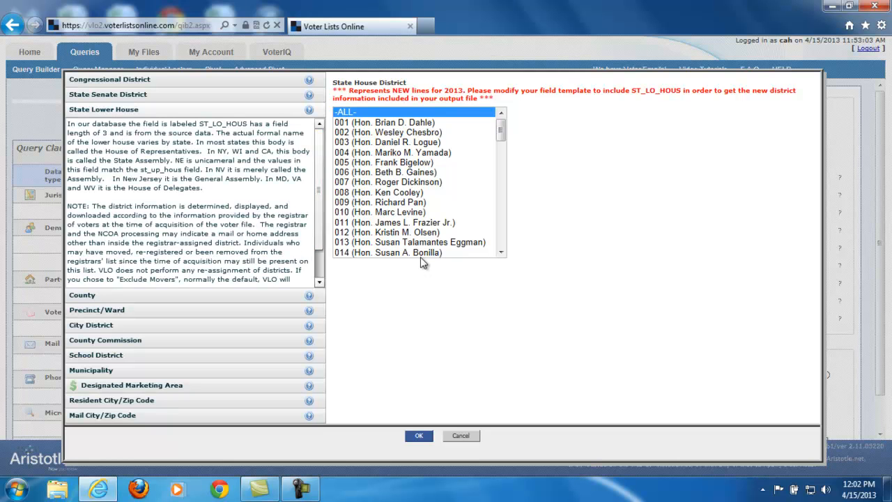
pyautogui.click(98, 298)
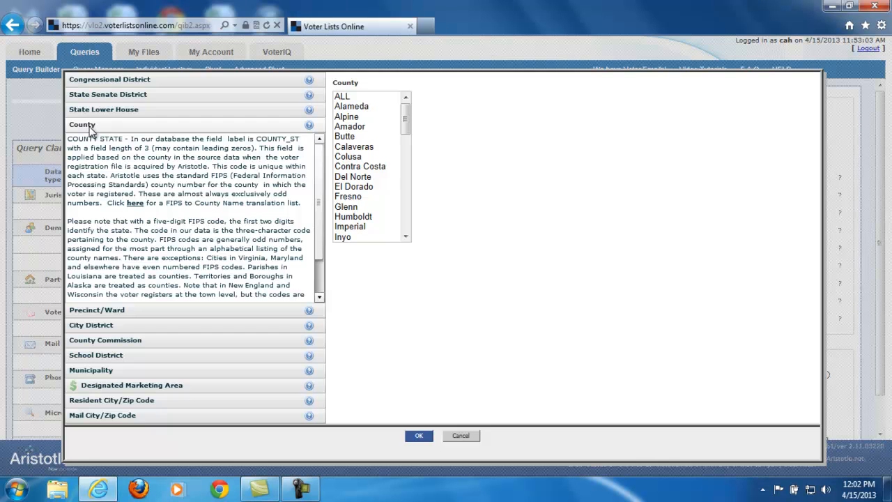
pyautogui.moveTo(407, 120); pyautogui.dragTo(409, 179)
pyautogui.click(352, 137)
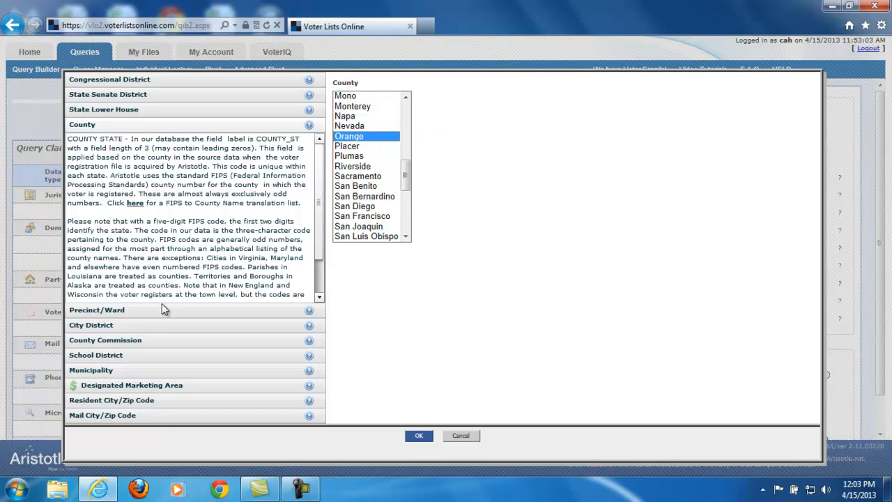
# Add the Orange county selection with precincts 0002003, 0002007 and 0002008 to the query, and delete only the precinct clause.
pyautogui.click(82, 313)
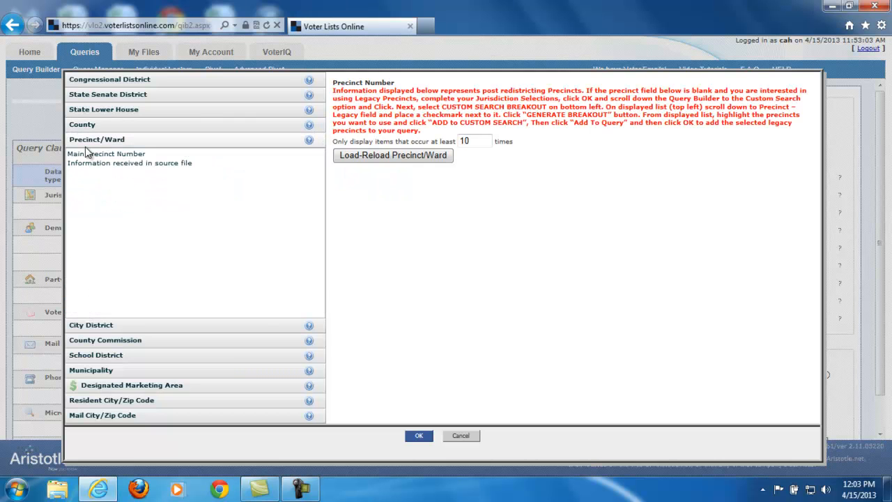
pyautogui.click(367, 156)
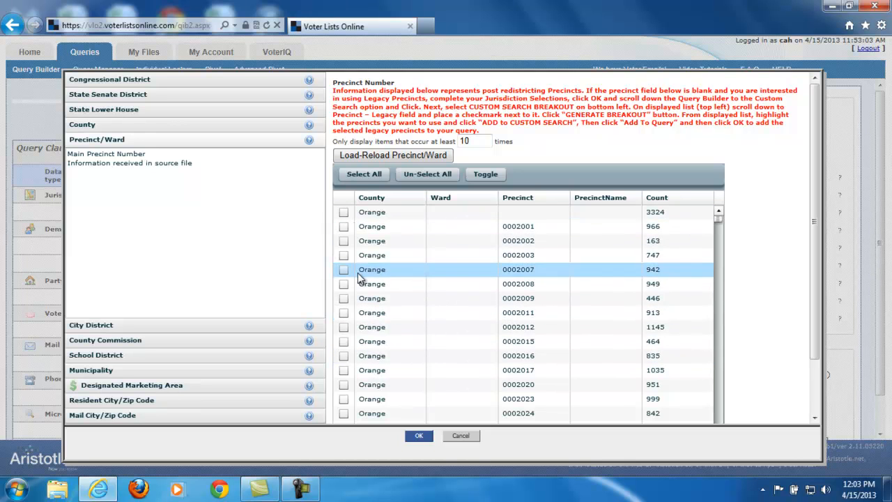
pyautogui.scroll(-2, 524, 213)
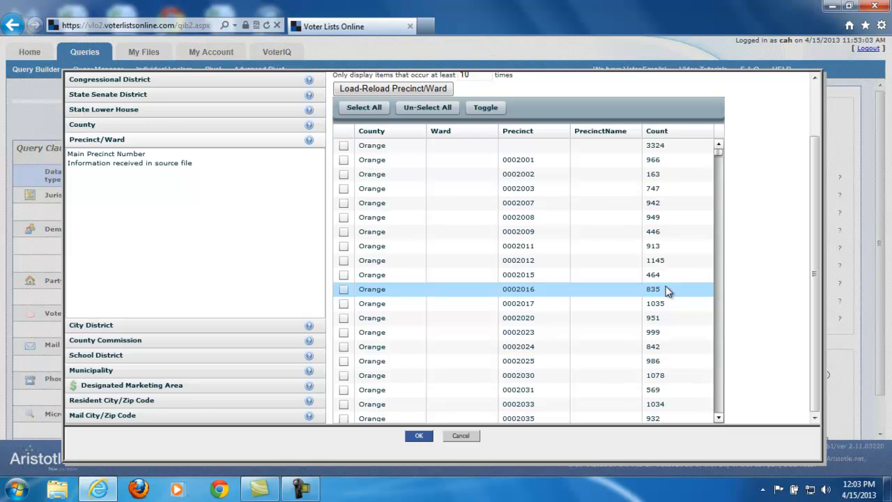
pyautogui.click(343, 189)
pyautogui.click(343, 203)
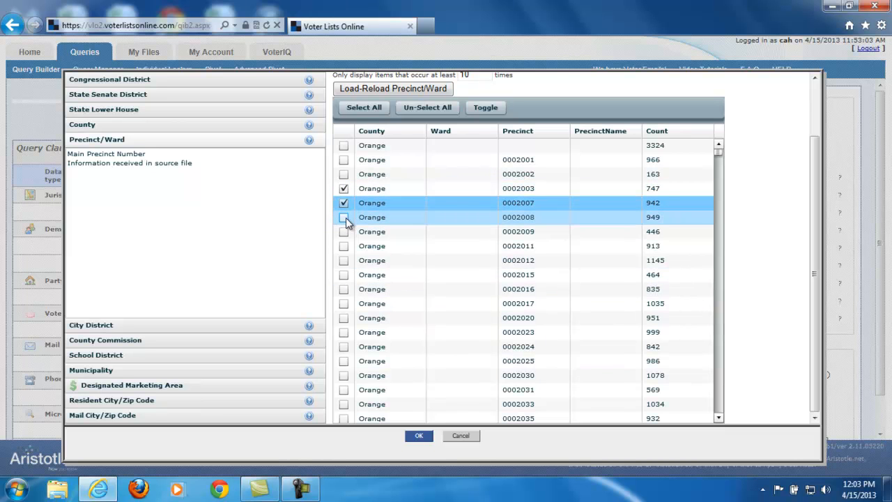
pyautogui.click(346, 217)
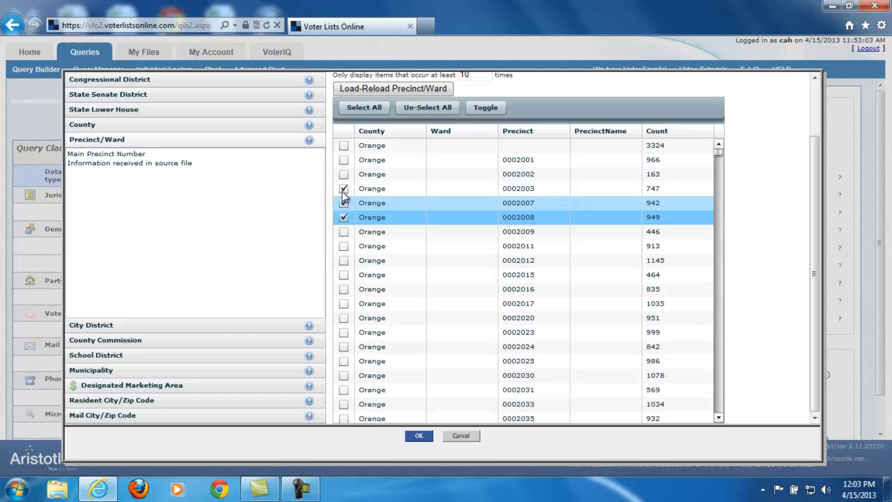
pyautogui.click(420, 435)
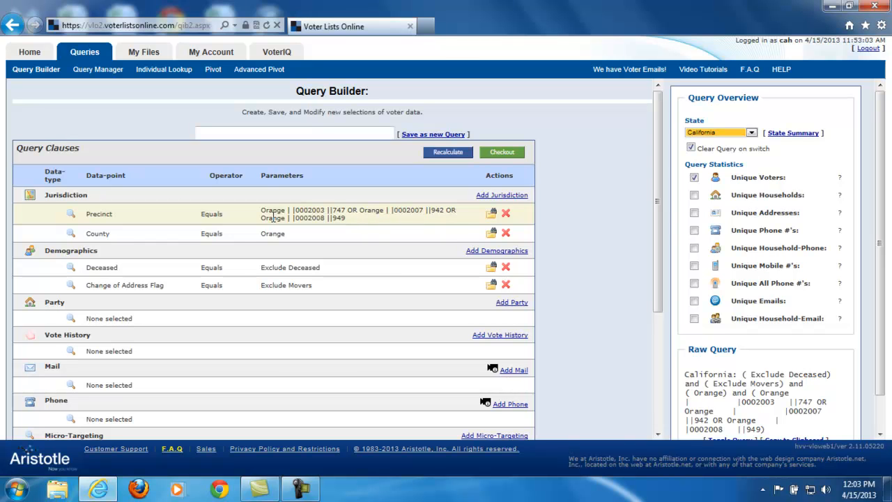
pyautogui.click(507, 215)
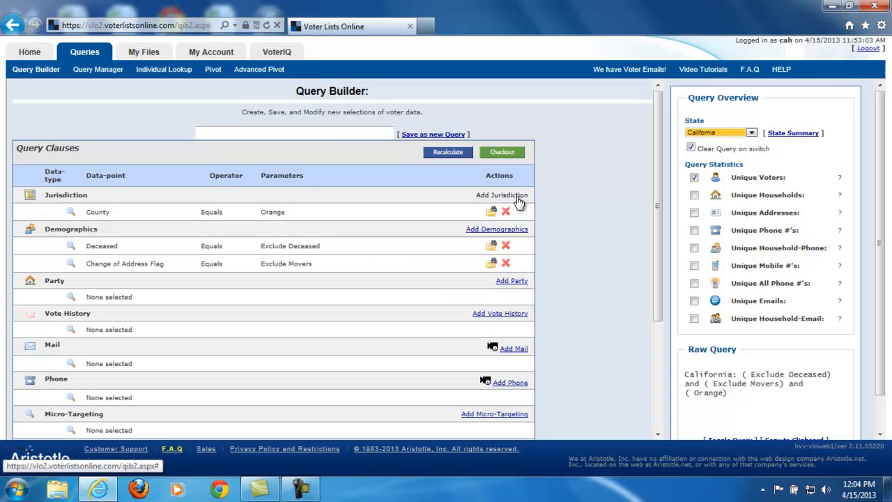
# Load the list of city districts for Orange county in the jurisdiction options, and open the Municipality options.
pyautogui.click(517, 196)
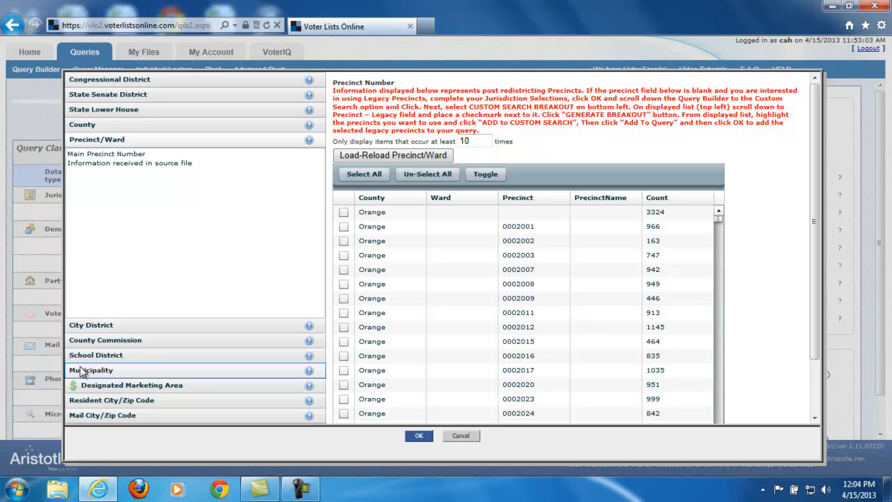
pyautogui.click(88, 326)
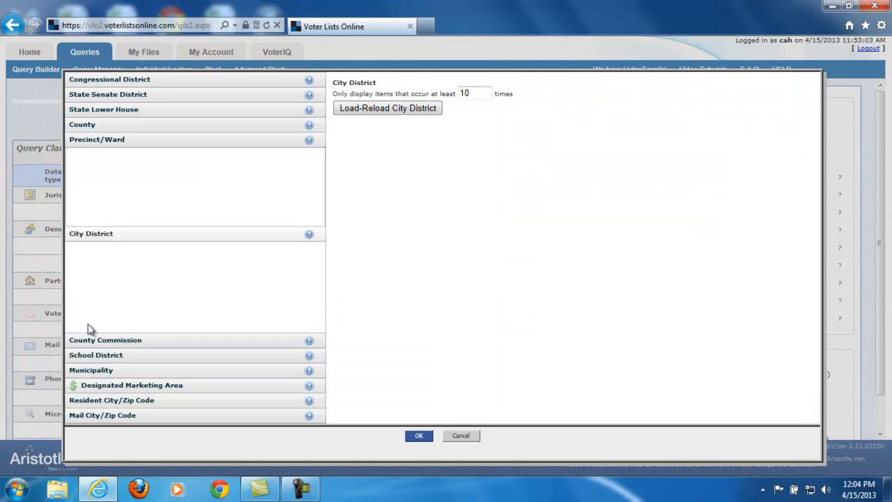
pyautogui.click(417, 114)
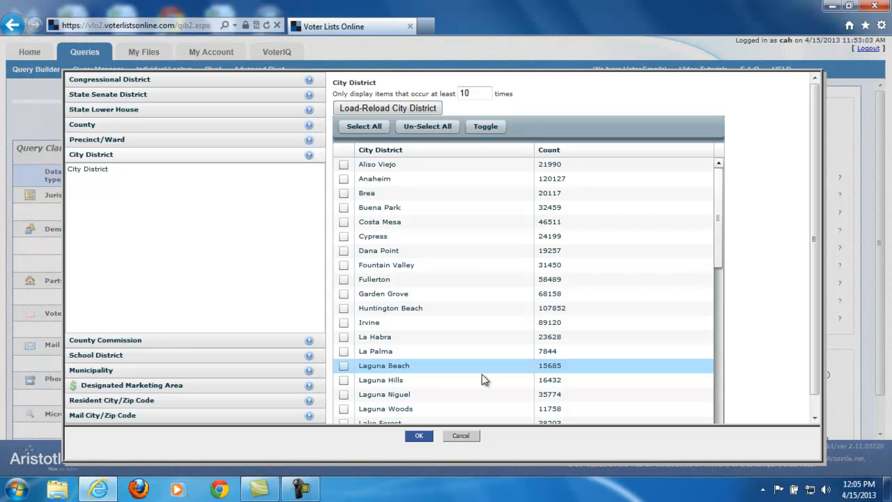
pyautogui.click(102, 375)
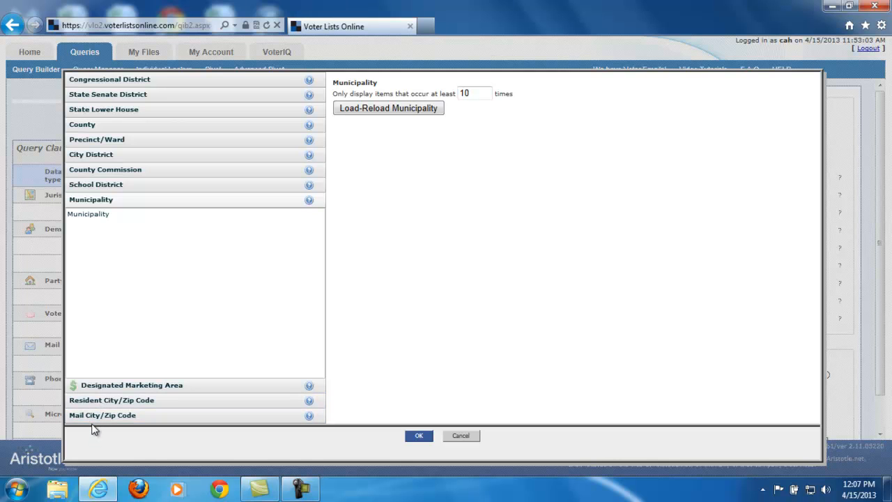
# Load the list of designated marketing areas for Orange county, and close the jurisdiction options without adding a selection.
pyautogui.click(127, 384)
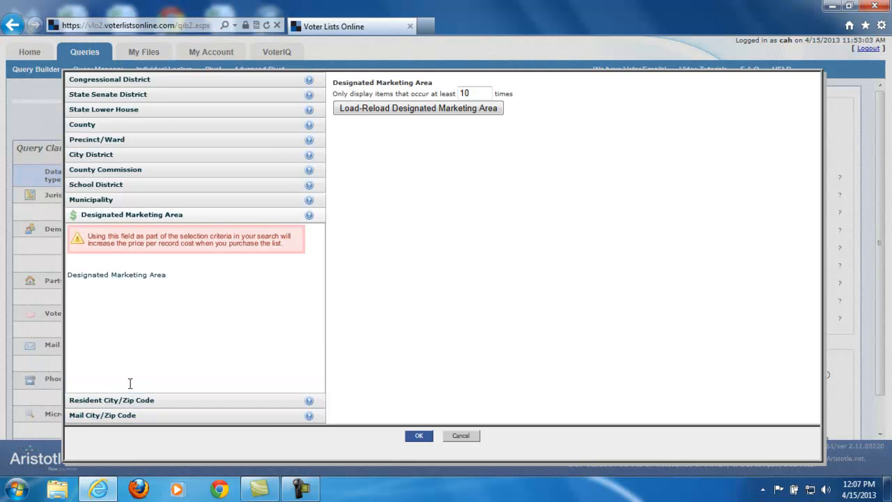
pyautogui.click(377, 108)
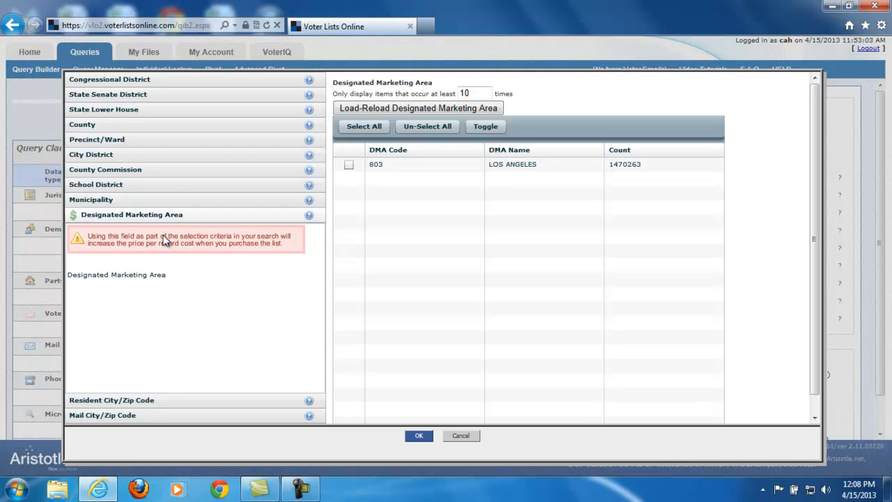
pyautogui.moveTo(75, 221)
pyautogui.click(461, 435)
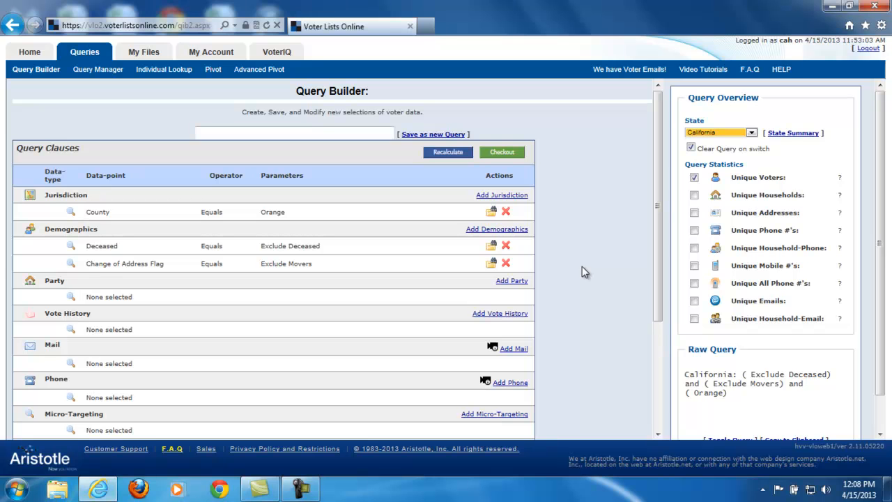
# Open the demographics options for the query, look at the Gender section and return to Age & Birthdate.
pyautogui.click(522, 229)
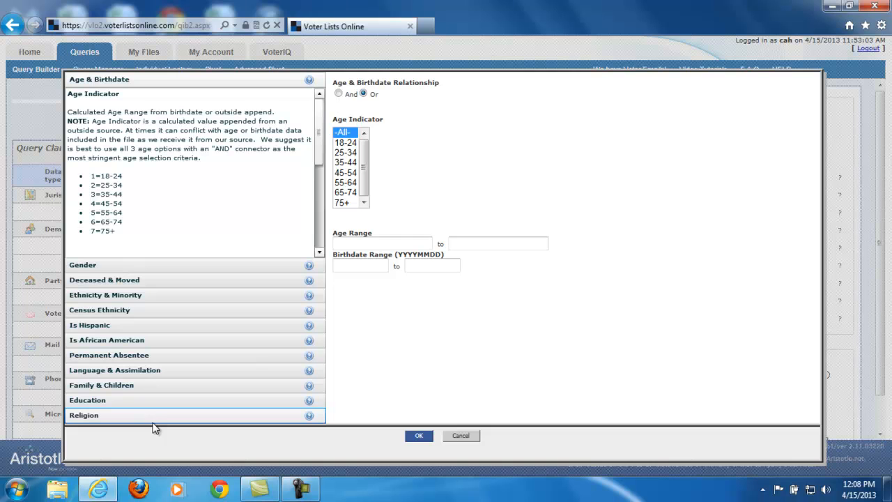
pyautogui.click(91, 266)
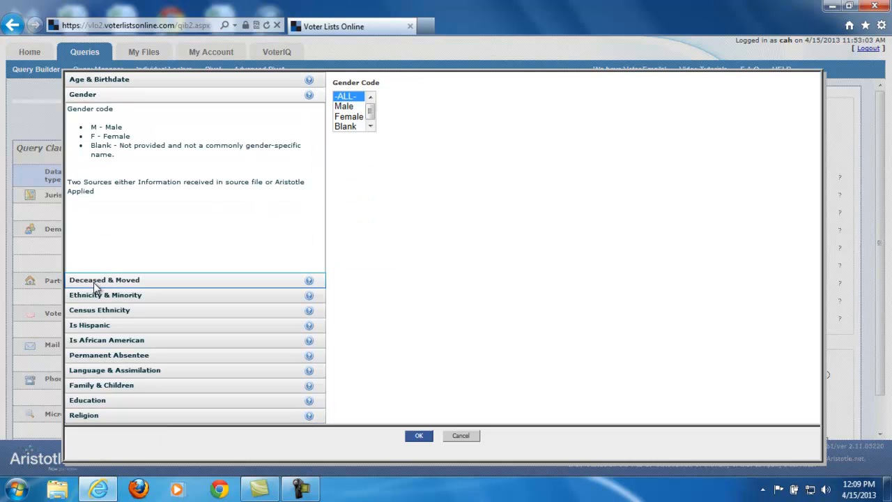
pyautogui.click(96, 81)
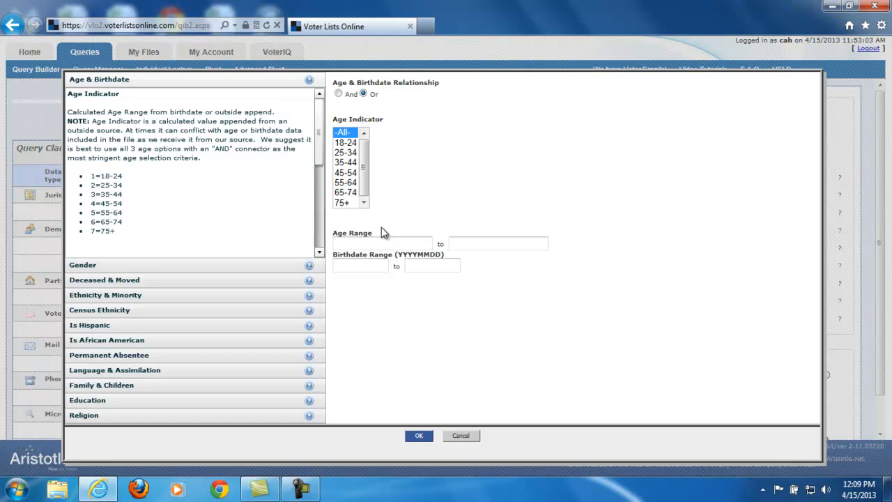
pyautogui.click(369, 266)
pyautogui.write('2')
pyautogui.write('000')
pyautogui.moveTo(380, 265); pyautogui.dragTo(301, 267)
pyautogui.press('BackSpace')
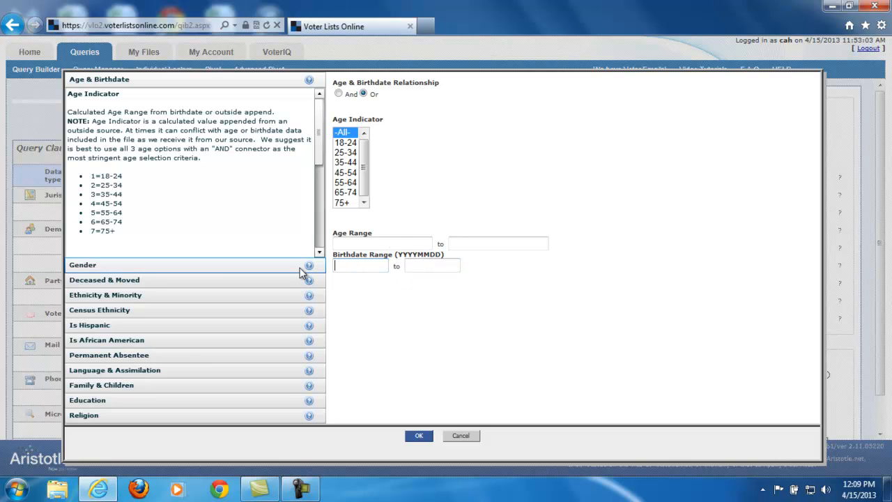
# Set the age range to 55 to 99 and select the age indicator groups 55-64, 65-74 and 75+.
pyautogui.click(354, 242)
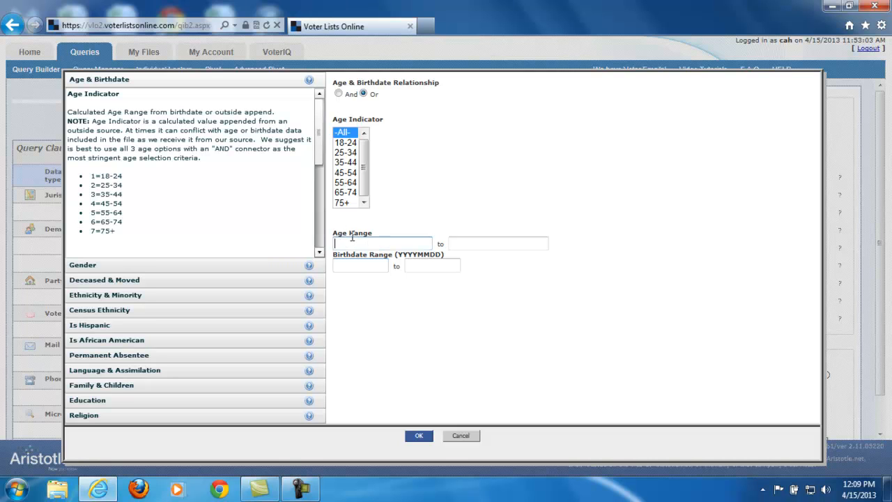
pyautogui.write('55')
pyautogui.click(462, 245)
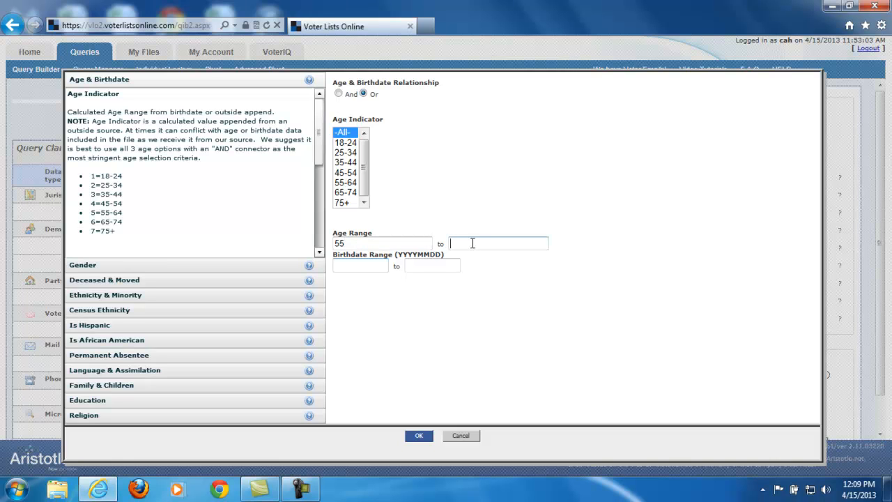
pyautogui.write('99')
pyautogui.click(514, 219)
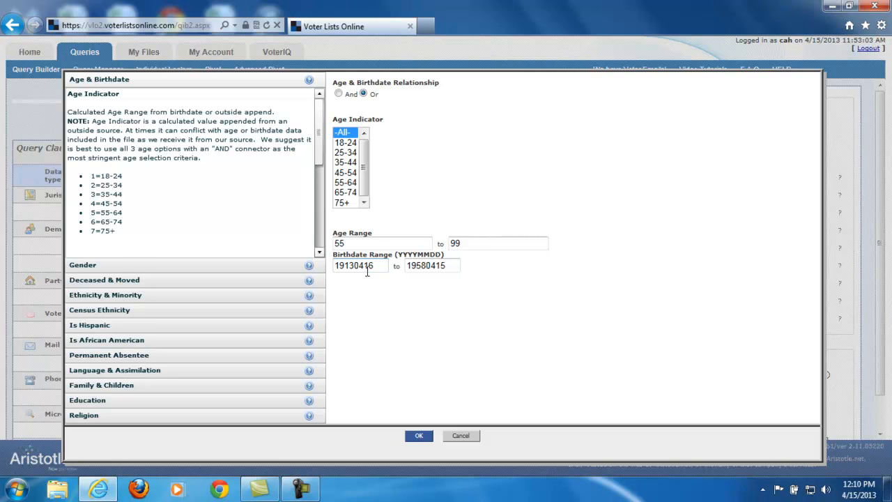
pyautogui.click(345, 183)
pyautogui.keyDown('shift'); pyautogui.click(348, 204); pyautogui.keyUp('shift')
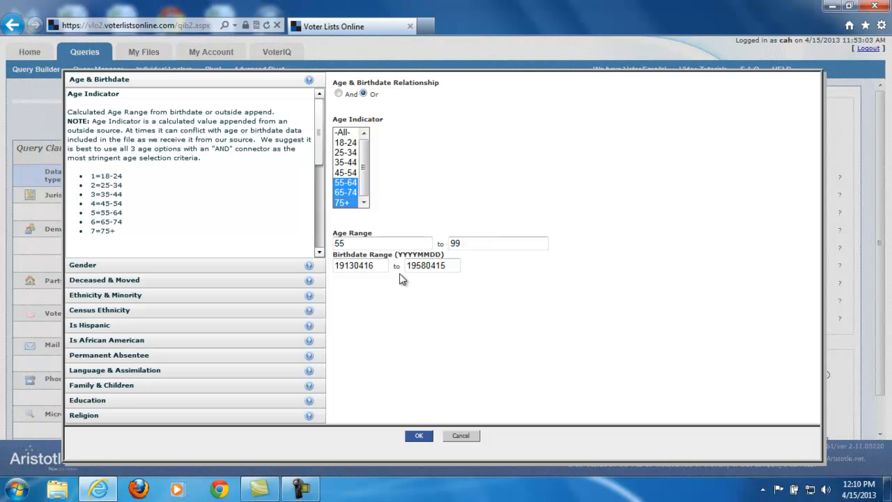
# Look through the Gender, Deceased & Moved and Ethnicity & Minority options, and cancel the demographics selection.
pyautogui.click(123, 267)
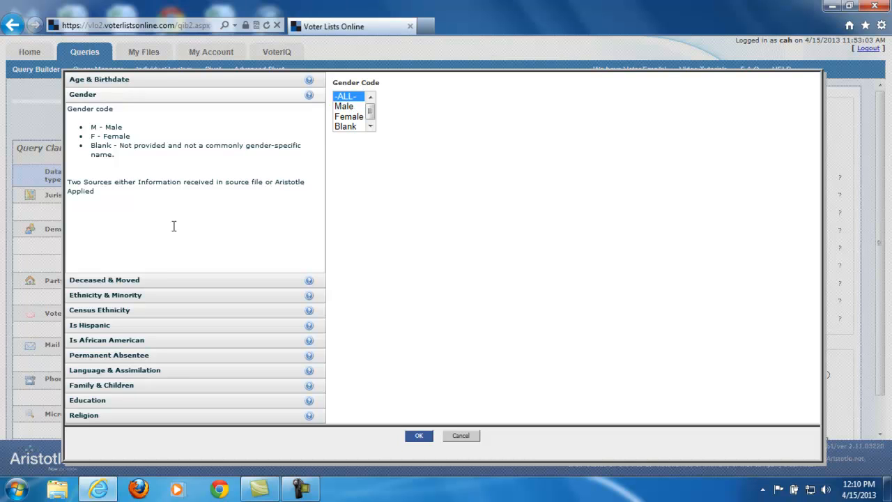
pyautogui.click(135, 281)
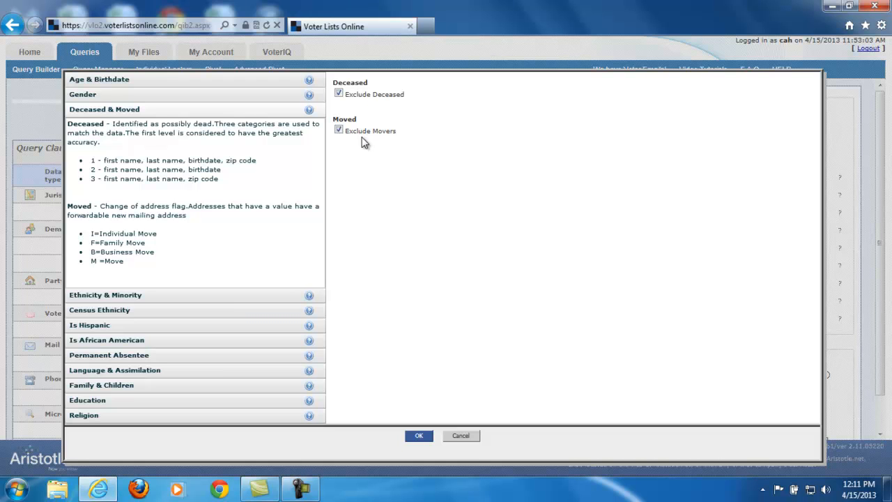
pyautogui.click(124, 294)
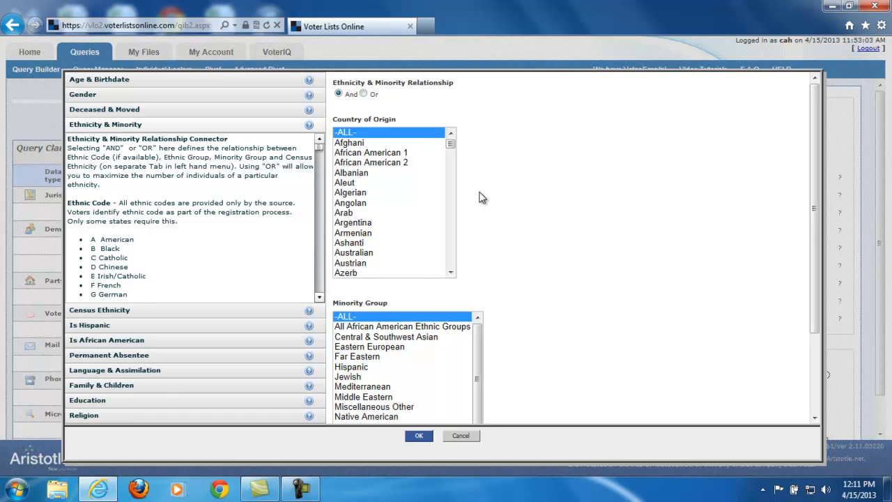
pyautogui.click(461, 436)
# Switch the query's state to Georgia and open its Ethnicity & Minority demographics options.
pyautogui.click(711, 133)
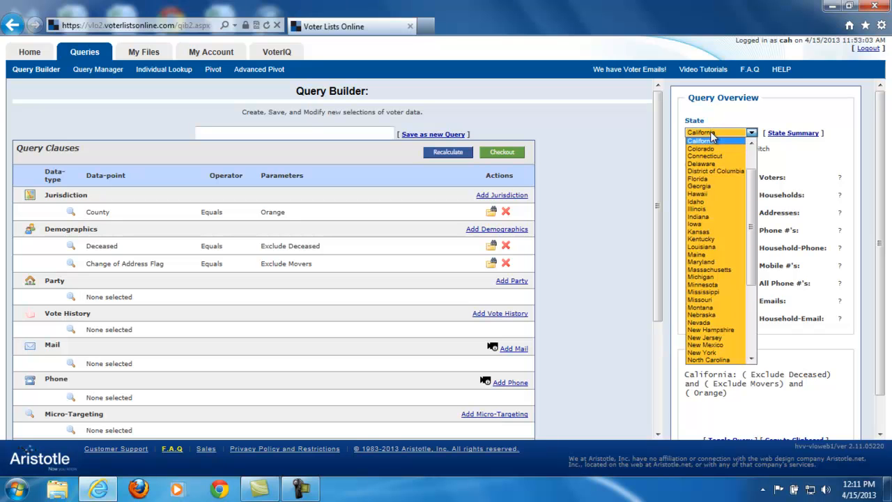
pyautogui.click(713, 186)
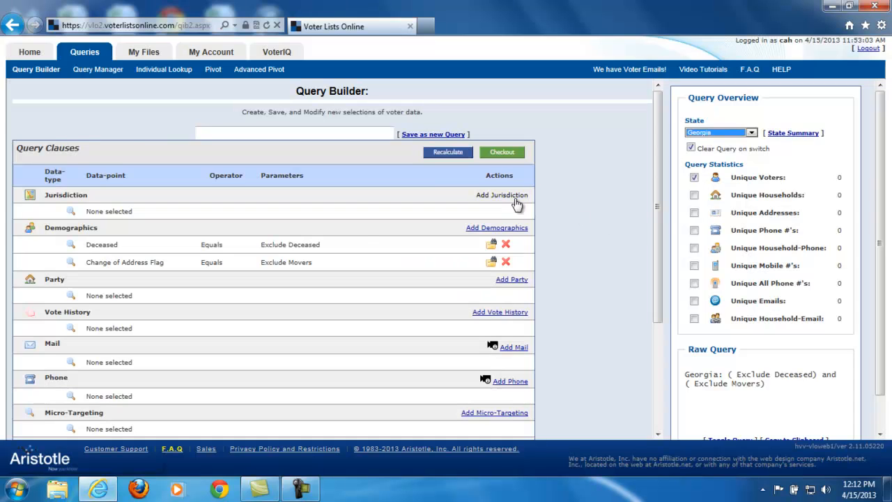
pyautogui.click(511, 230)
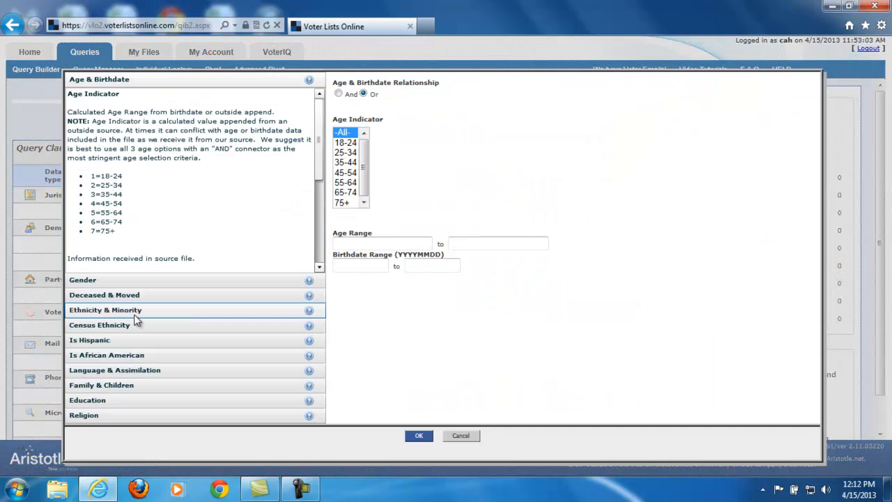
pyautogui.click(94, 310)
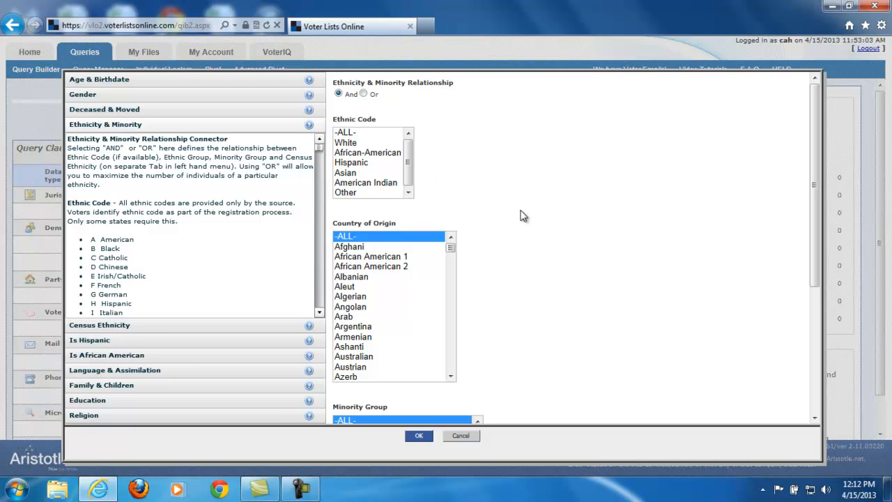
# Expand the Legacy Ethnicity & Minority section, and set the Ethnicity & Minority relationship to Or.
pyautogui.scroll(-3, 501, 201)
pyautogui.scroll(-1, 501, 202)
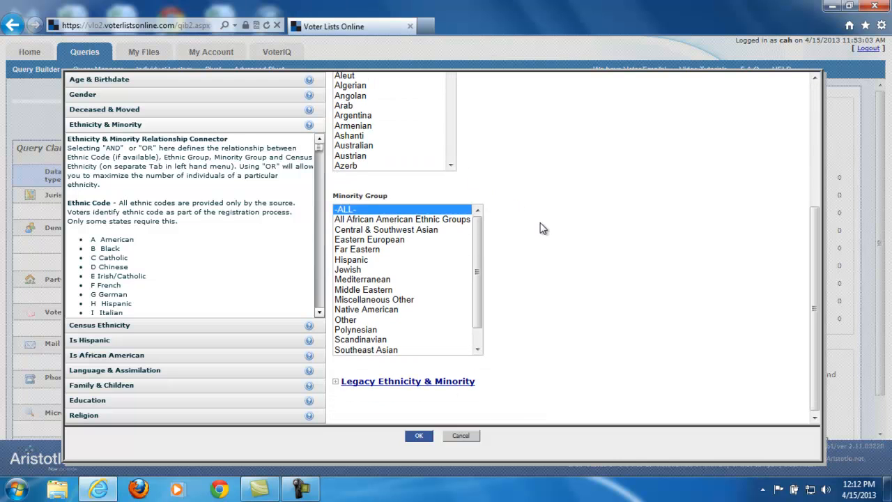
pyautogui.scroll(-1, 543, 228)
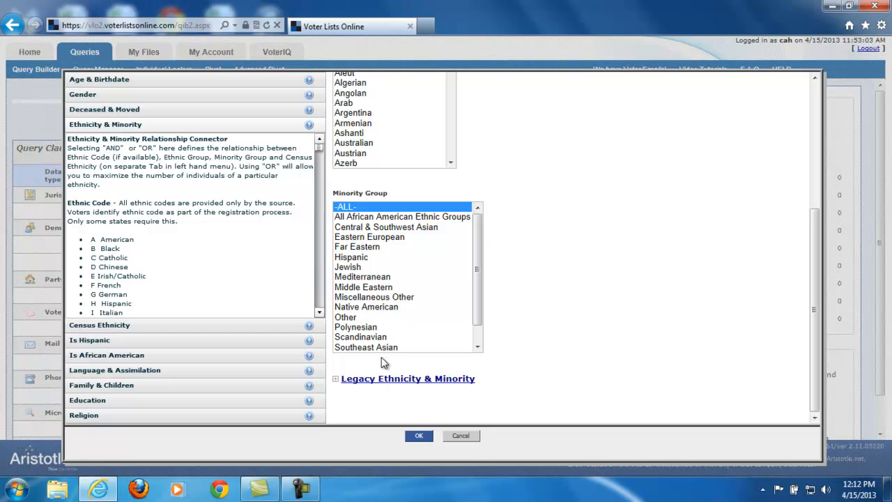
pyautogui.click(342, 379)
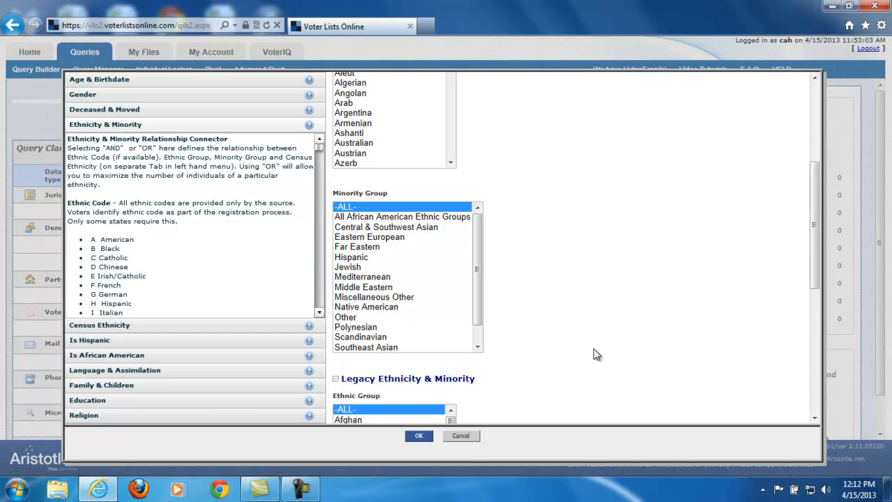
pyautogui.scroll(-5, 594, 354)
pyautogui.scroll(6, 596, 360)
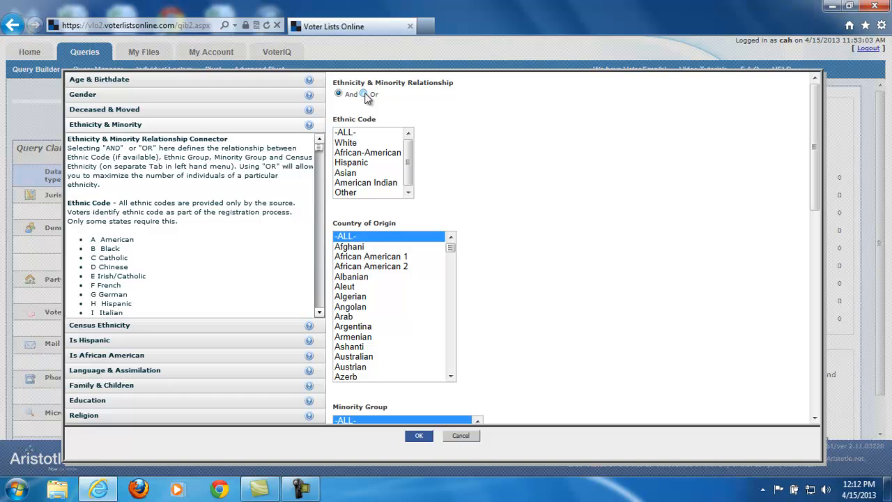
pyautogui.click(364, 94)
# Set the census ethnicity to Hispanic with a population above 90%, and enable the Is Hispanic criterion.
pyautogui.click(113, 325)
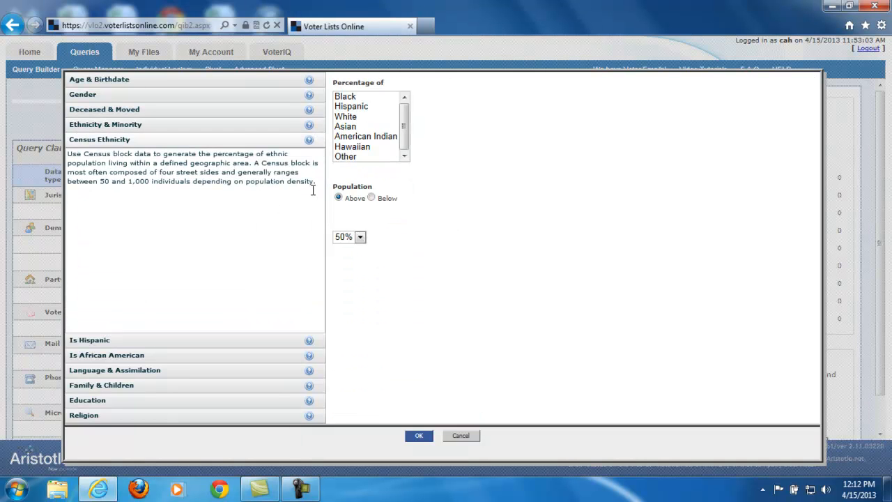
pyautogui.click(369, 107)
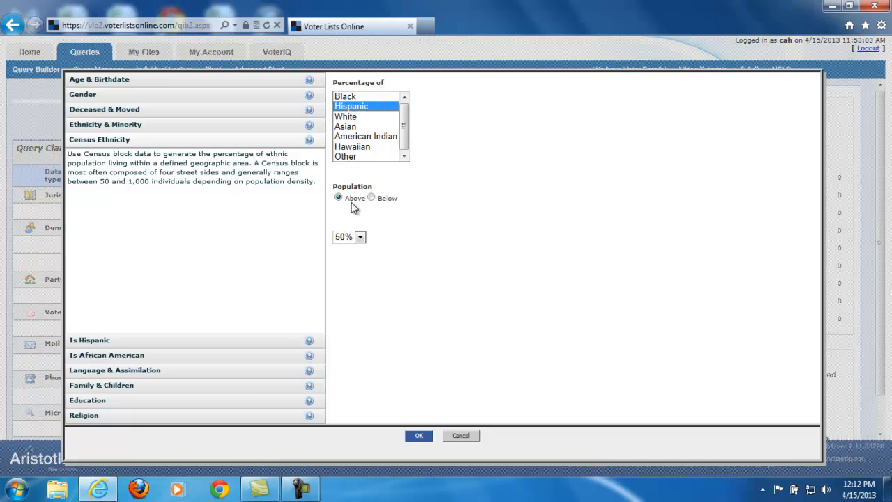
pyautogui.click(361, 238)
pyautogui.click(349, 250)
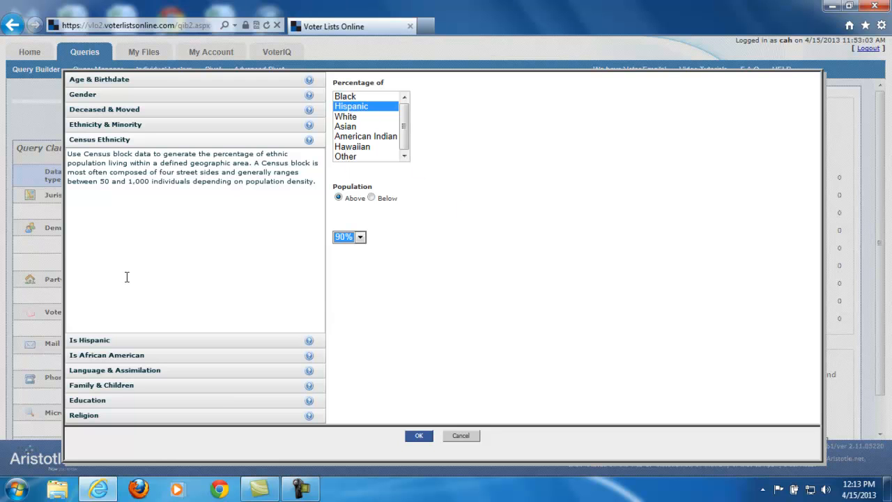
pyautogui.click(106, 342)
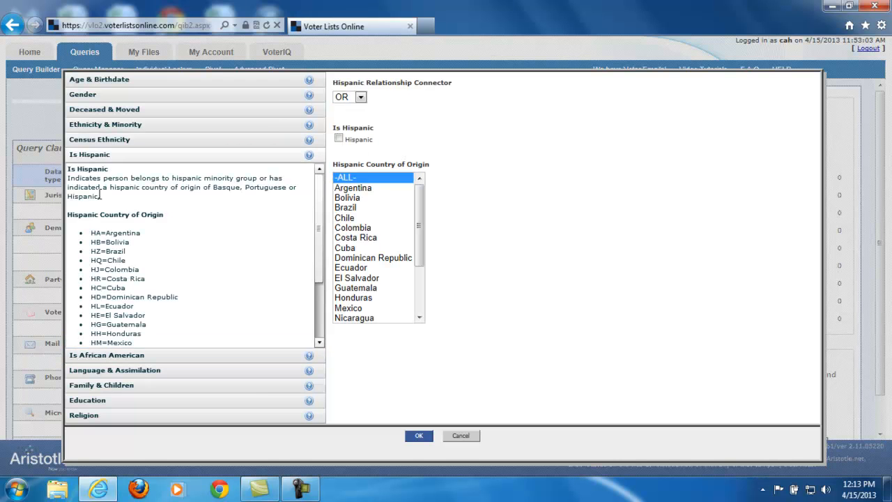
pyautogui.click(339, 137)
# Select Hispanic as the ethnic code and Honduras as the country of origin in the Ethnicity & Minority options.
pyautogui.click(93, 126)
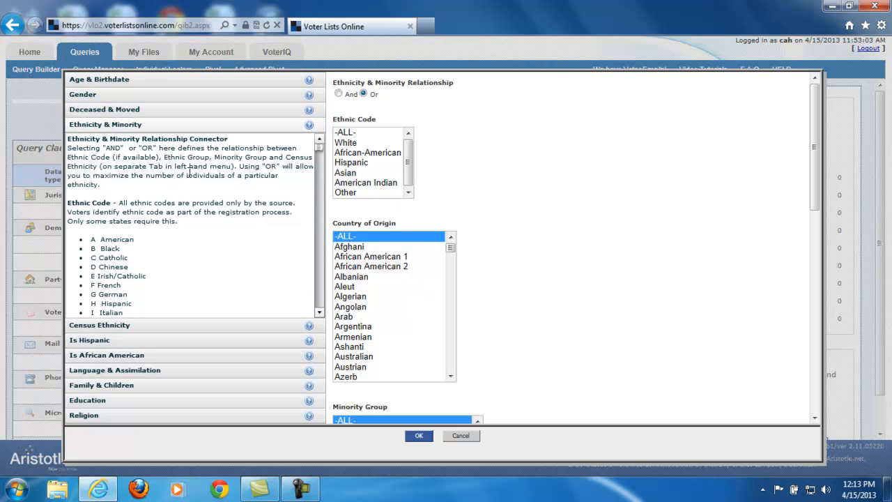
pyautogui.click(352, 162)
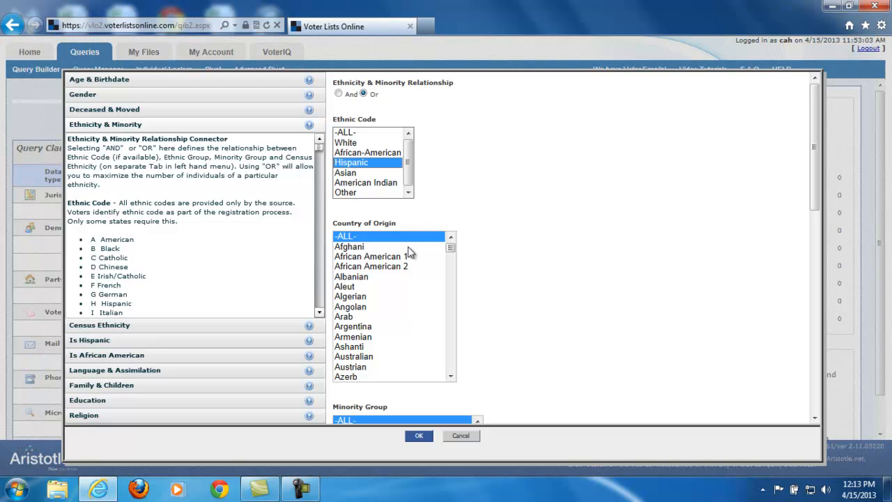
pyautogui.scroll(-5, 397, 324)
pyautogui.scroll(-8, 398, 324)
pyautogui.scroll(-7, 397, 326)
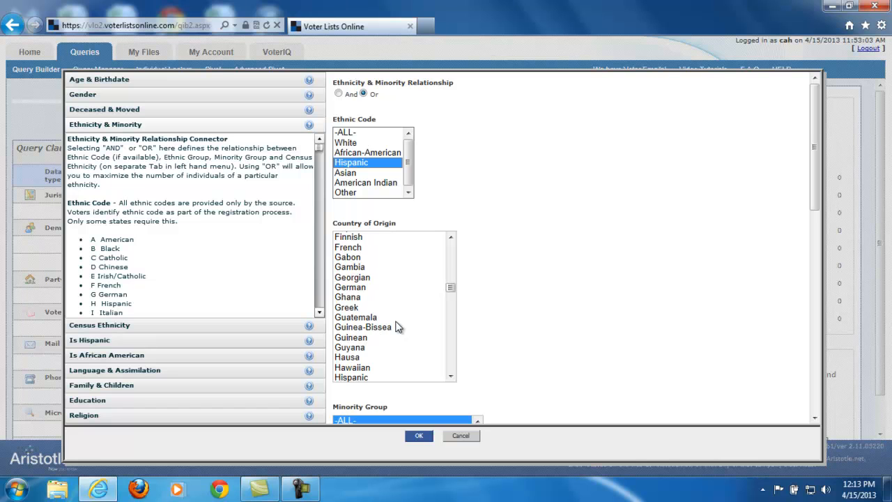
pyautogui.scroll(-1, 422, 325)
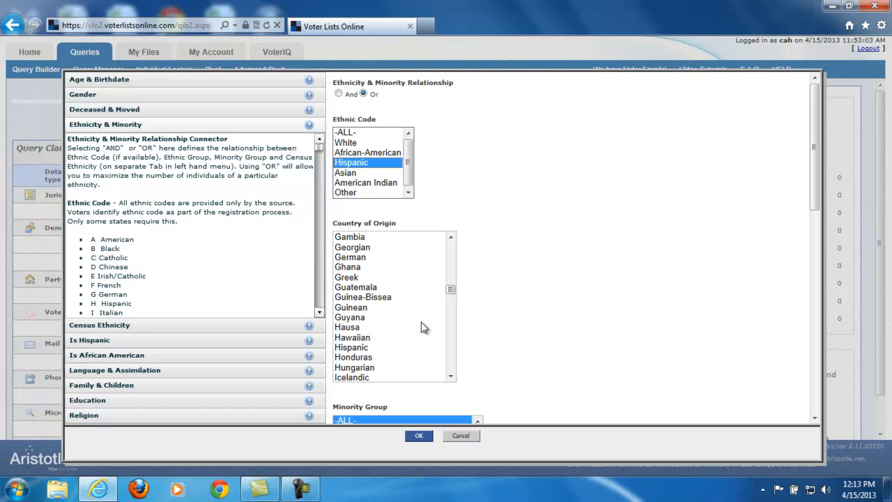
pyautogui.click(361, 348)
pyautogui.click(376, 358)
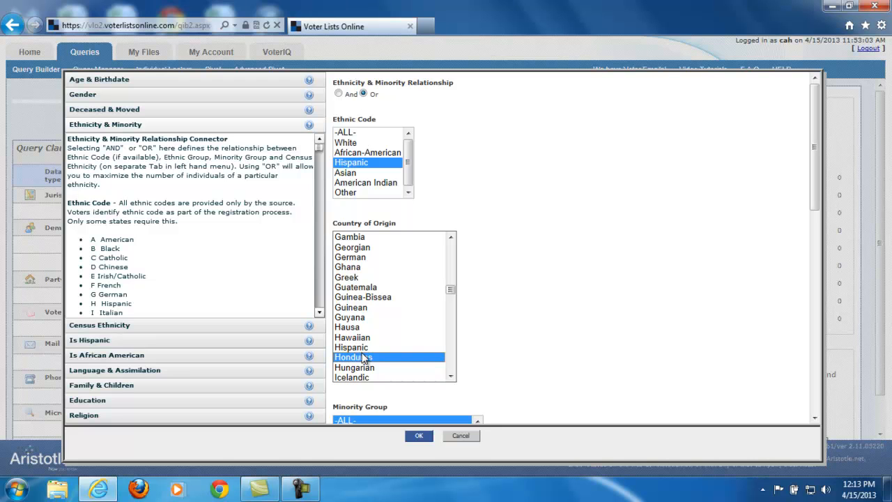
pyautogui.scroll(-2, 468, 370)
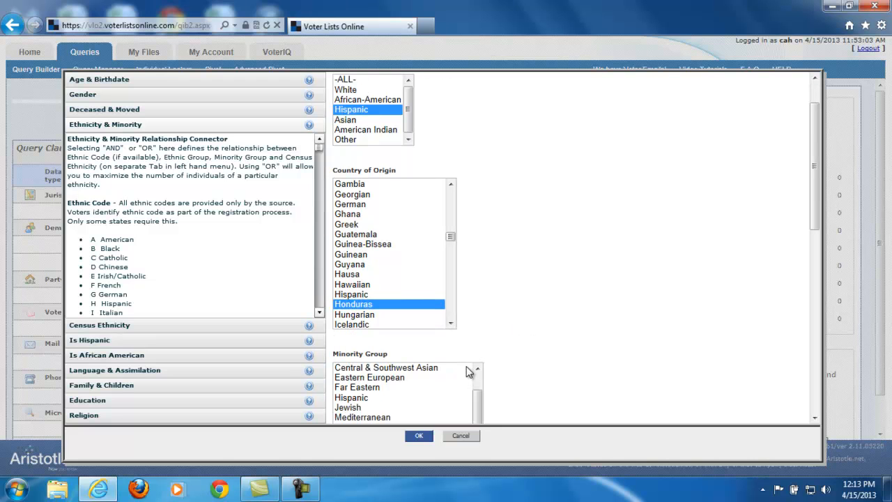
# Review the Is Hispanic, Is African American, and Language & Assimilation demographic options.
pyautogui.click(92, 342)
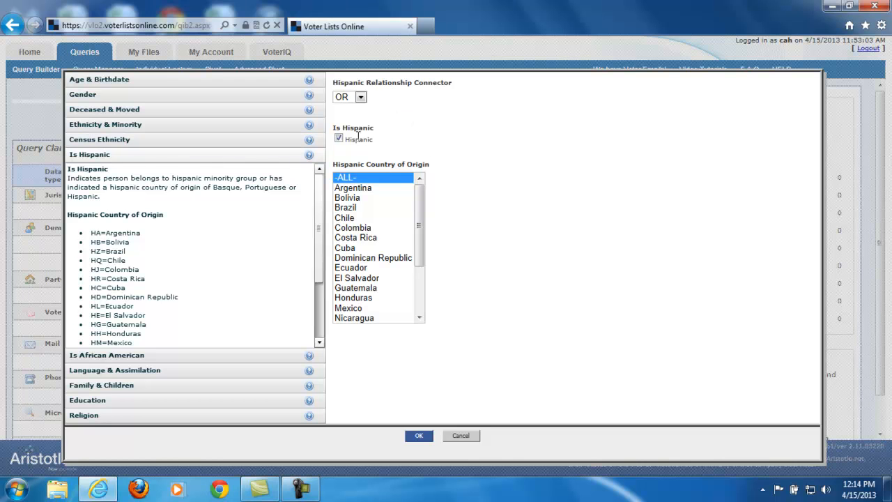
pyautogui.click(101, 355)
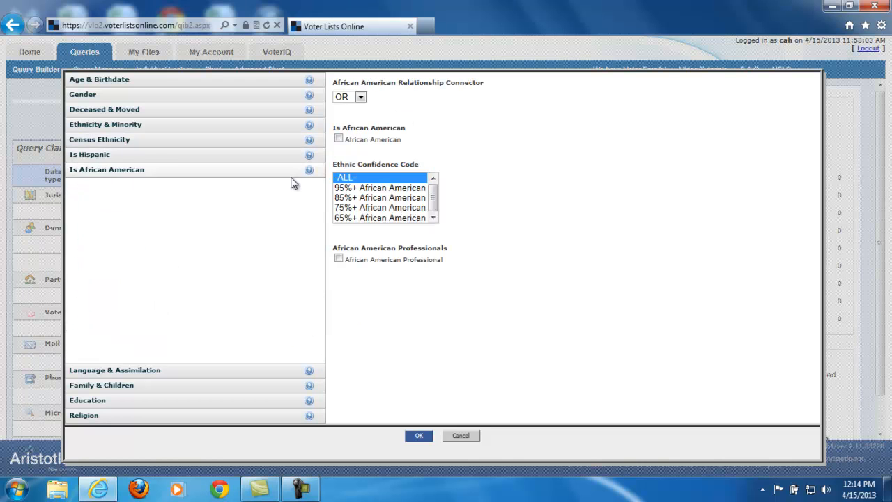
pyautogui.click(147, 371)
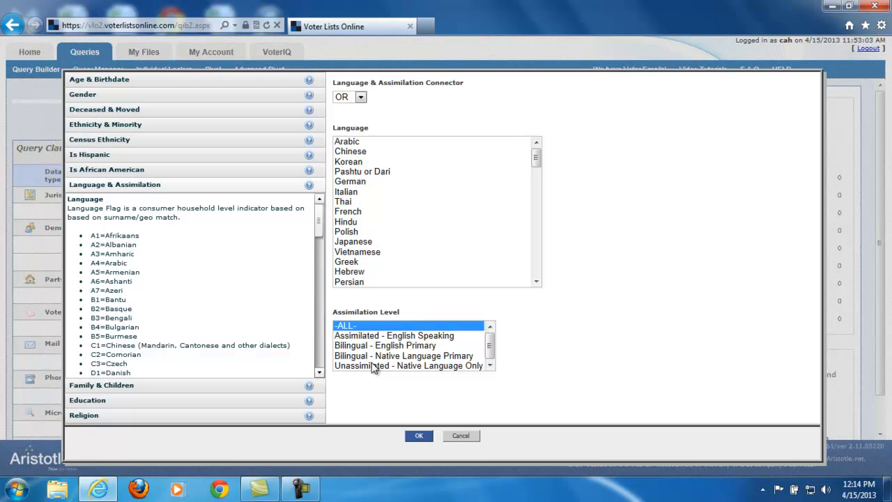
# Examine the Family & Children options, from children in household through household marital status and voter trailer.
pyautogui.click(91, 388)
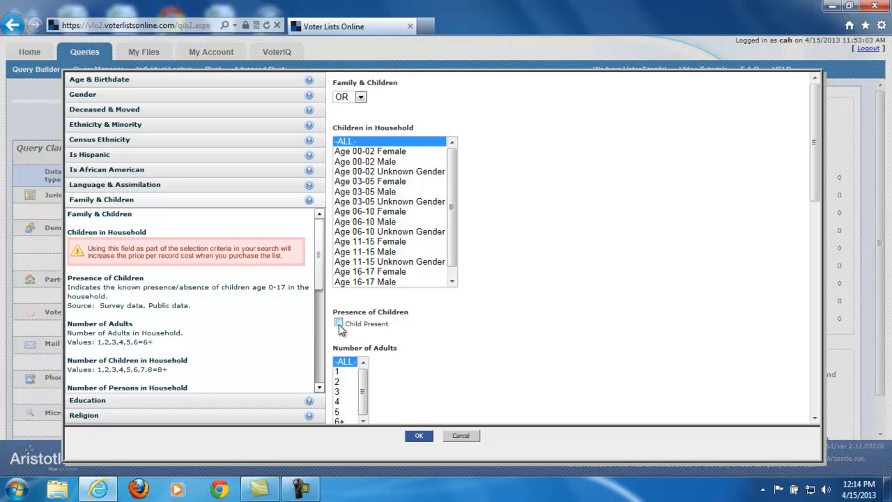
pyautogui.scroll(-3, 420, 315)
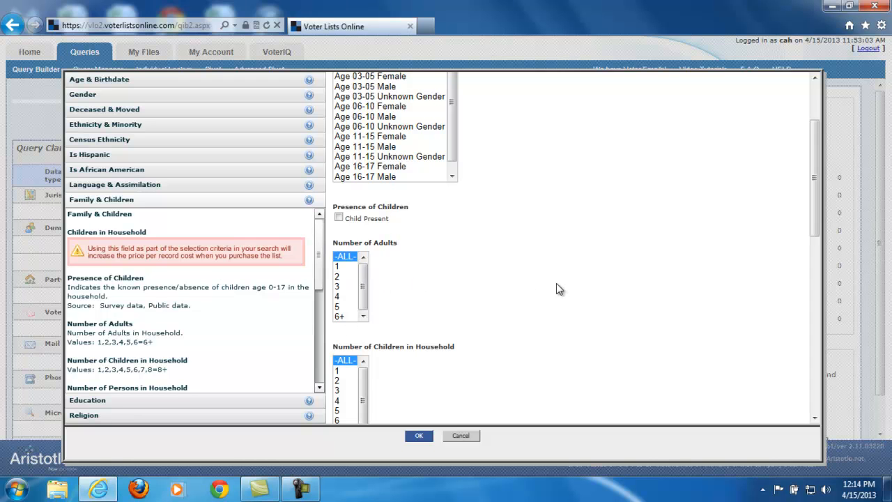
pyautogui.scroll(-3, 556, 289)
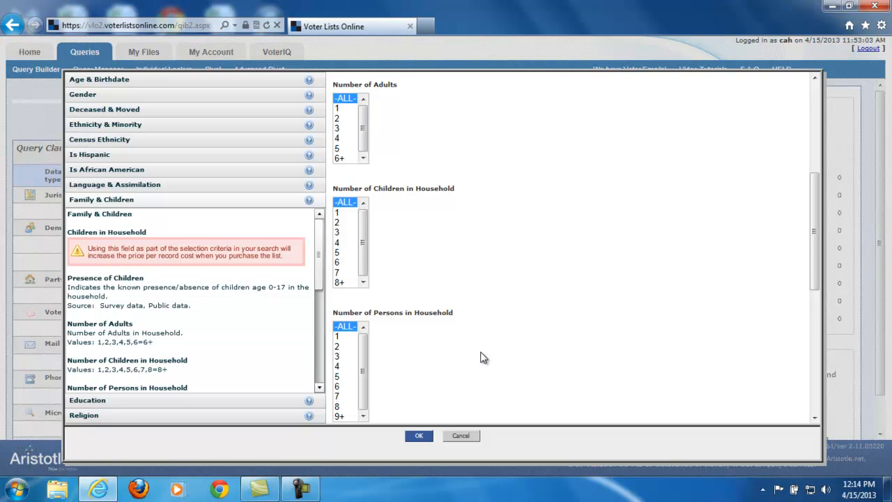
pyautogui.scroll(-2, 439, 369)
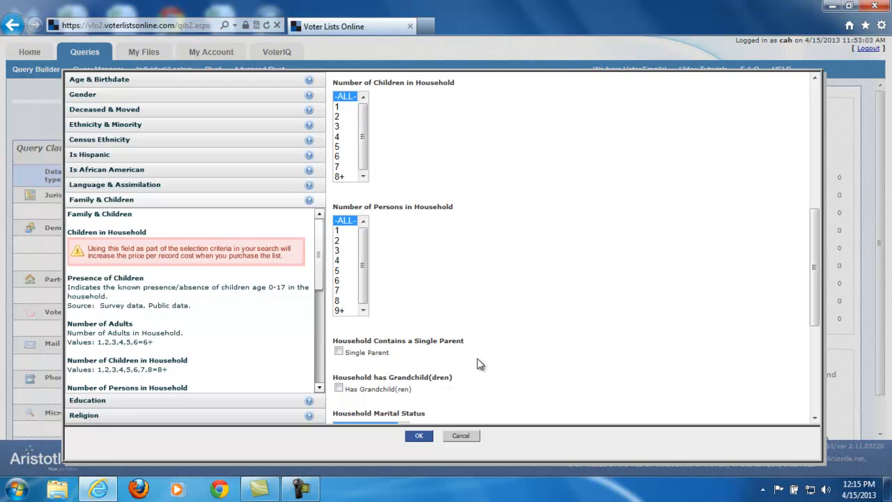
pyautogui.scroll(-1, 401, 376)
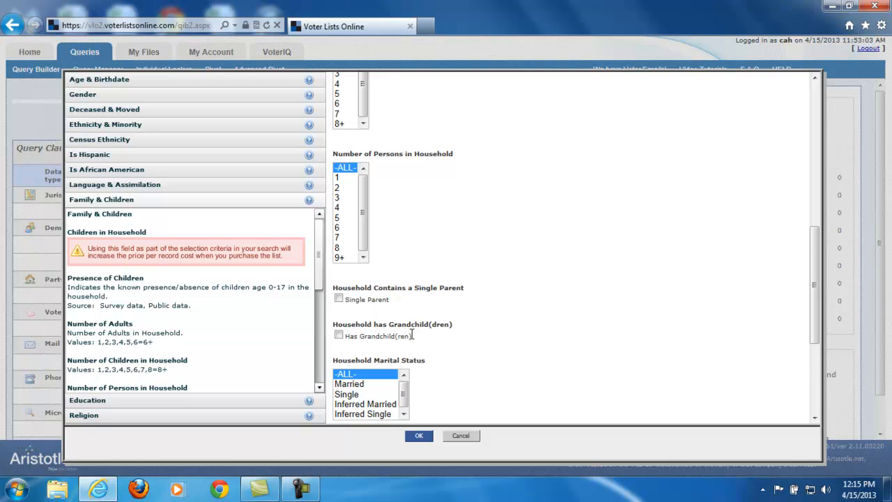
pyautogui.scroll(-2, 413, 335)
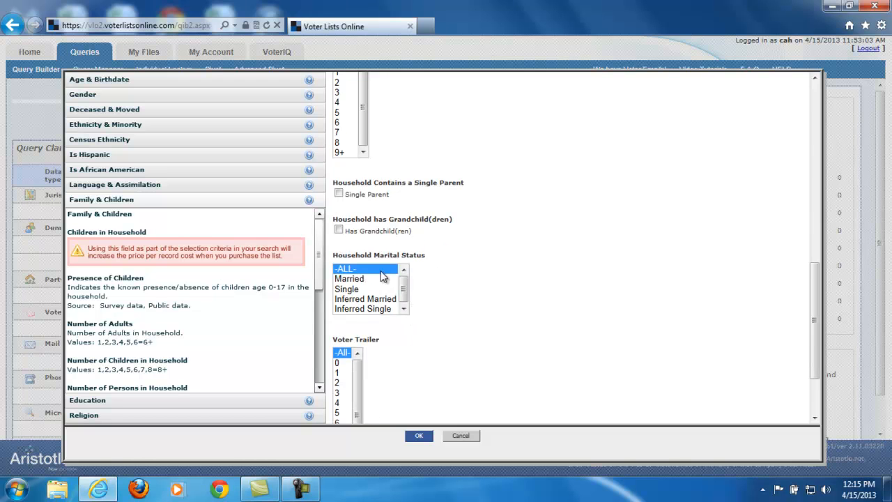
pyautogui.scroll(-2, 462, 346)
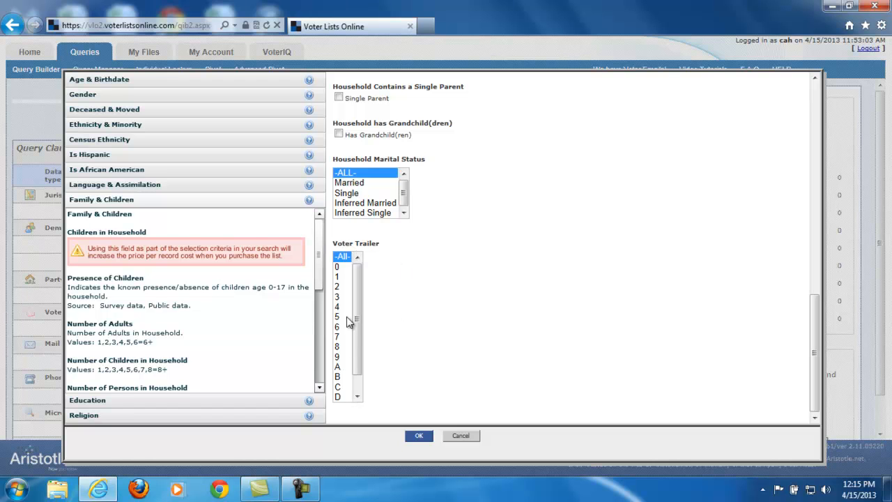
# Try Completed College and Completed Graduate School as education levels, check the Religion options, and cancel the demographics selection.
pyautogui.click(97, 404)
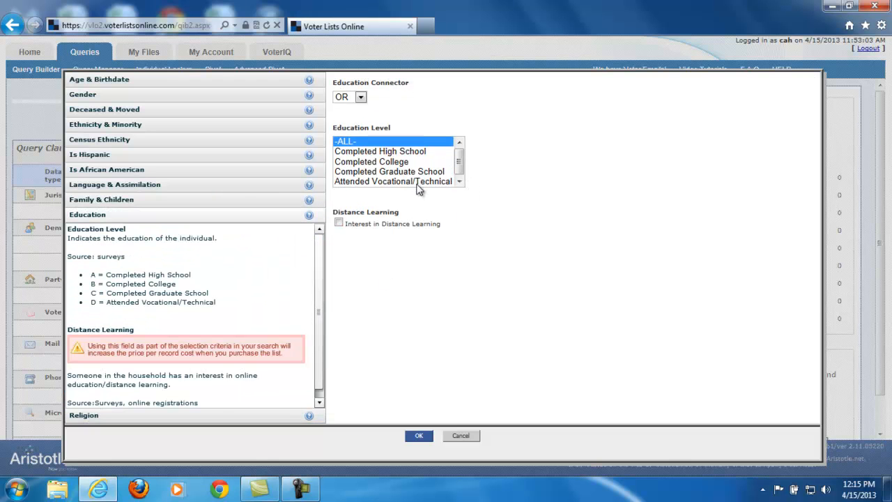
pyautogui.click(399, 161)
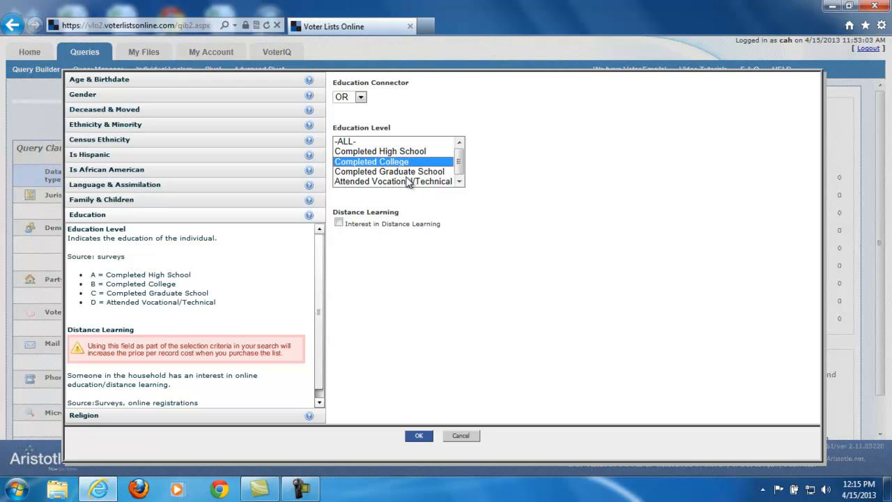
pyautogui.keyDown('ctrl'); pyautogui.click(404, 172); pyautogui.keyUp('ctrl')
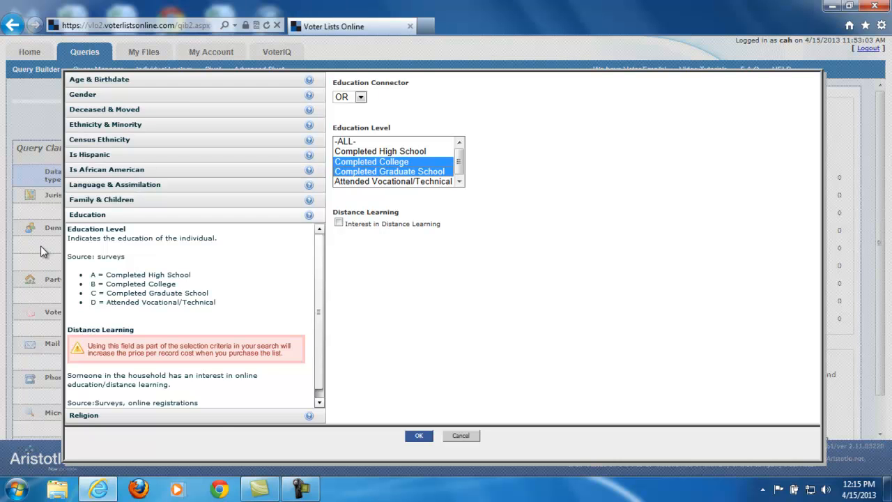
pyautogui.click(219, 415)
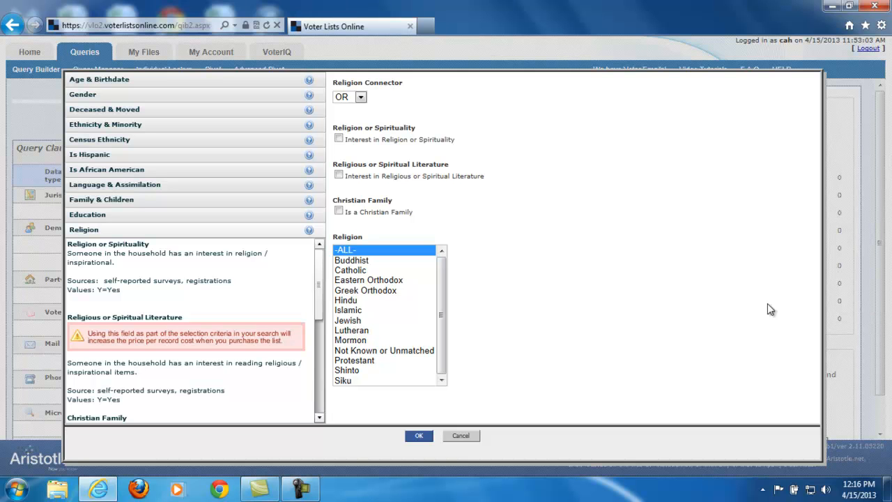
pyautogui.click(458, 440)
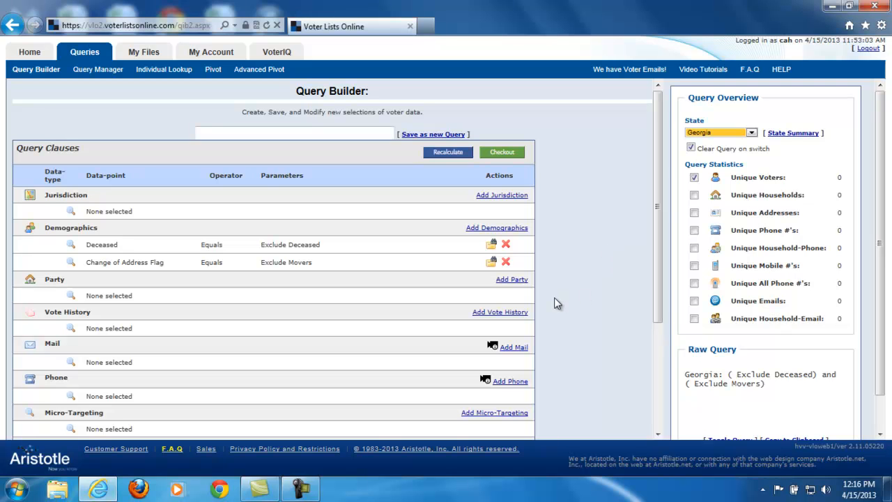
# Check the party code options for Georgia, and switch the query's state to California.
pyautogui.click(512, 279)
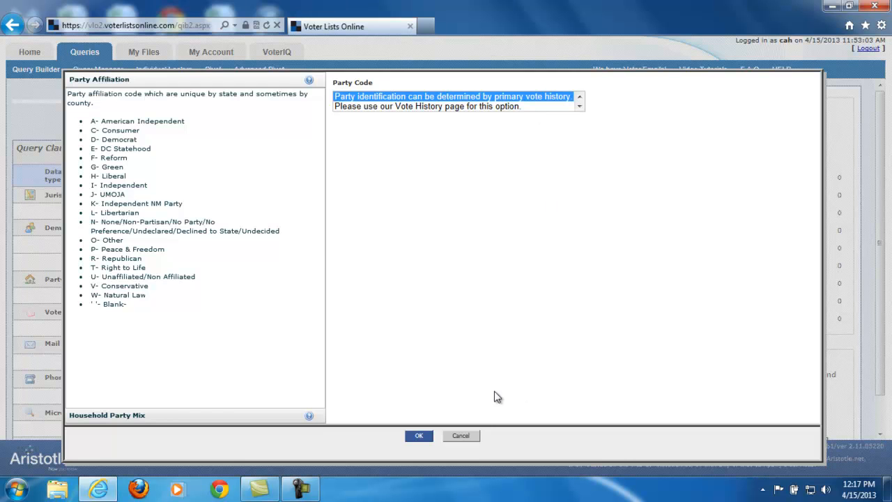
pyautogui.click(466, 437)
pyautogui.click(710, 134)
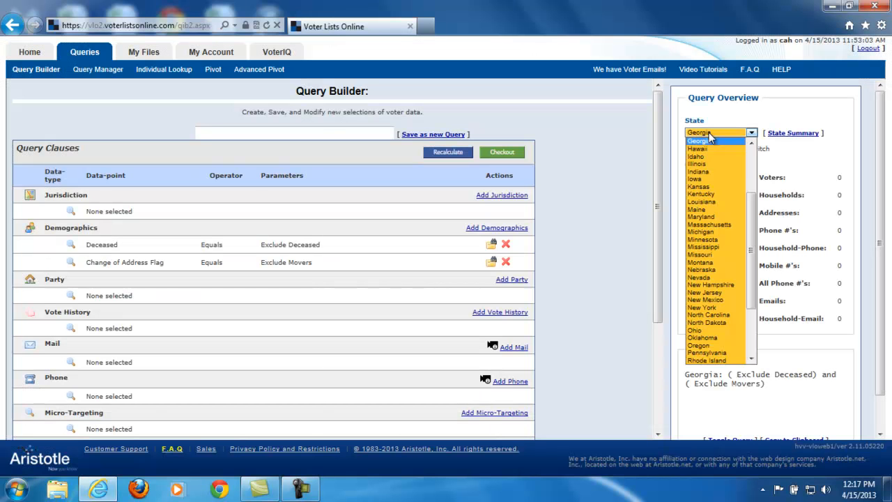
pyautogui.click(724, 180)
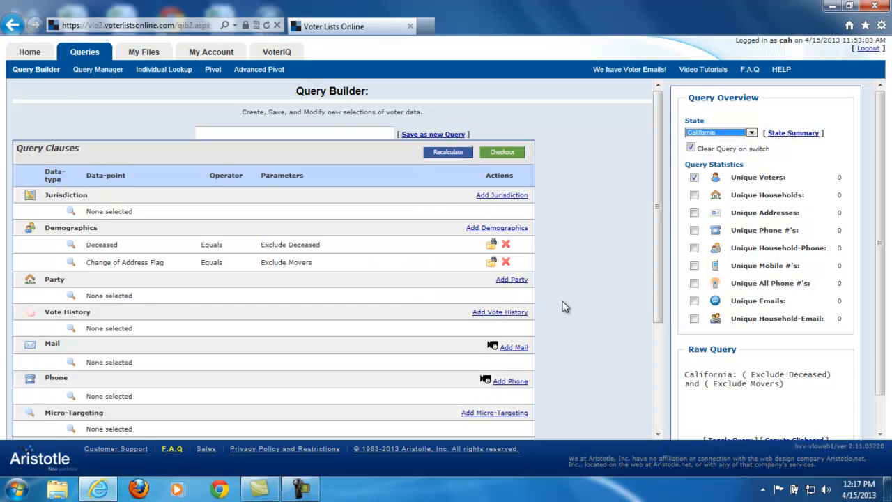
# Open the party criteria for California and examine the party affiliation codes and their descriptions.
pyautogui.click(512, 279)
pyautogui.moveTo(458, 137); pyautogui.dragTo(458, 175)
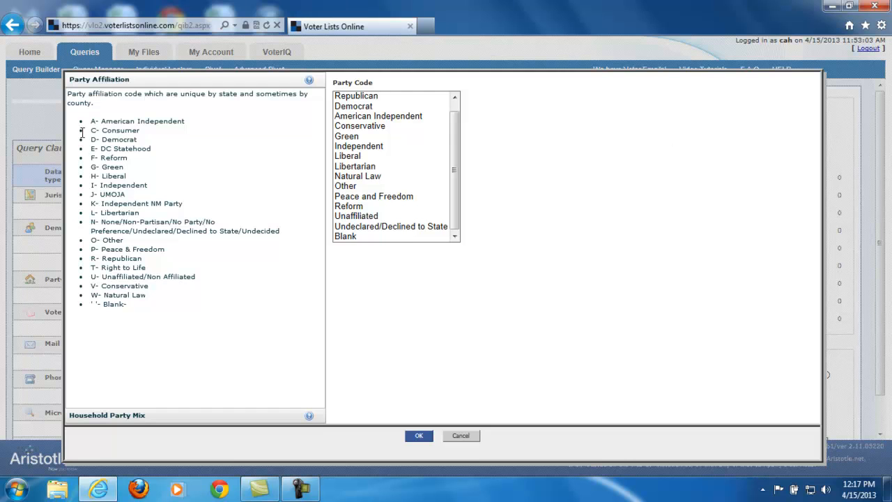
pyautogui.moveTo(90, 121); pyautogui.dragTo(166, 305)
pyautogui.click(117, 104)
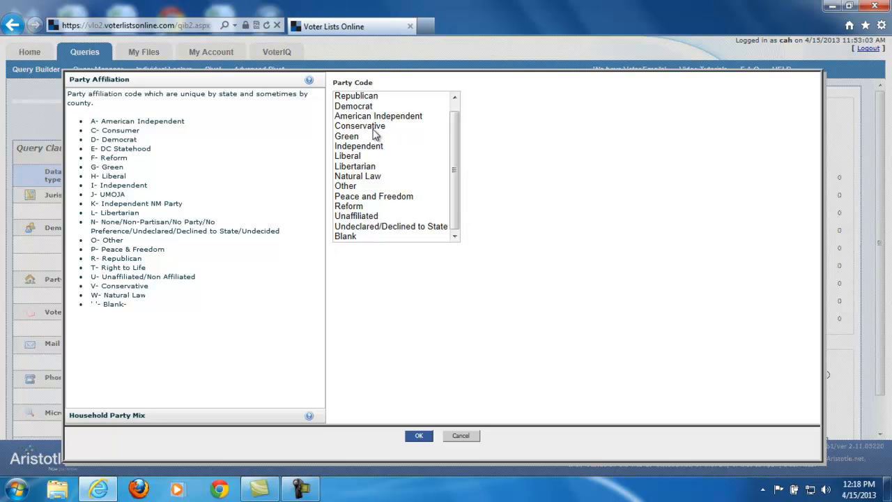
# Try the Republican and Conservative party codes, check the Household Party Mix options, and cancel the party selection.
pyautogui.click(364, 97)
pyautogui.keyDown('ctrl'); pyautogui.click(388, 126); pyautogui.keyUp('ctrl')
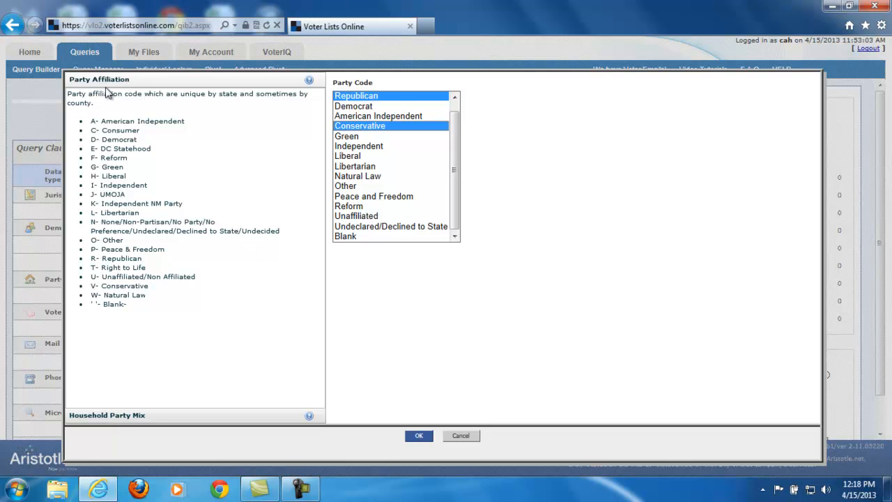
pyautogui.click(92, 418)
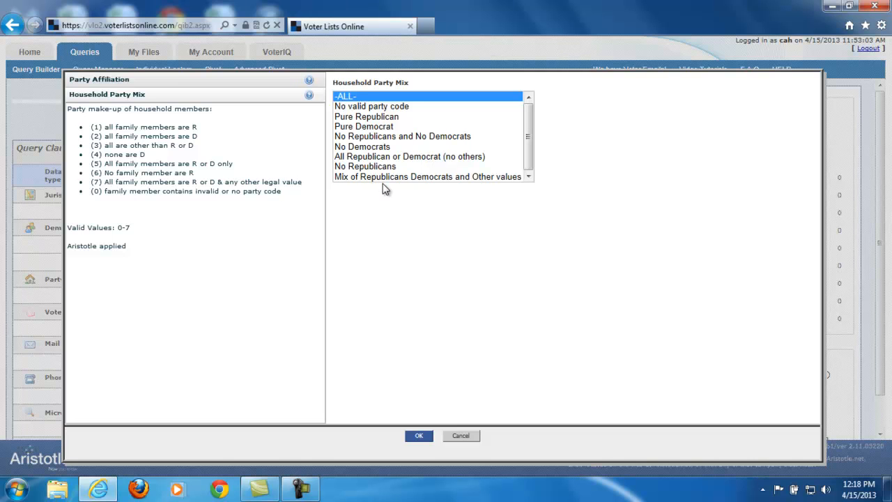
pyautogui.click(460, 436)
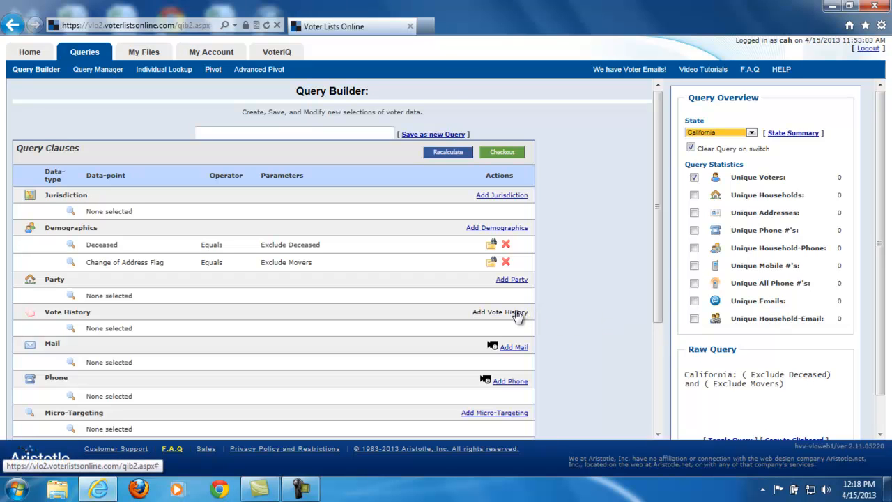
# Switch the query's state to Texas and agree to its data usage terms.
pyautogui.click(704, 133)
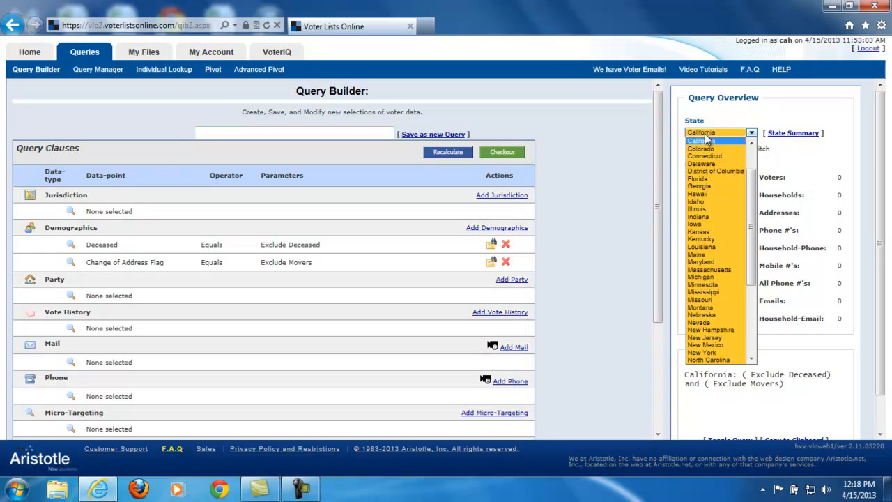
pyautogui.scroll(-6, 711, 196)
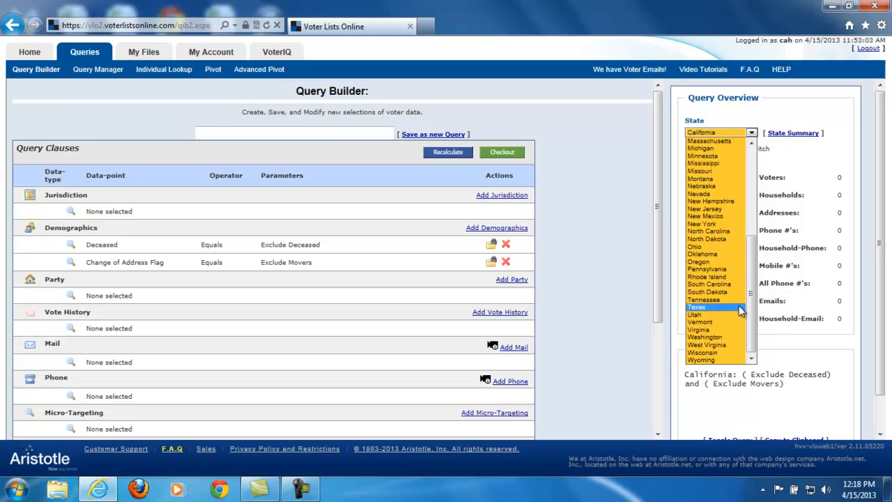
pyautogui.click(725, 308)
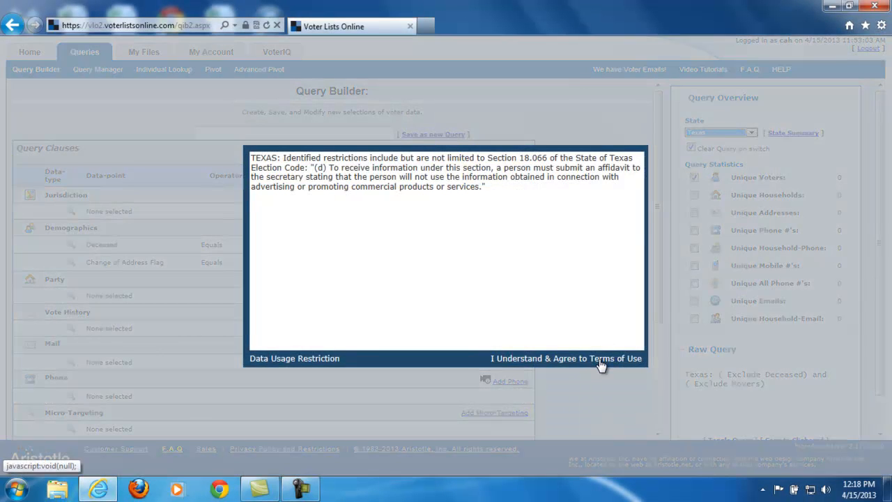
pyautogui.click(601, 365)
# Add a vote history clause for the 2012 presidential primary with the value Voted-Rep Any Method.
pyautogui.click(519, 312)
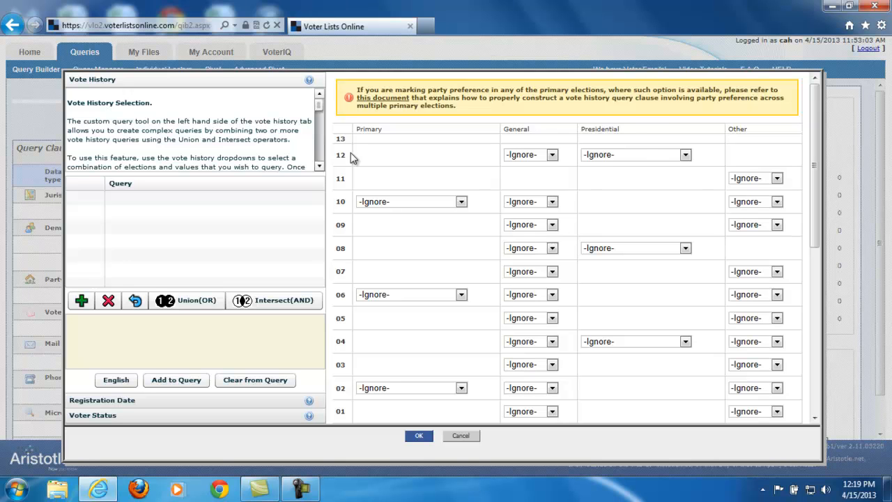
pyautogui.click(620, 154)
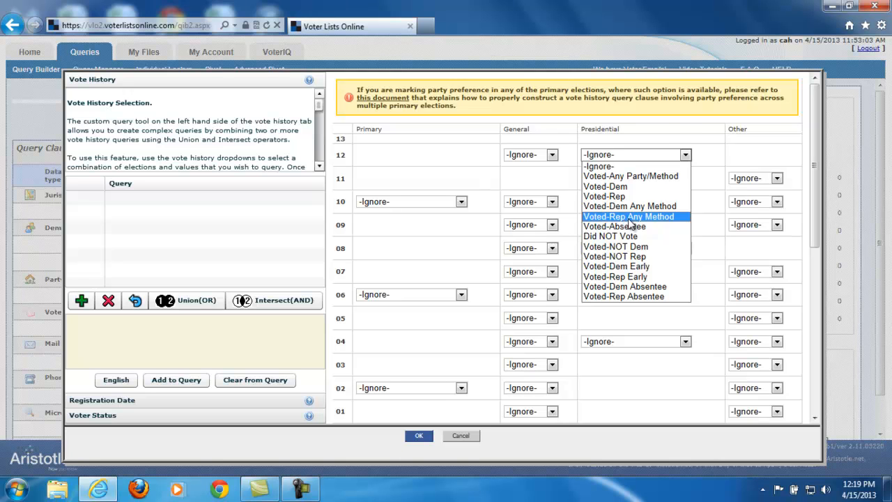
pyautogui.click(630, 216)
pyautogui.click(82, 300)
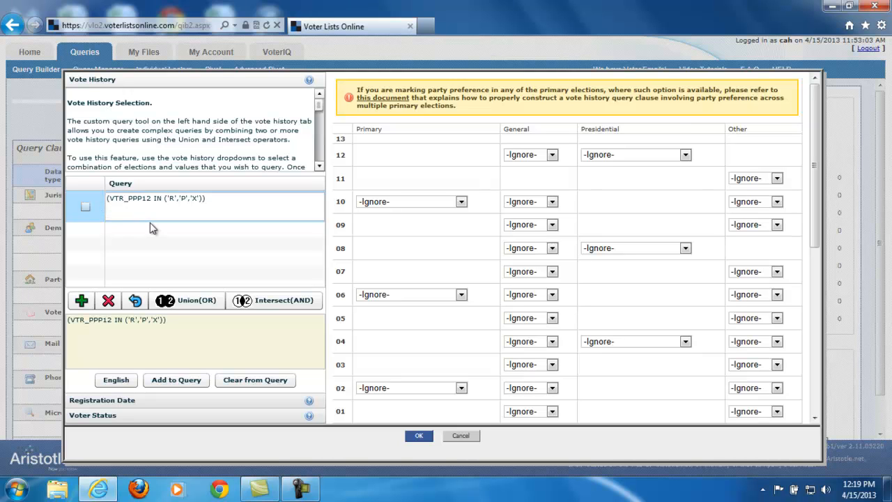
pyautogui.click(177, 380)
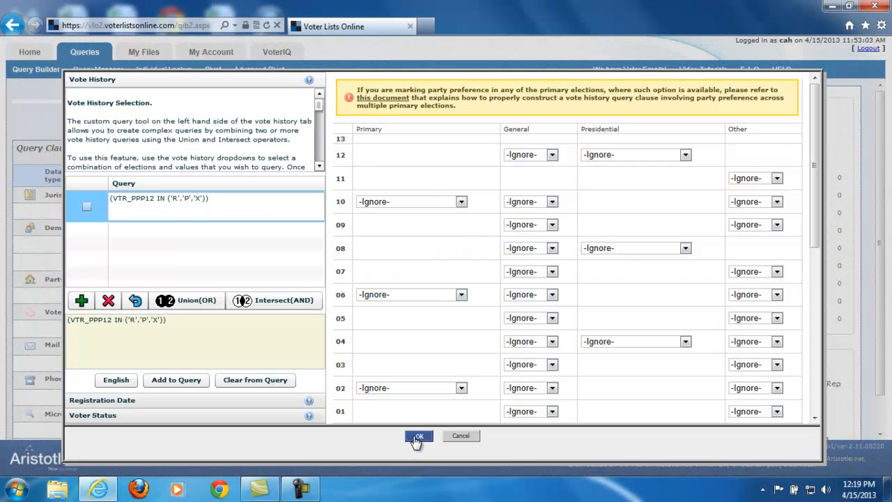
pyautogui.click(416, 436)
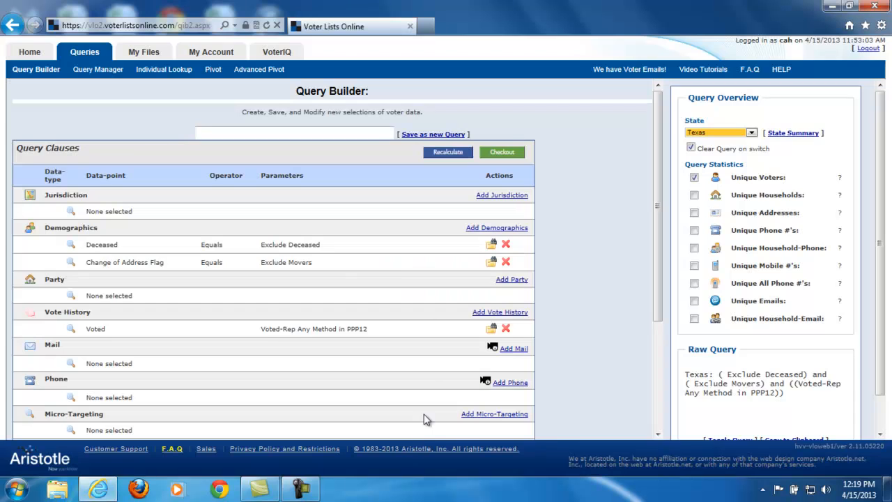
# Delete the vote history clause and set the 2012 presidential, 2010 primary and 2008 presidential elections to Voted-Dem Any Method in a new one.
pyautogui.click(506, 330)
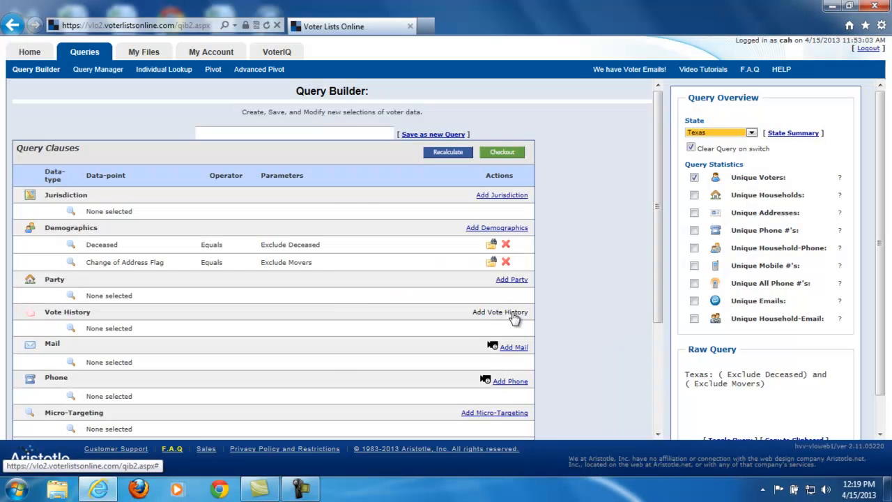
pyautogui.click(513, 313)
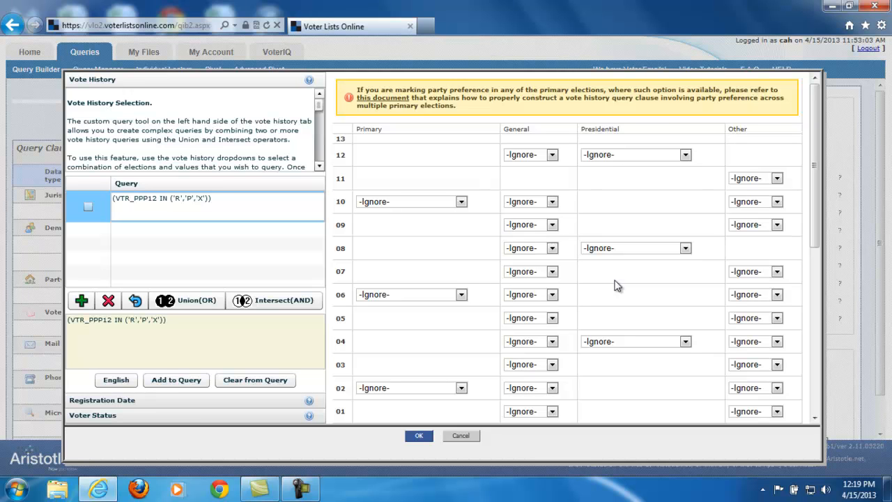
pyautogui.click(594, 159)
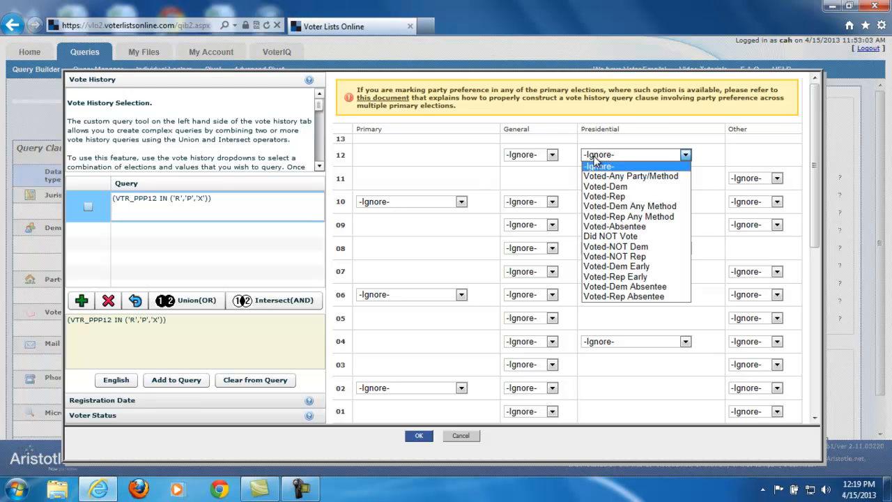
pyautogui.click(638, 206)
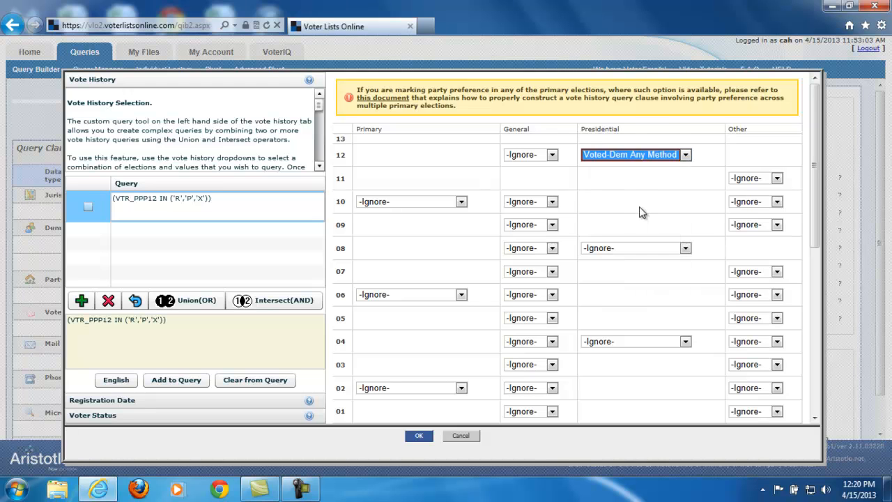
pyautogui.click(408, 205)
pyautogui.click(411, 253)
pyautogui.click(613, 248)
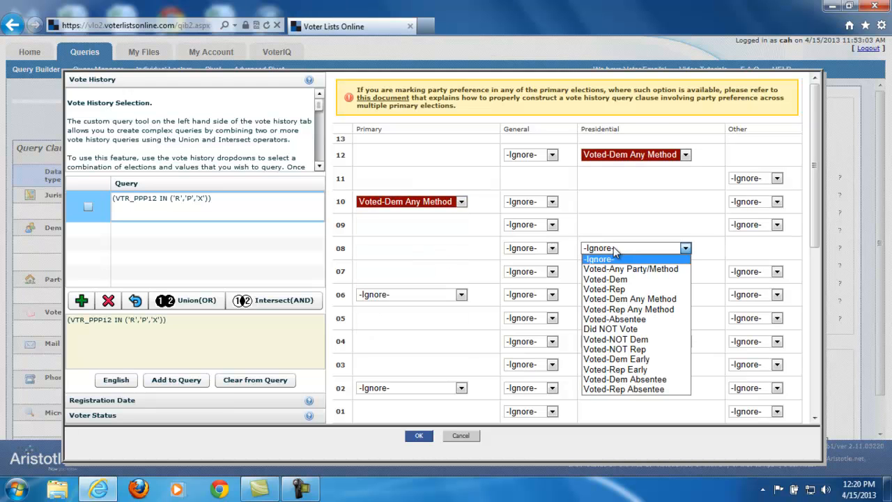
pyautogui.click(630, 299)
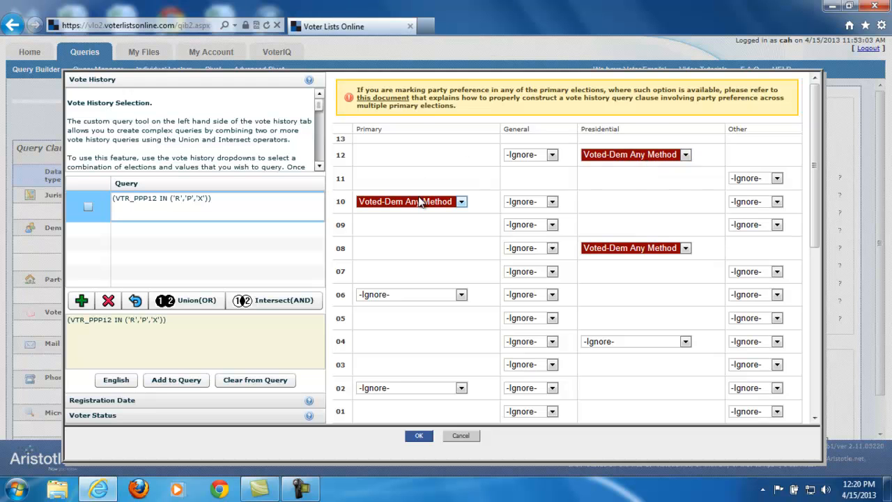
# Set the voting frequency to at least 1 and add the Democratic primary voter query as a clause.
pyautogui.scroll(-5, 709, 227)
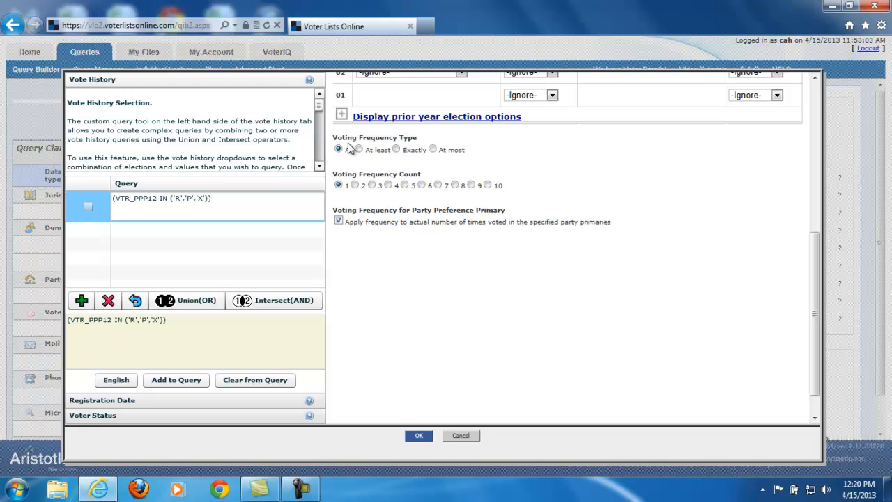
pyautogui.click(359, 150)
pyautogui.click(340, 186)
pyautogui.click(82, 306)
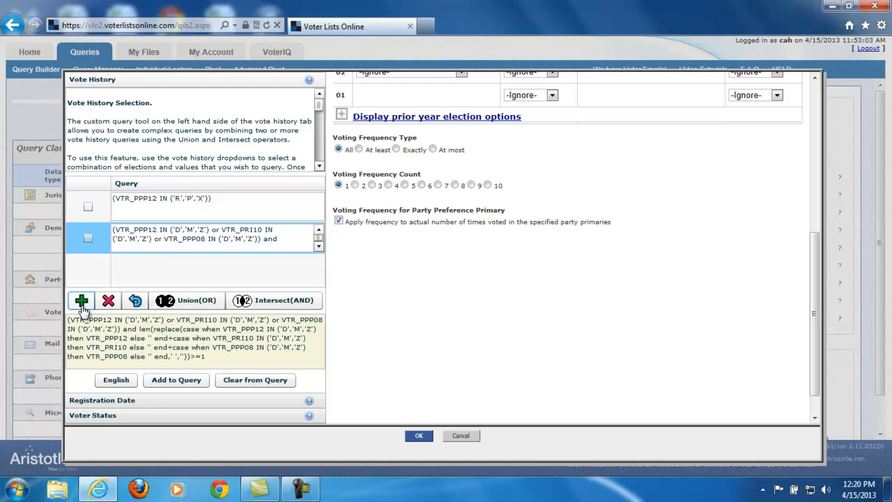
pyautogui.click(165, 379)
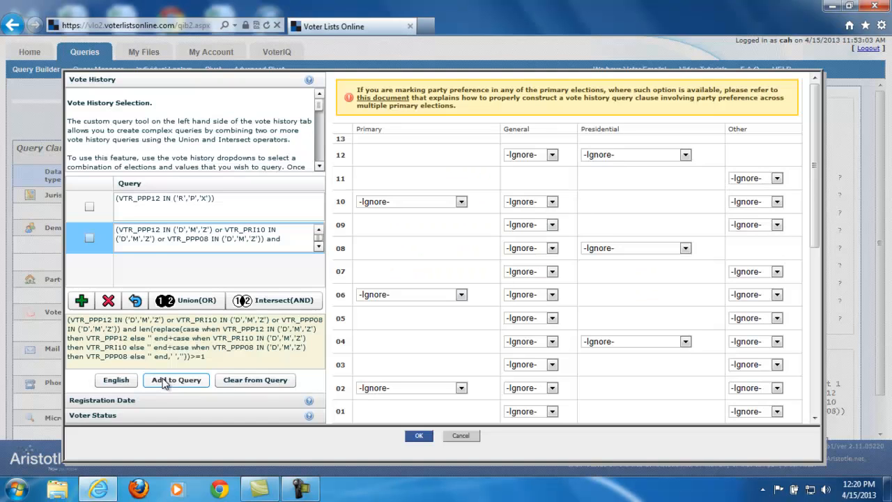
pyautogui.click(418, 436)
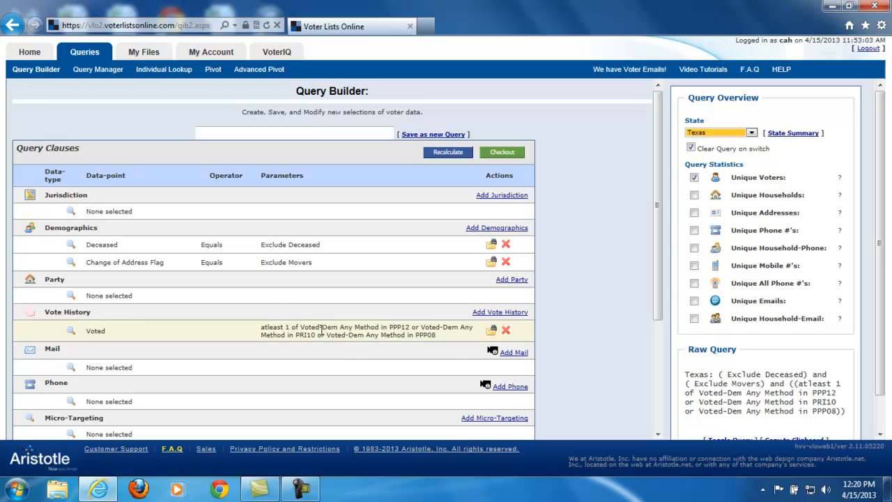
# Delete the Democratic primary clause and mark the 2012 presidential, 2010 primary and 2008 presidential elections as Did NOT Vote in a new one.
pyautogui.click(506, 330)
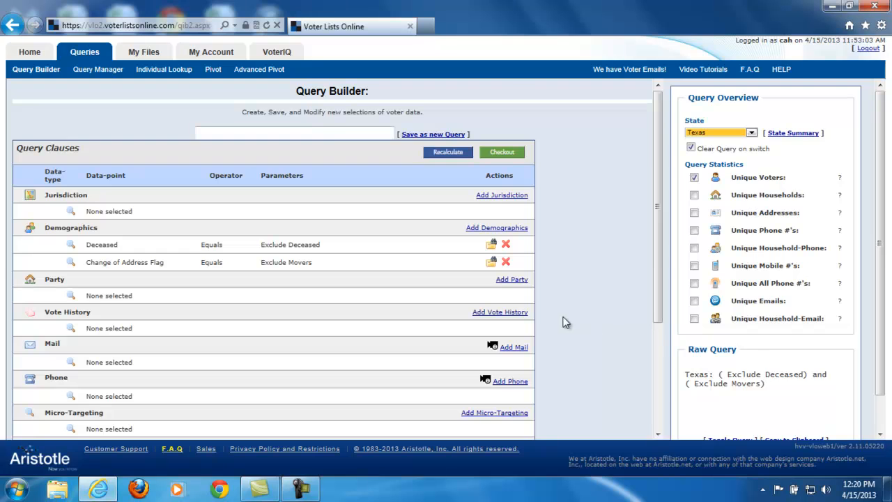
pyautogui.click(500, 312)
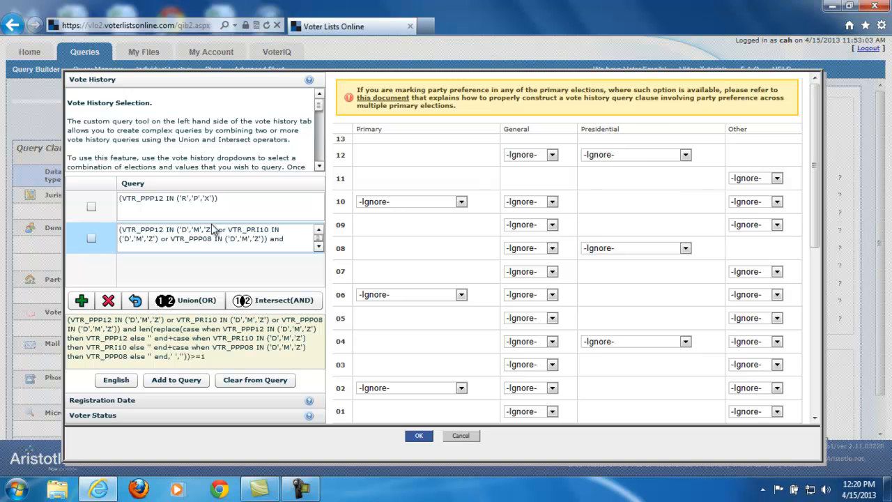
pyautogui.click(626, 159)
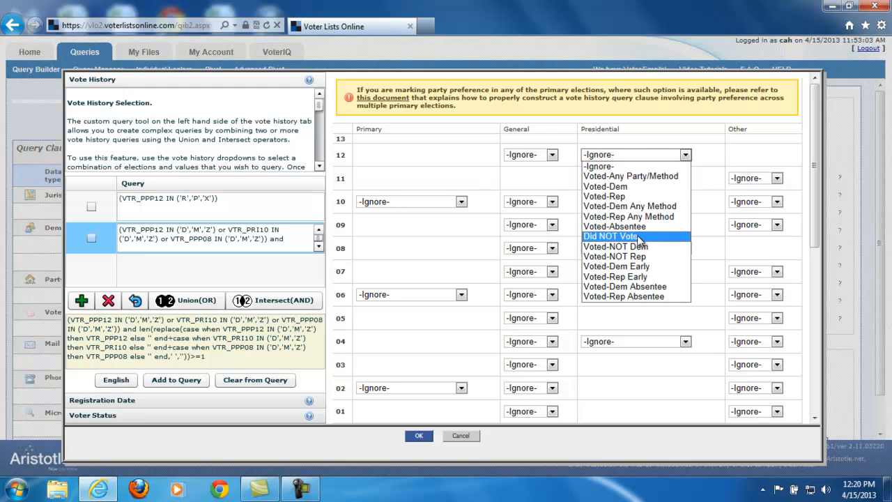
pyautogui.click(627, 235)
pyautogui.click(416, 203)
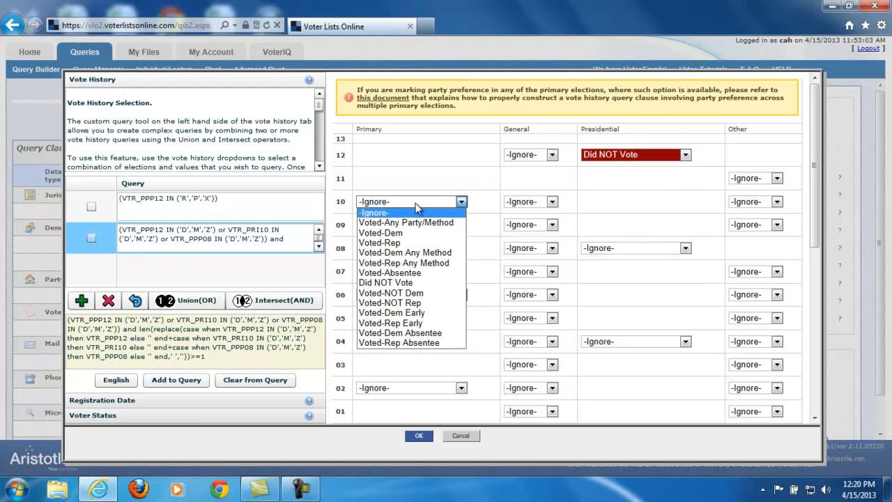
pyautogui.click(408, 282)
pyautogui.click(626, 250)
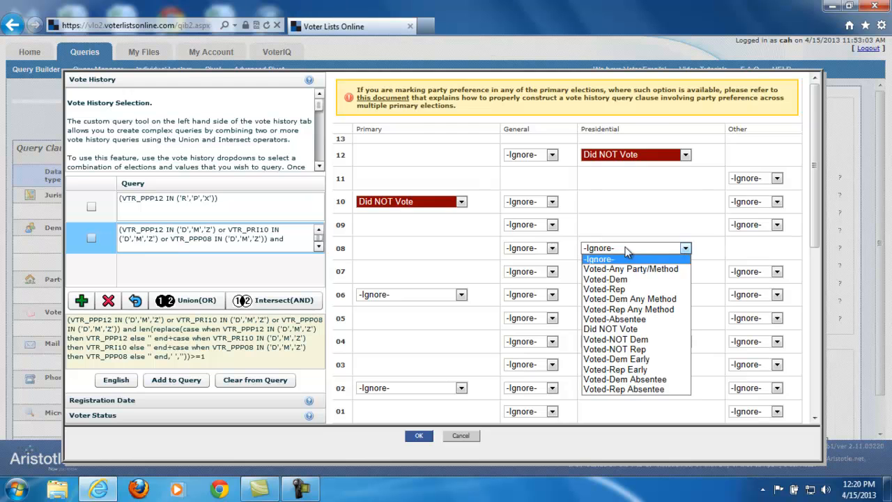
pyautogui.click(634, 328)
# Set the 2006 primary and 2004 presidential elections to Did NOT Vote and add the selection to the query list.
pyautogui.click(398, 294)
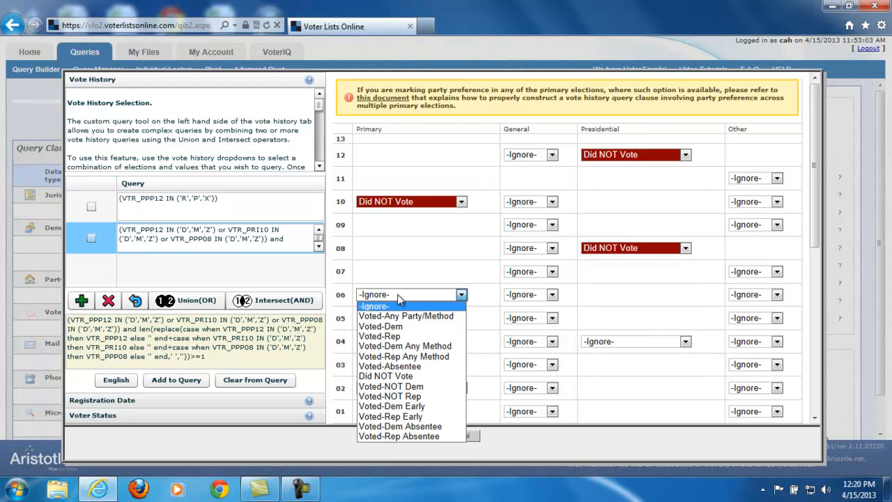
pyautogui.click(389, 375)
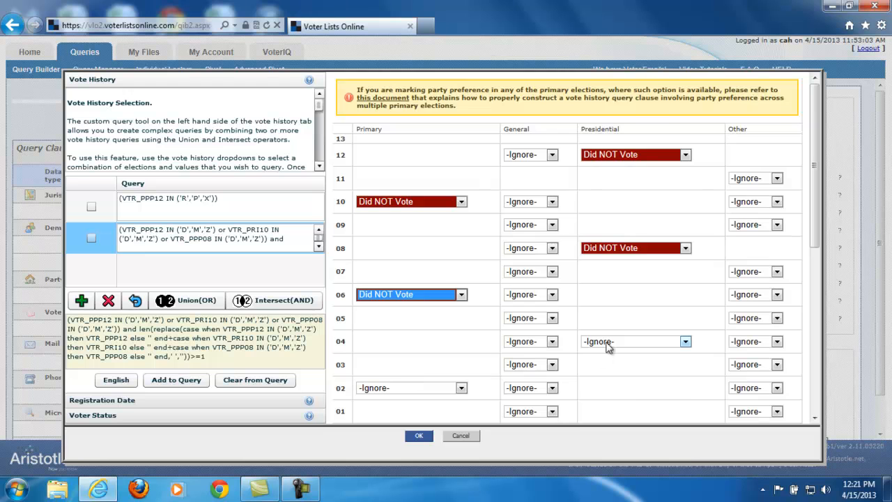
pyautogui.click(610, 342)
pyautogui.click(630, 420)
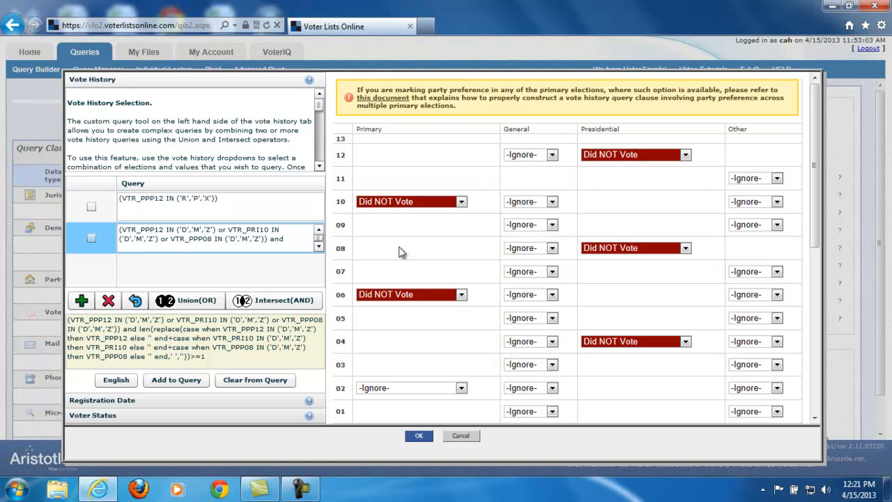
pyautogui.click(82, 301)
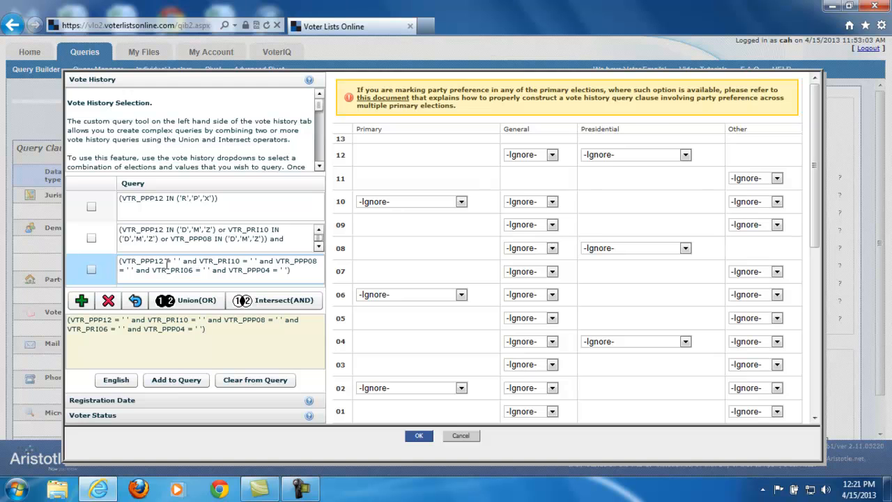
pyautogui.doubleClick(142, 269)
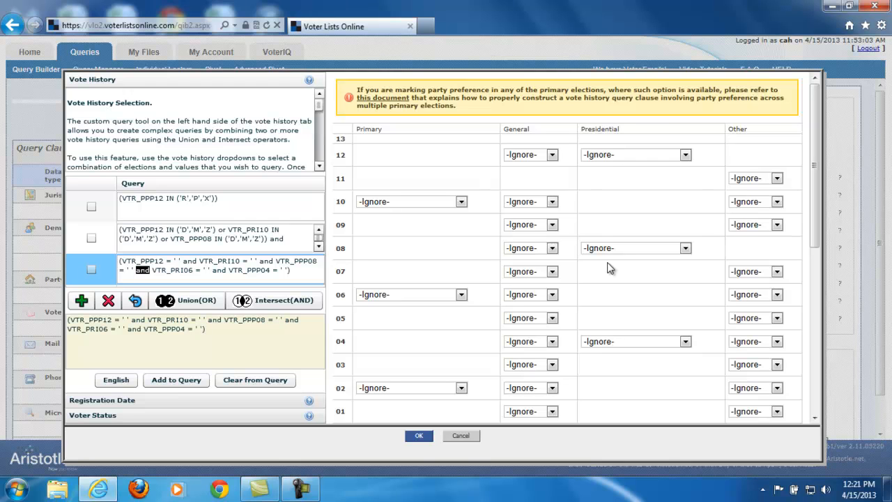
# Create a query for voters who voted in at least 1 of the 2012, 2010 and 2008 general elections.
pyautogui.click(527, 156)
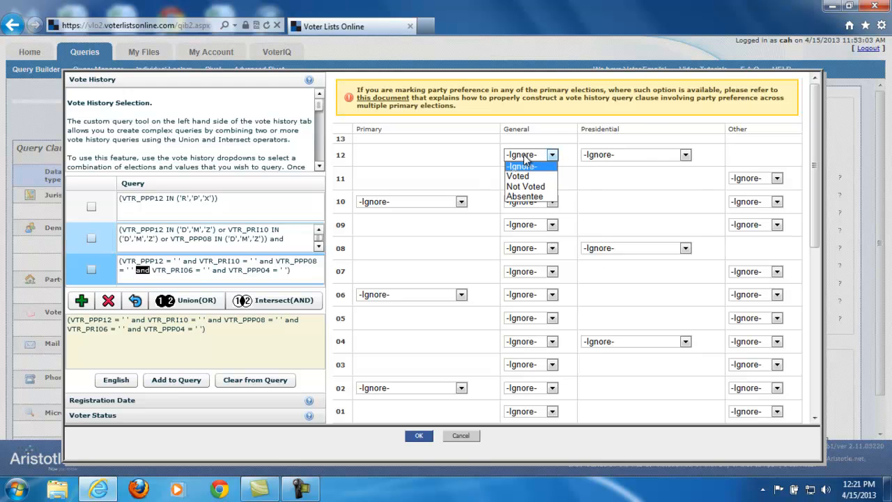
pyautogui.click(522, 177)
pyautogui.click(531, 202)
pyautogui.click(529, 227)
pyautogui.click(531, 248)
pyautogui.click(531, 269)
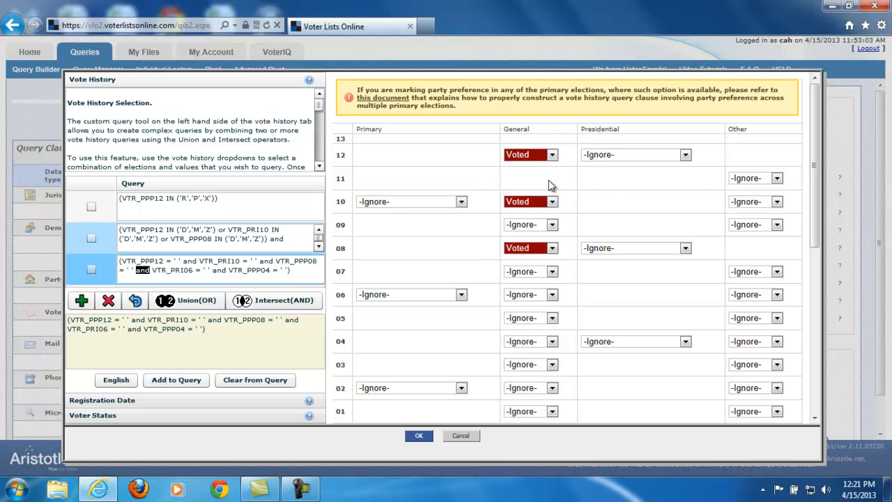
pyautogui.scroll(-4, 608, 217)
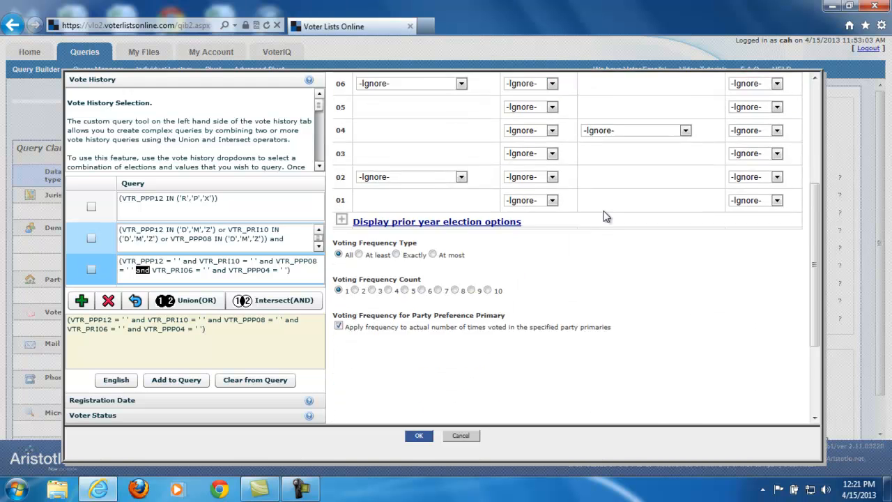
pyautogui.click(359, 202)
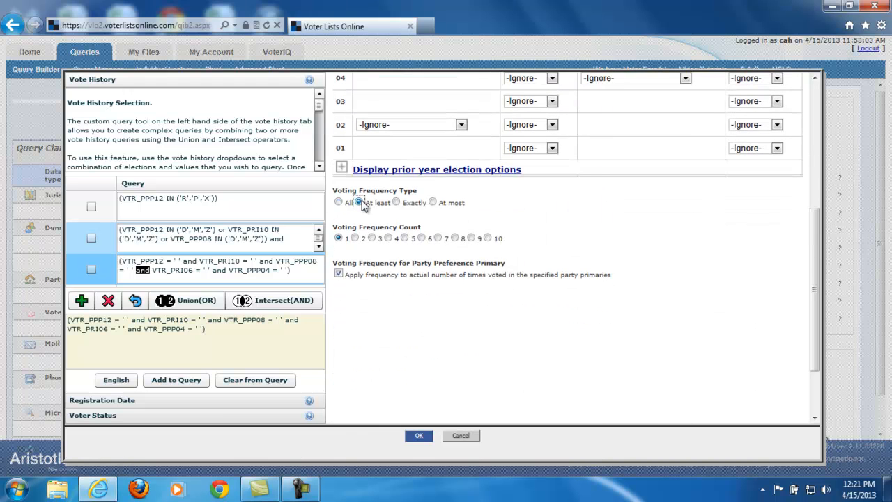
pyautogui.click(81, 301)
# Intersect the primary non-voter query with the general election voter query and apply the combined query as the vote history clause.
pyautogui.scroll(-1, 319, 251)
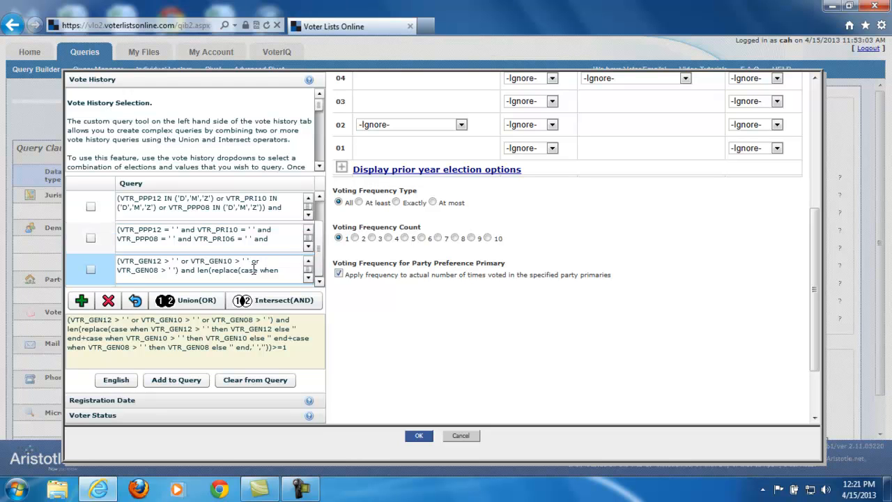
pyautogui.click(90, 238)
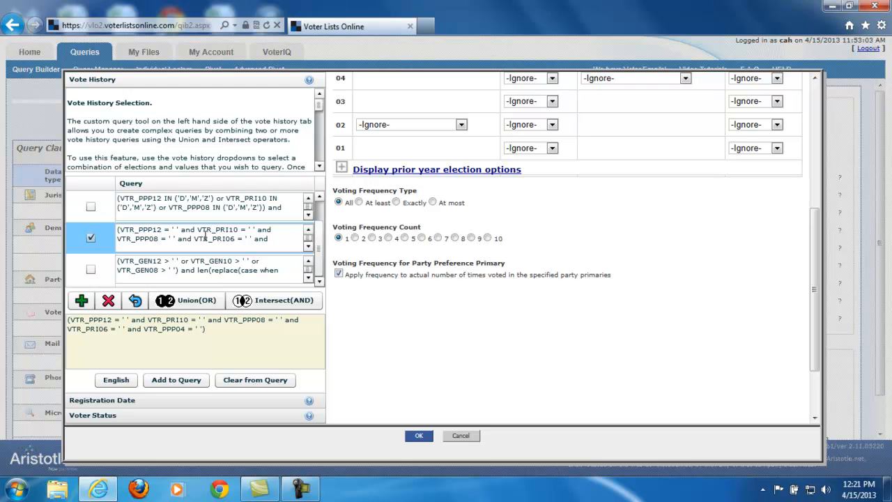
pyautogui.click(91, 269)
pyautogui.click(90, 237)
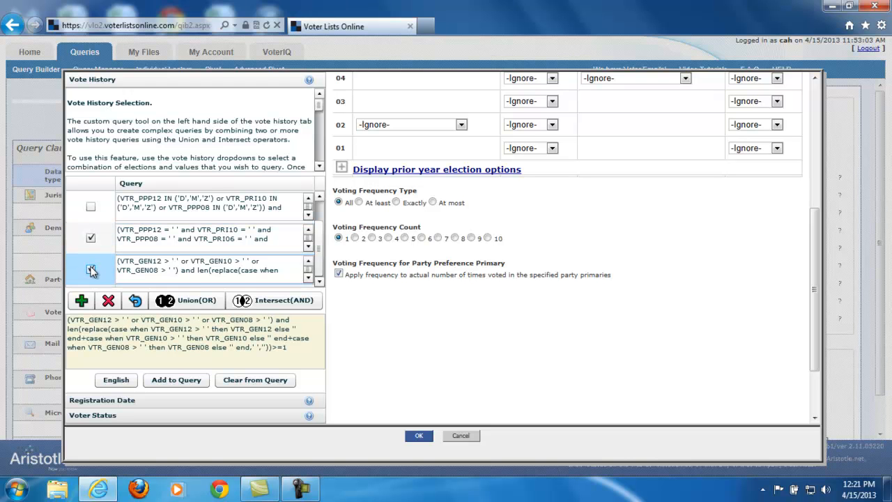
pyautogui.click(242, 301)
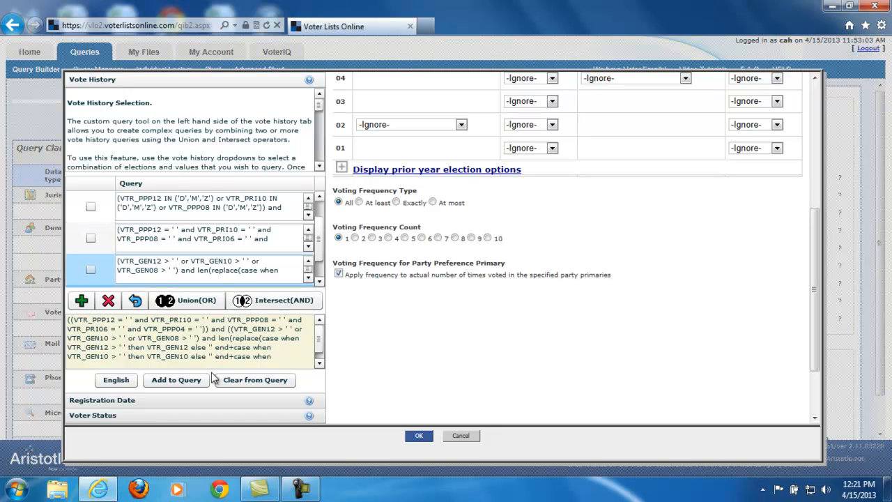
pyautogui.scroll(-1, 313, 269)
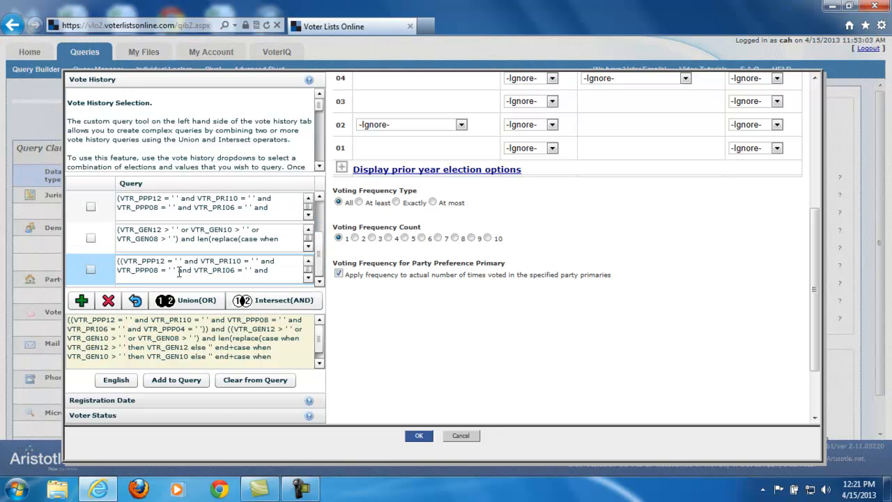
pyautogui.click(180, 387)
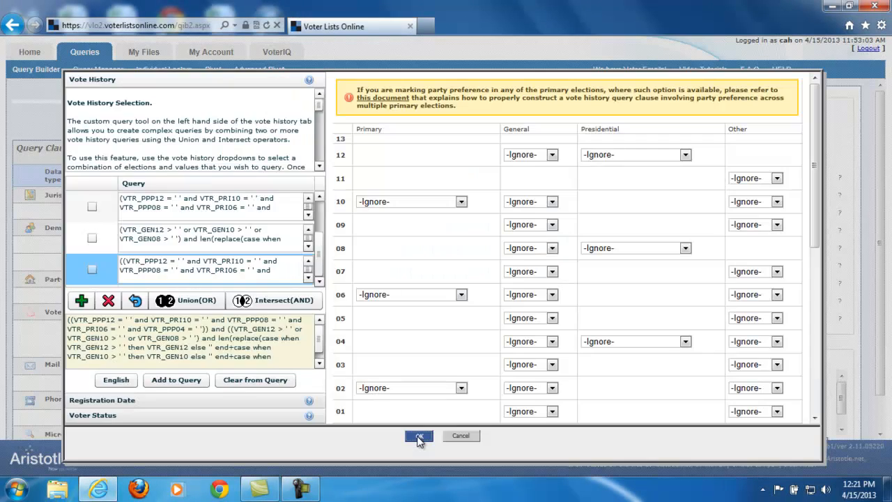
pyautogui.click(418, 436)
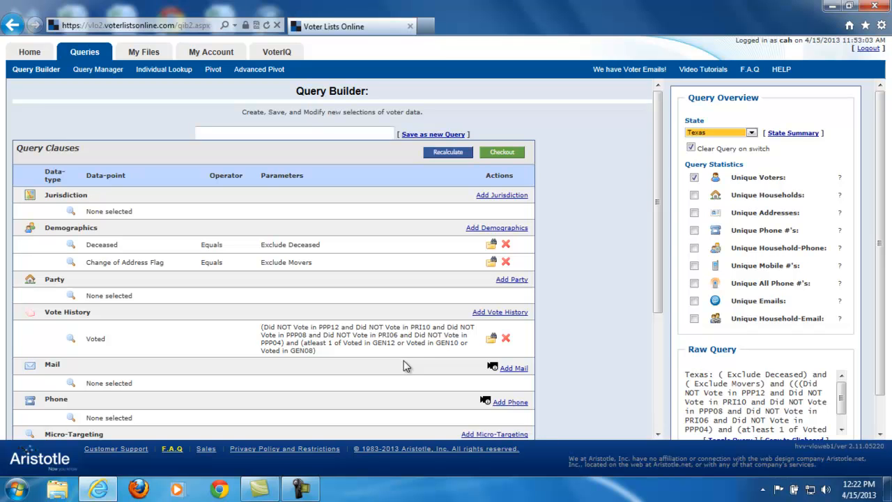
# In the registration date criteria, include voters registered between 20121104 and 20130415.
pyautogui.click(490, 314)
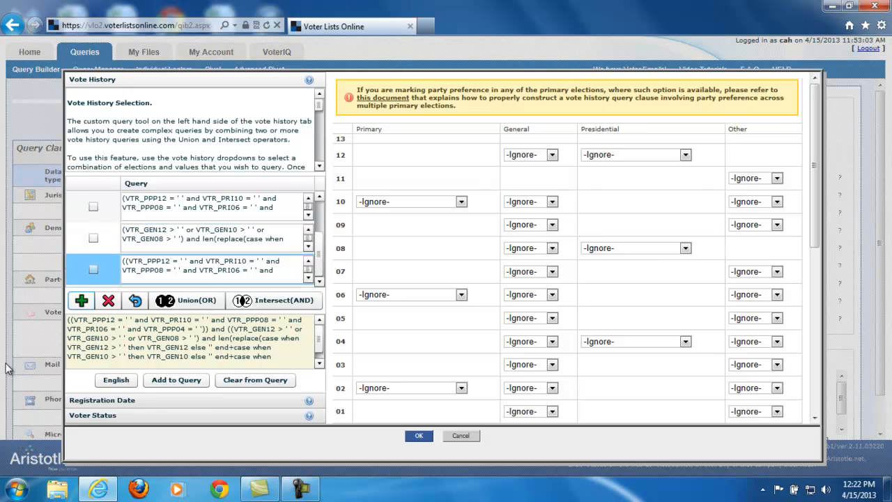
pyautogui.click(112, 403)
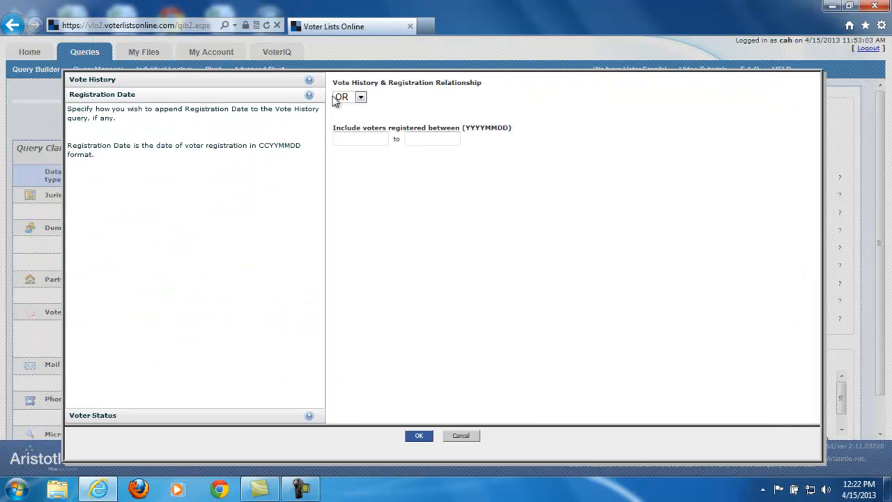
pyautogui.click(363, 139)
pyautogui.write('201211')
pyautogui.click(425, 139)
pyautogui.write('20130')
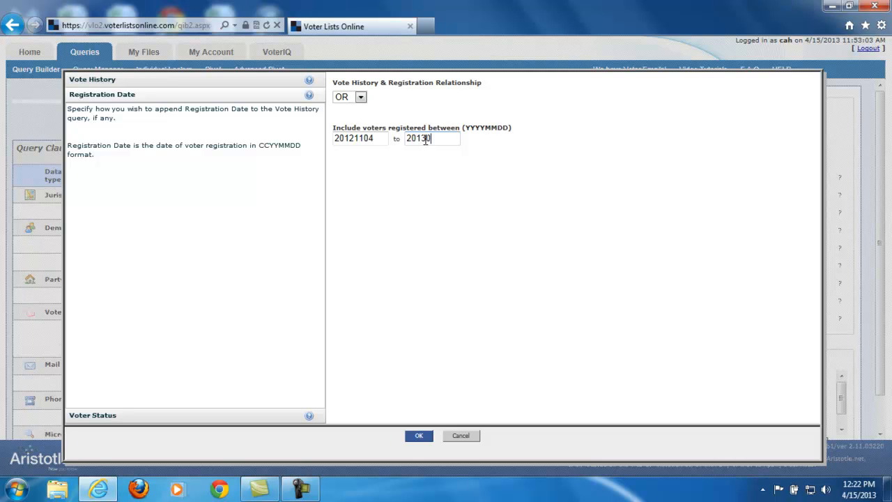
pyautogui.write('415')
# Review the voter status options and discard the pending changes to the vote history criteria.
pyautogui.click(103, 417)
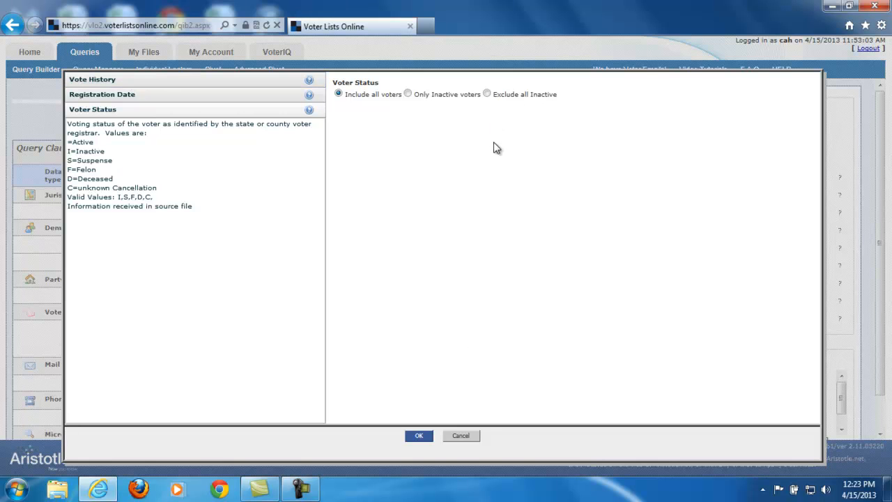
pyautogui.click(462, 436)
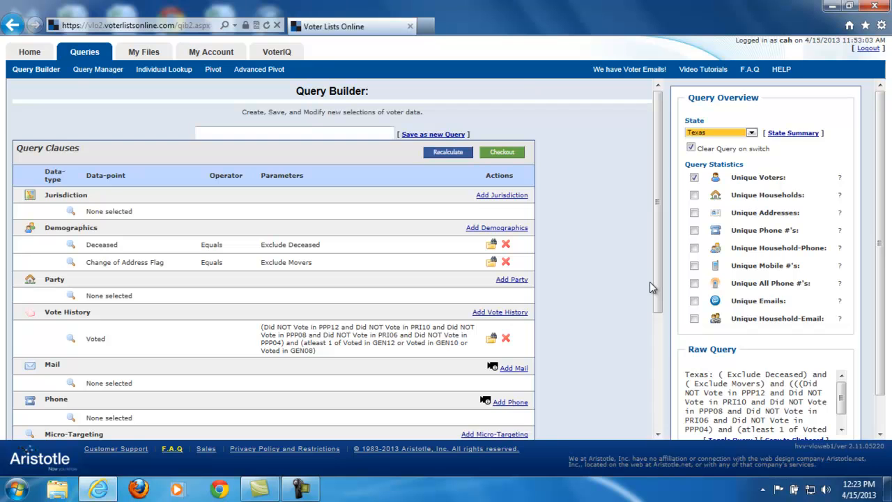
# Add a mail clause for only CASS certified mail addresses, and remove that clause from the query.
pyautogui.scroll(-3, 649, 281)
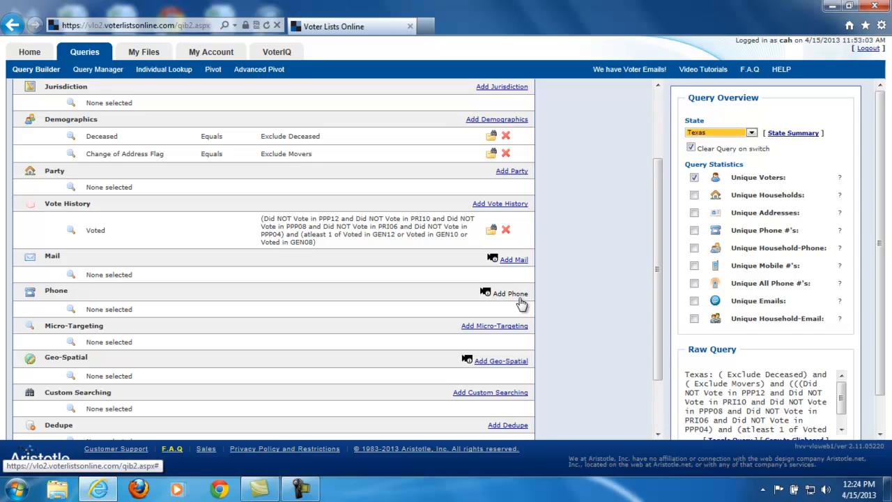
pyautogui.moveTo(495, 262)
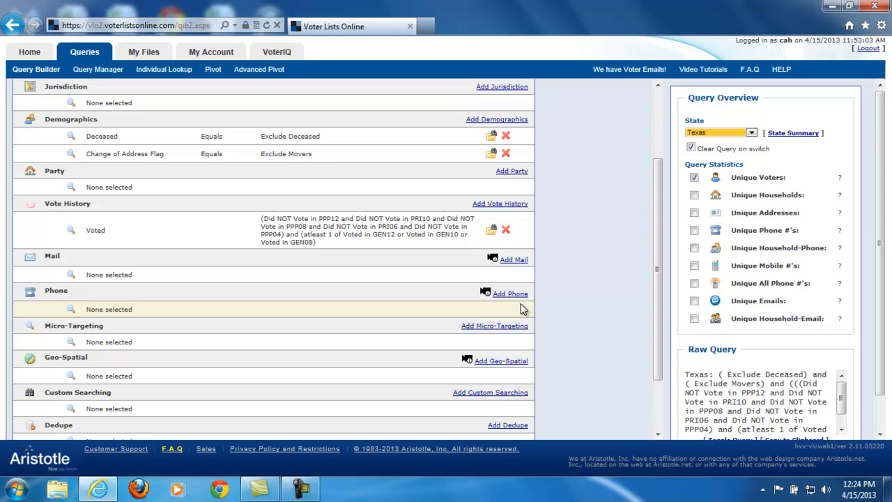
pyautogui.click(522, 259)
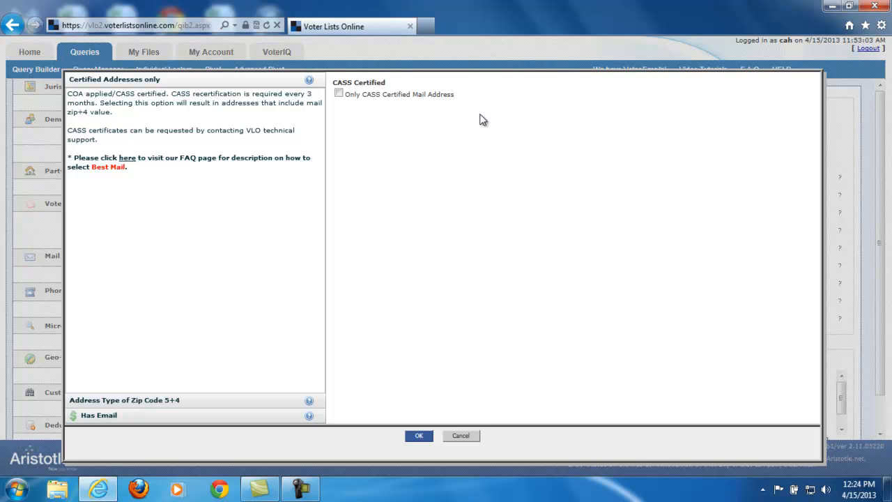
pyautogui.click(337, 94)
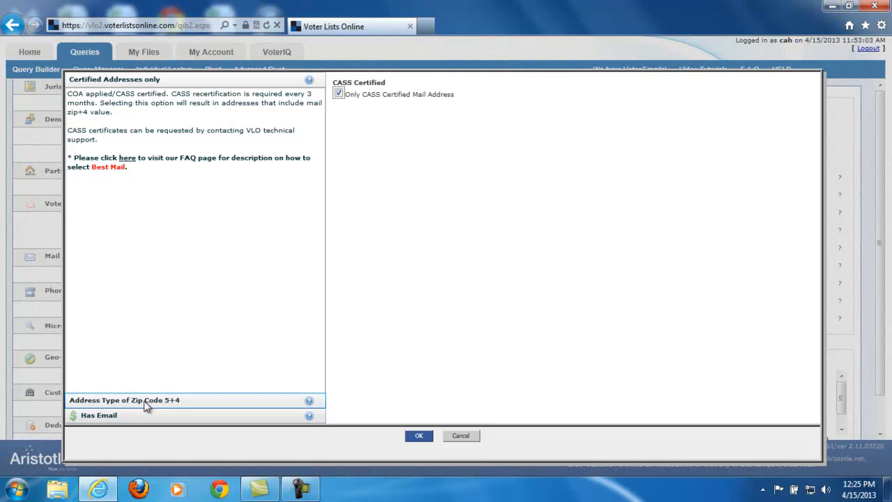
pyautogui.click(117, 401)
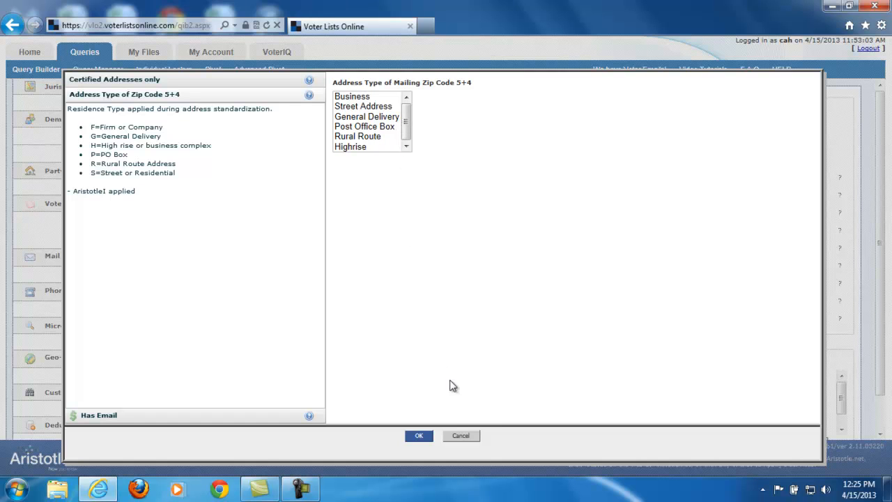
pyautogui.click(459, 439)
pyautogui.click(415, 439)
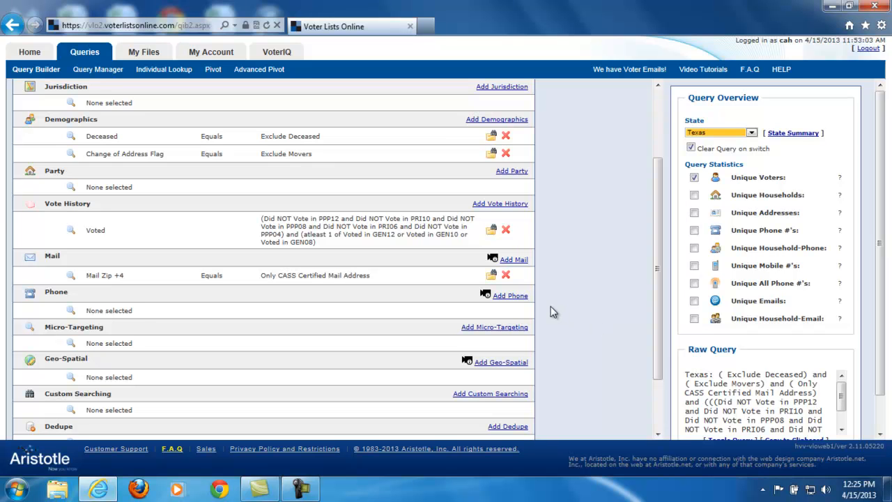
pyautogui.click(505, 274)
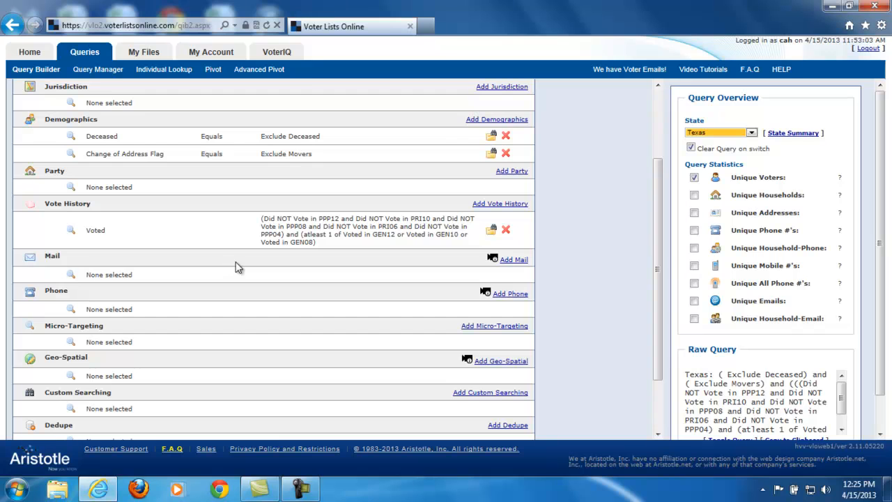
# Open the phone criteria and include only records with phones, highlighting the phone number format in the description.
pyautogui.click(511, 293)
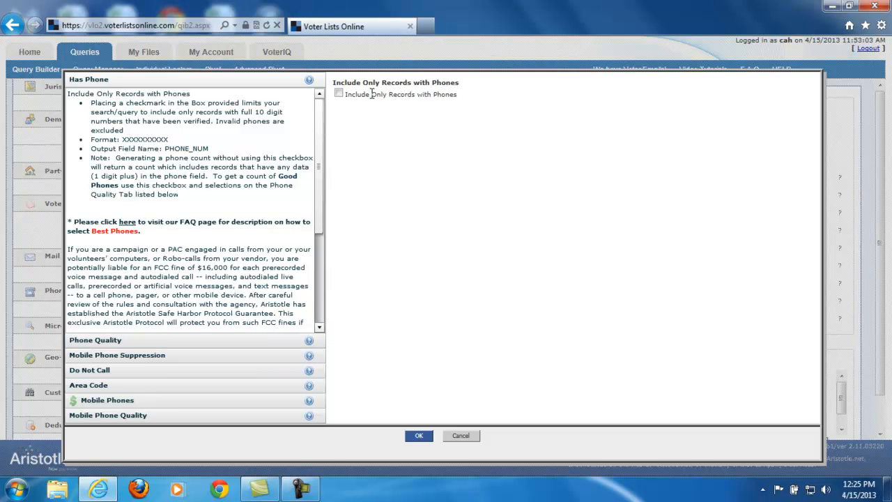
pyautogui.click(339, 93)
pyautogui.moveTo(124, 139); pyautogui.dragTo(170, 139)
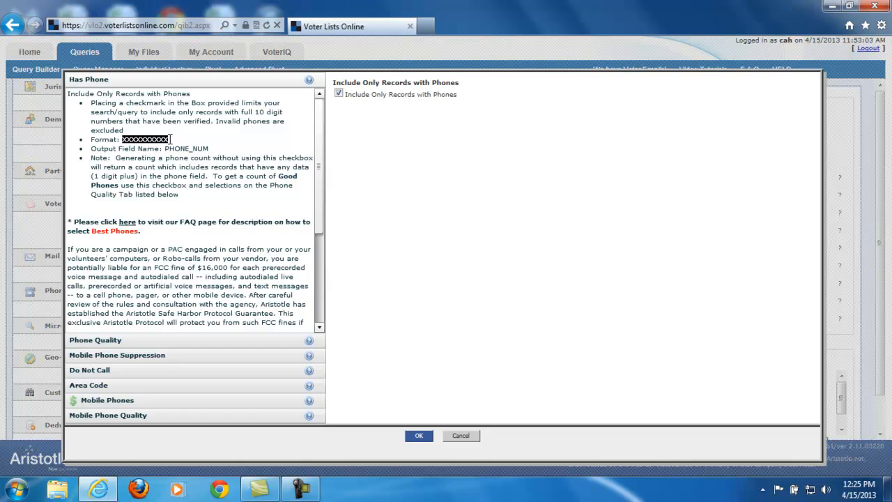
# In the phone quality criteria, select phone codes 1 through 5 and recheck the phone-records-only option.
pyautogui.click(189, 339)
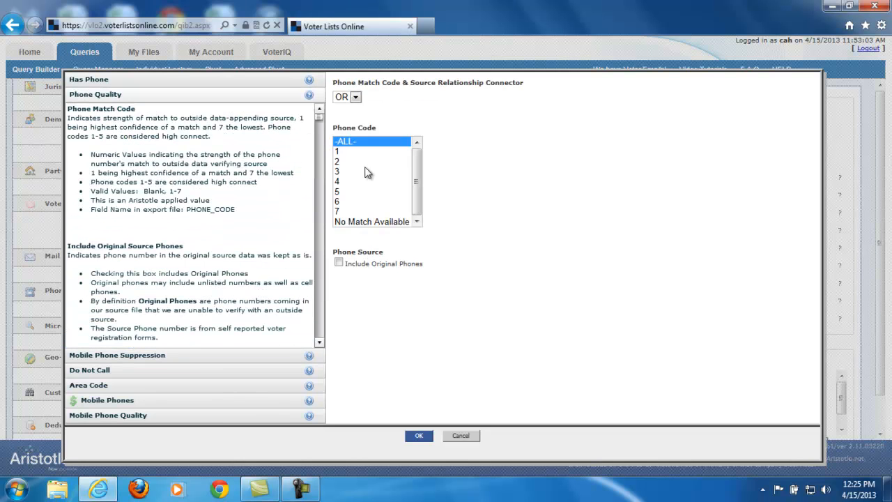
pyautogui.click(347, 154)
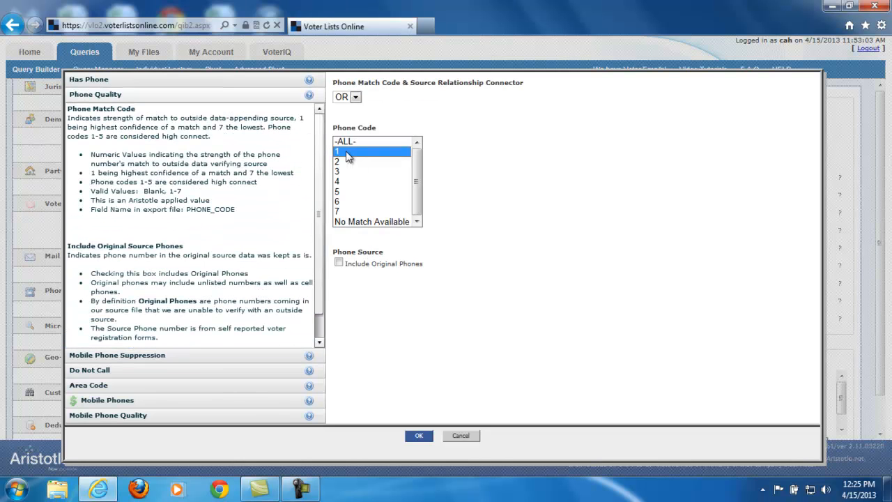
pyautogui.keyDown('shift'); pyautogui.click(337, 191); pyautogui.keyUp('shift')
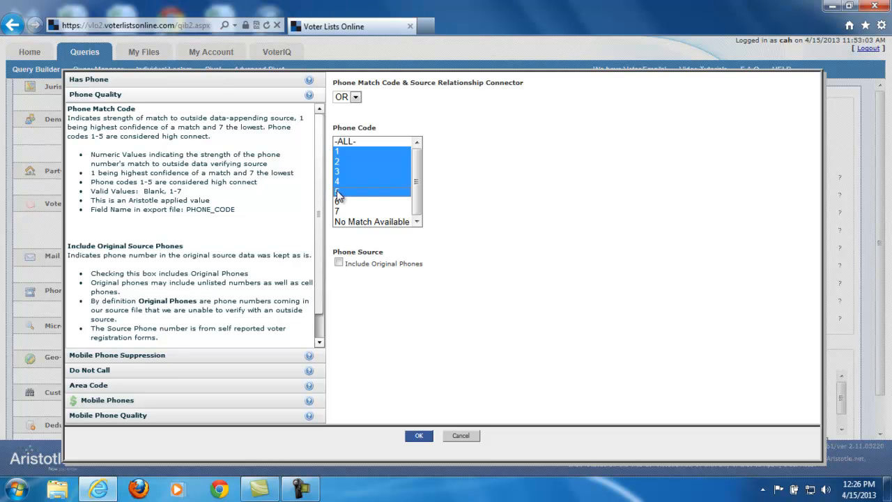
pyautogui.click(119, 80)
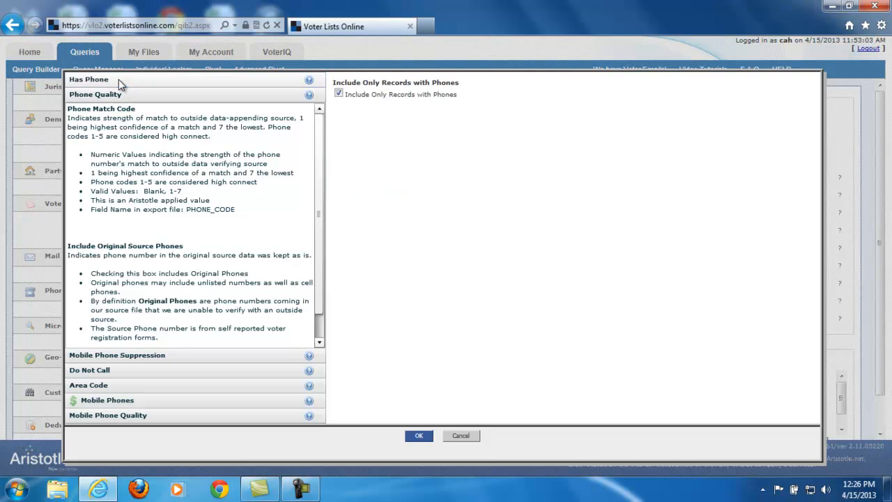
pyautogui.click(122, 339)
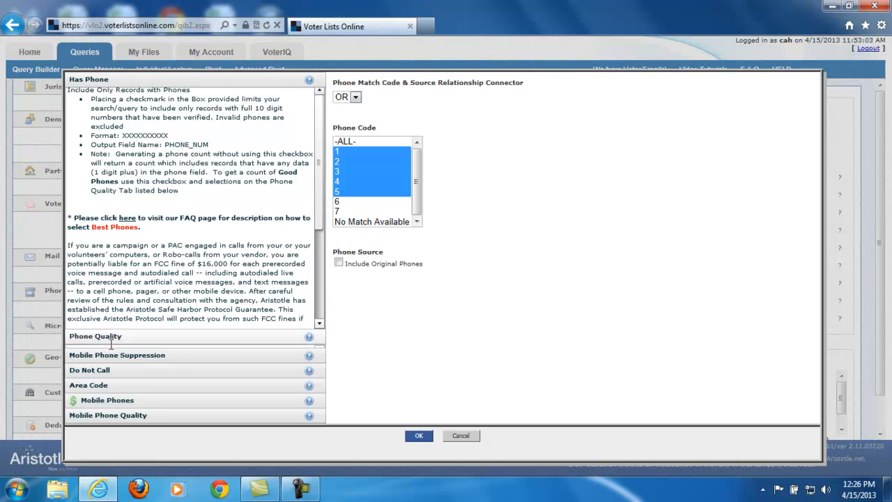
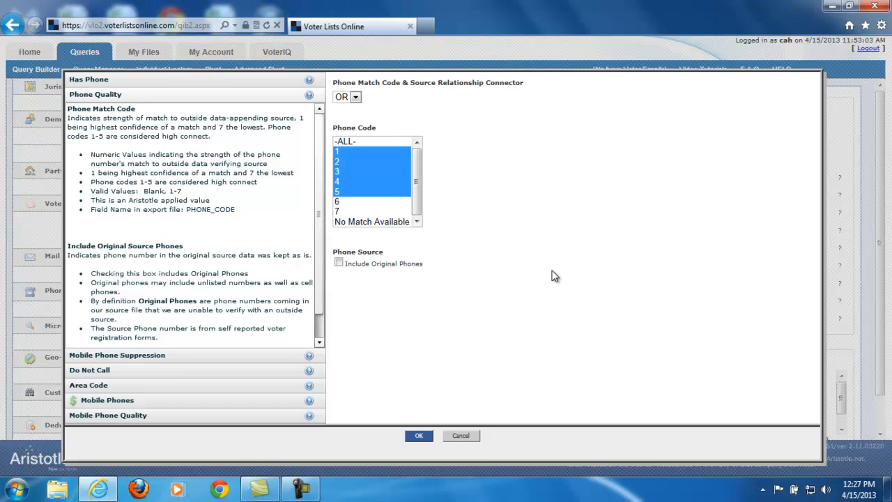
# Try the option to exclude mobile phone numbers and clear it, and review the Do Not Call and area code criteria.
pyautogui.click(158, 355)
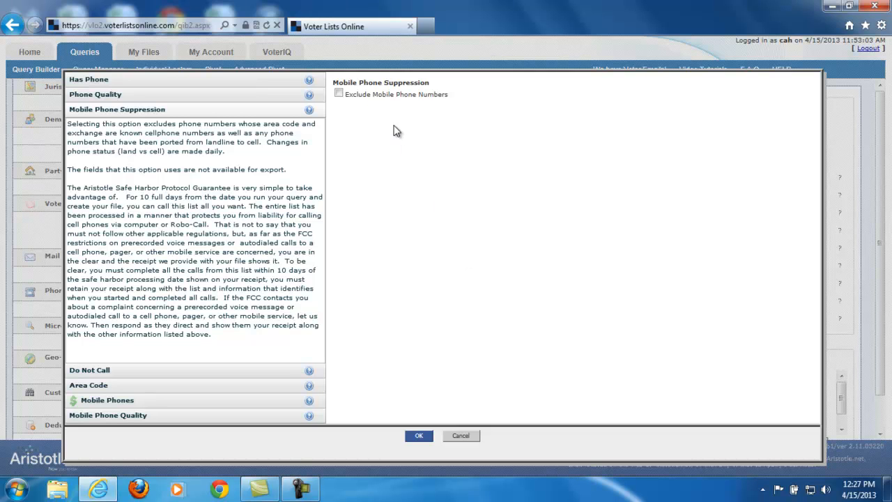
pyautogui.click(340, 95)
pyautogui.click(339, 94)
pyautogui.click(125, 374)
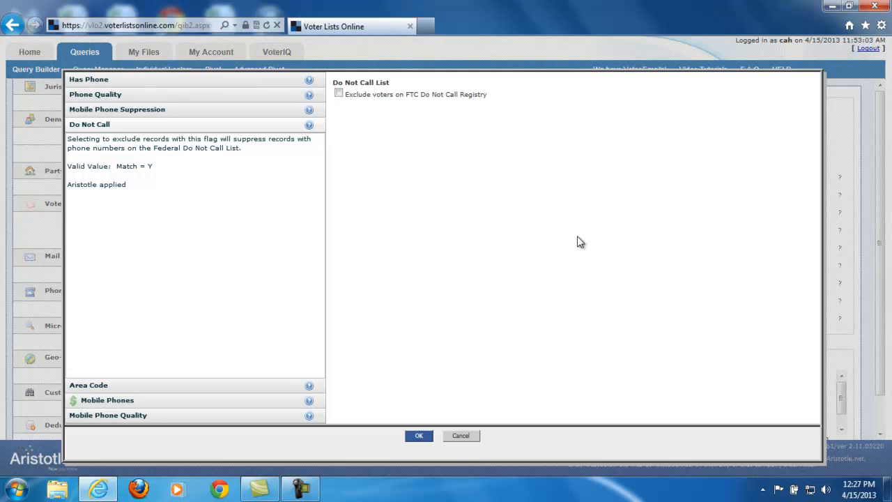
pyautogui.click(122, 384)
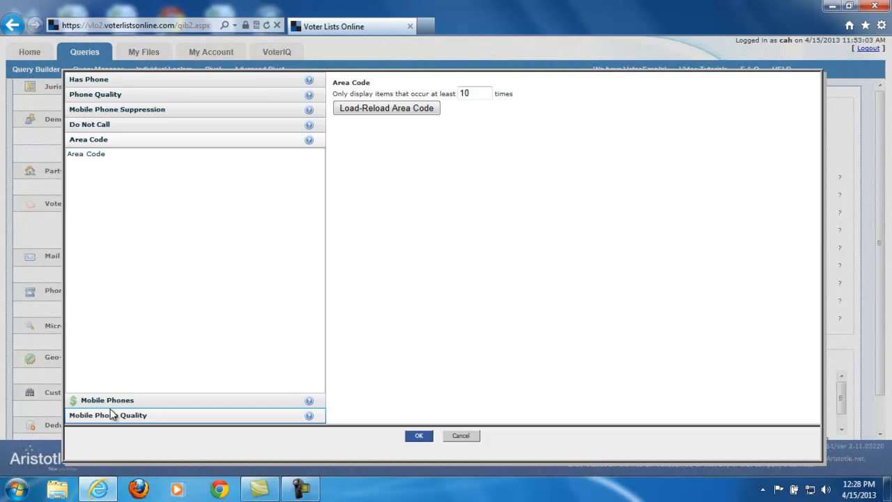
# In the mobile phones criteria, select Mobile Phone and include validated mobile phones only.
pyautogui.moveTo(85, 406)
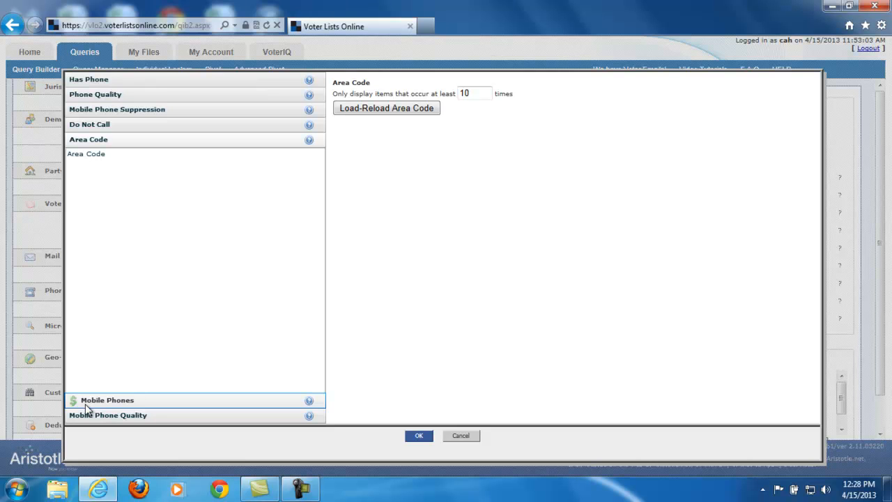
pyautogui.click(98, 401)
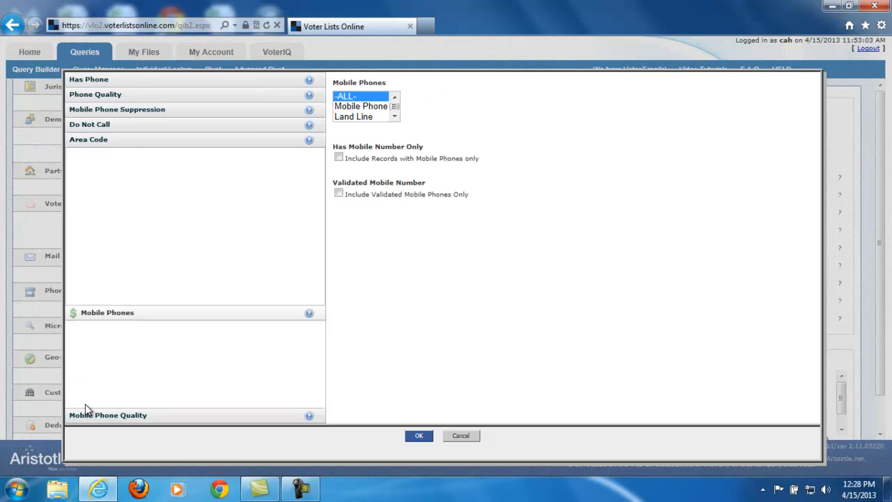
pyautogui.click(377, 108)
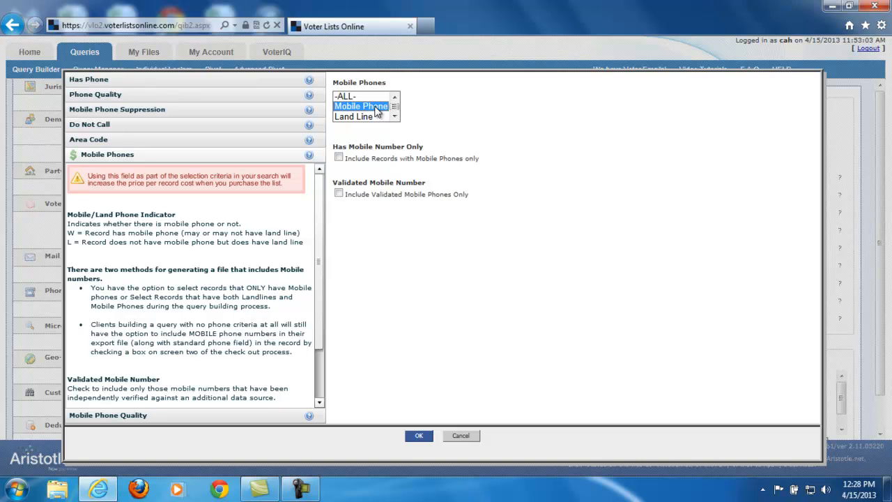
pyautogui.click(339, 194)
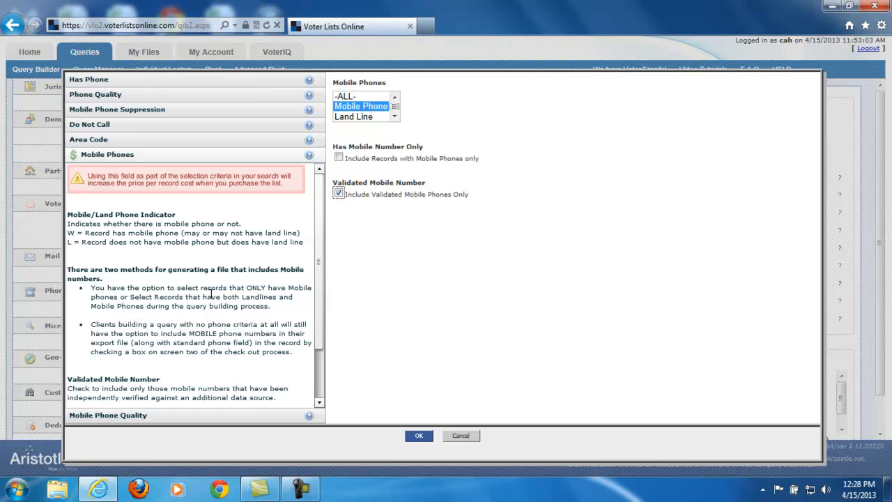
# In the mobile phone quality criteria, select match codes 1, 2, 4 and 5.
pyautogui.click(107, 418)
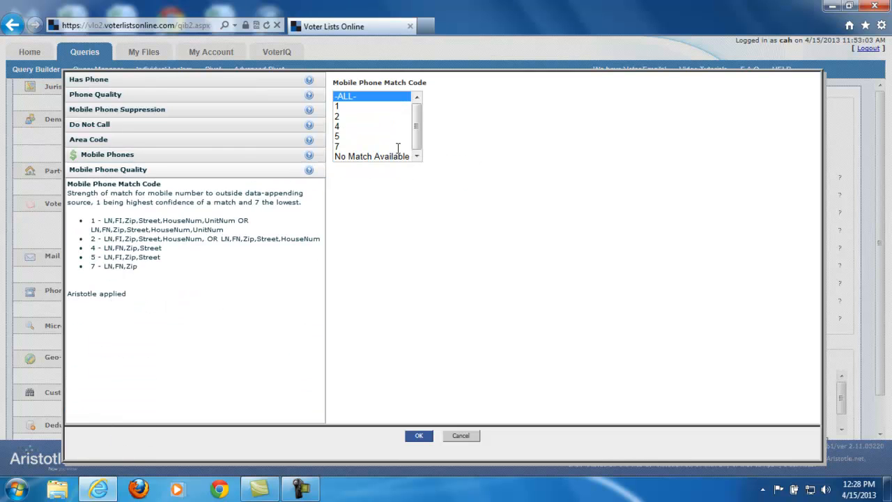
pyautogui.click(348, 106)
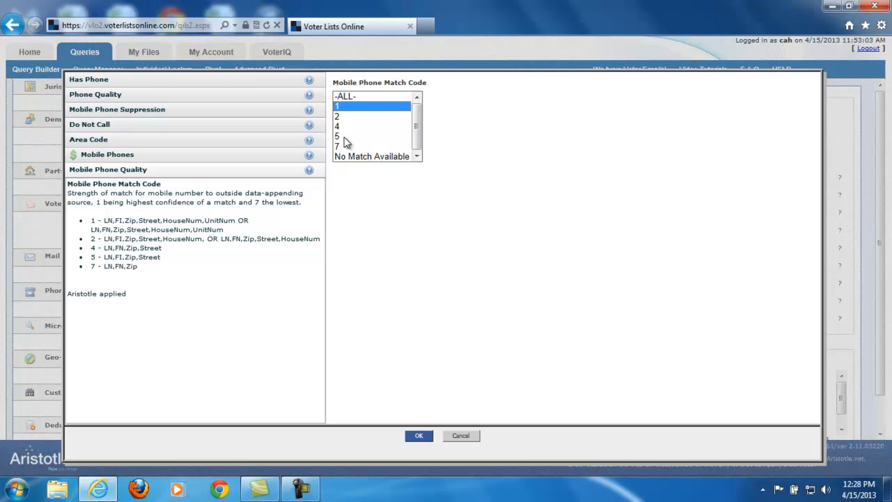
pyautogui.click(342, 138)
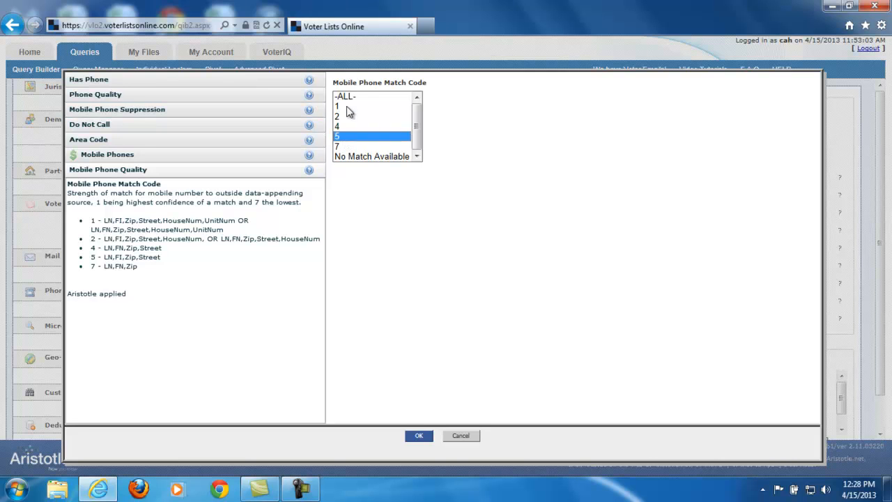
pyautogui.click(348, 106)
pyautogui.keyDown('shift'); pyautogui.click(370, 138); pyautogui.keyUp('shift')
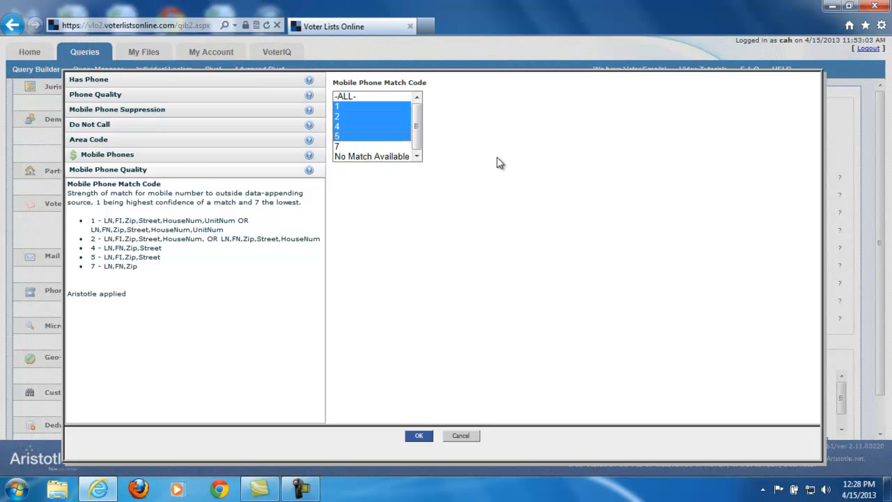
# Return to the mobile phones criteria, include records with mobile phones only, and discard all pending phone criteria.
pyautogui.click(156, 156)
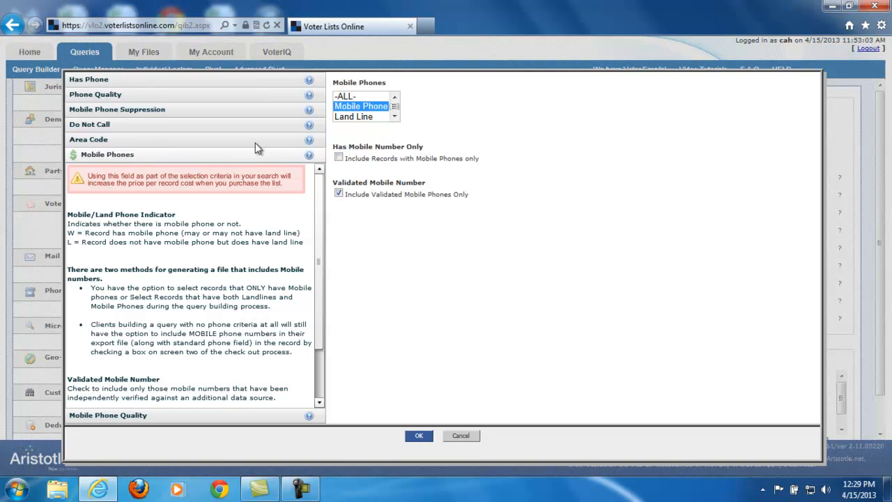
pyautogui.click(339, 159)
pyautogui.click(460, 435)
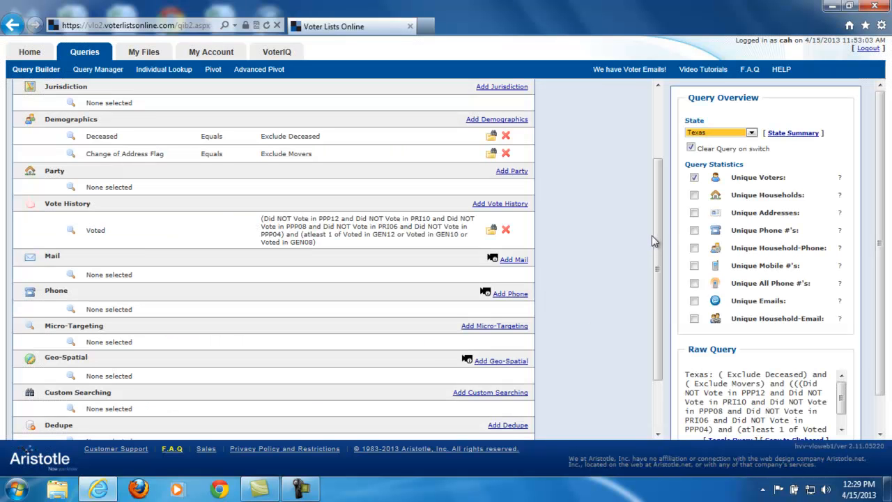
# In the micro-targeting criteria, connect income and wealth with OR, selecting incomes from $50,000 to $250,000+ and wealth levels from Wealthier Tier 4 to Most Wealthy.
pyautogui.click(519, 326)
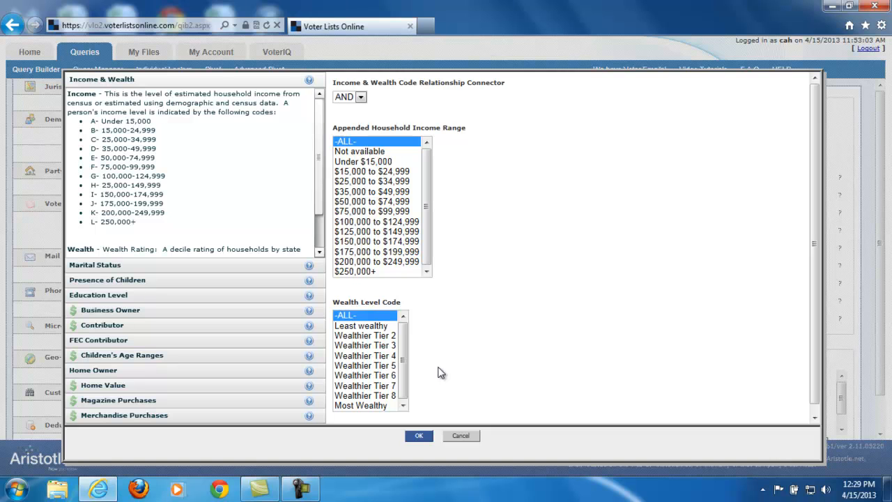
pyautogui.click(352, 98)
pyautogui.click(342, 119)
pyautogui.click(353, 202)
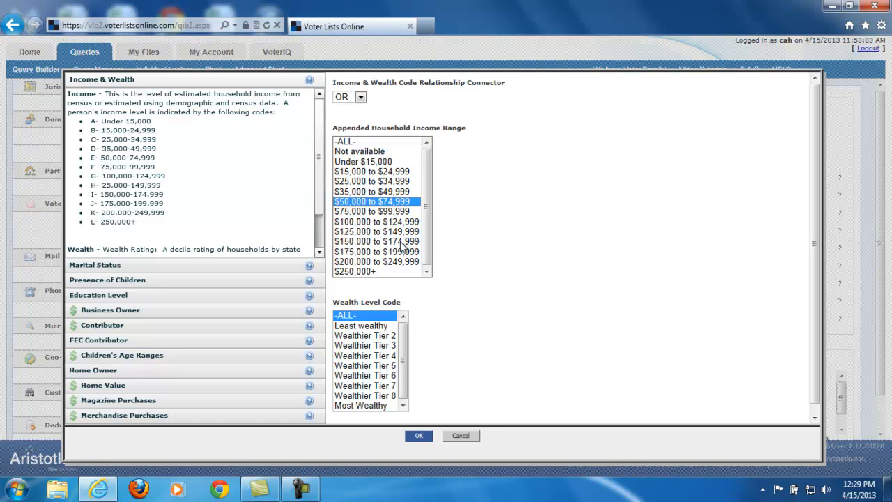
pyautogui.keyDown('shift'); pyautogui.click(374, 272); pyautogui.keyUp('shift')
pyautogui.click(390, 356)
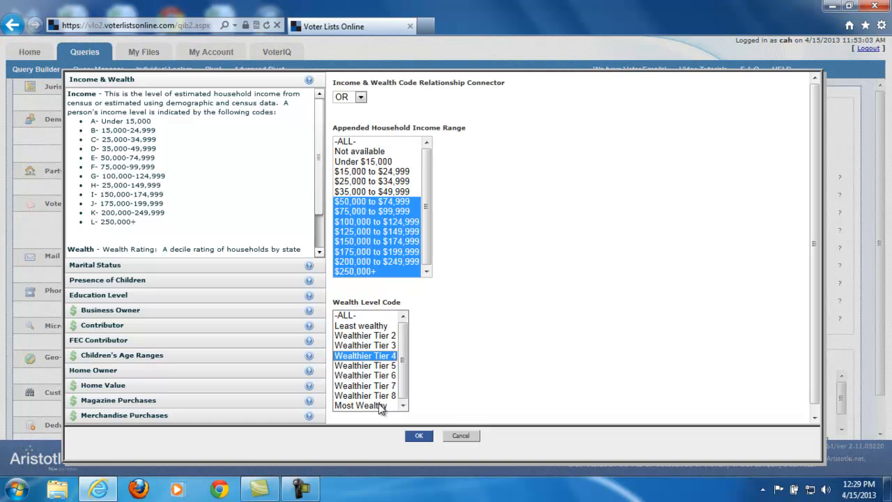
pyautogui.keyDown('shift'); pyautogui.click(381, 406); pyautogui.keyUp('shift')
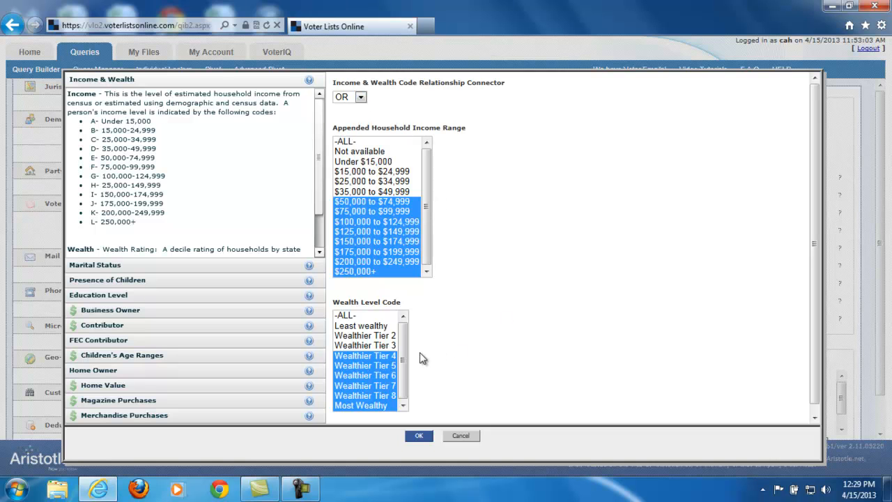
# Review the marital status, presence of children, education level and business owner criteria.
pyautogui.click(118, 265)
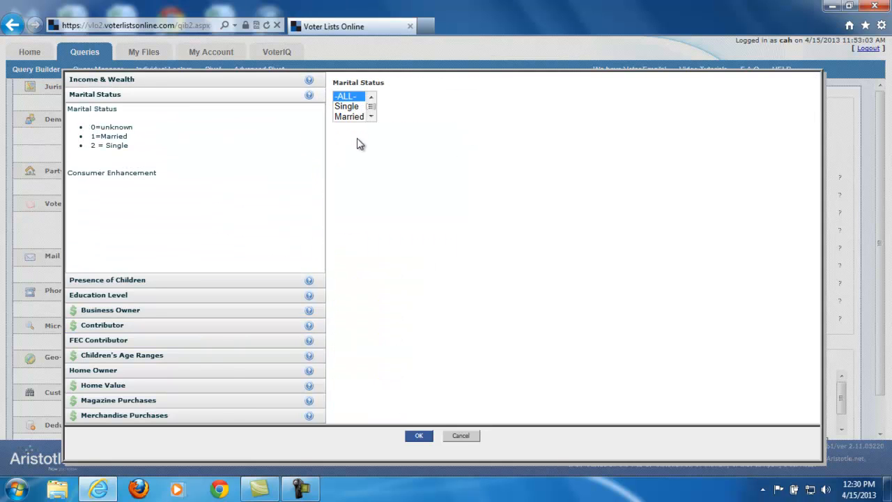
pyautogui.click(121, 281)
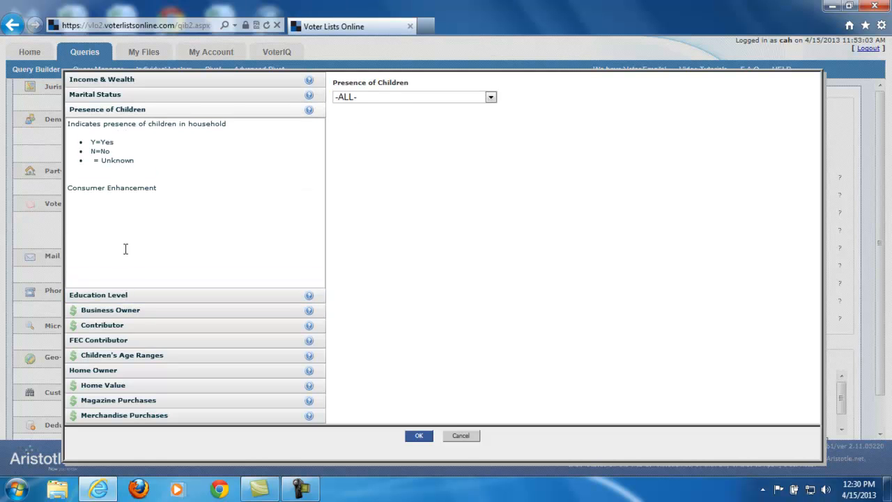
pyautogui.click(115, 290)
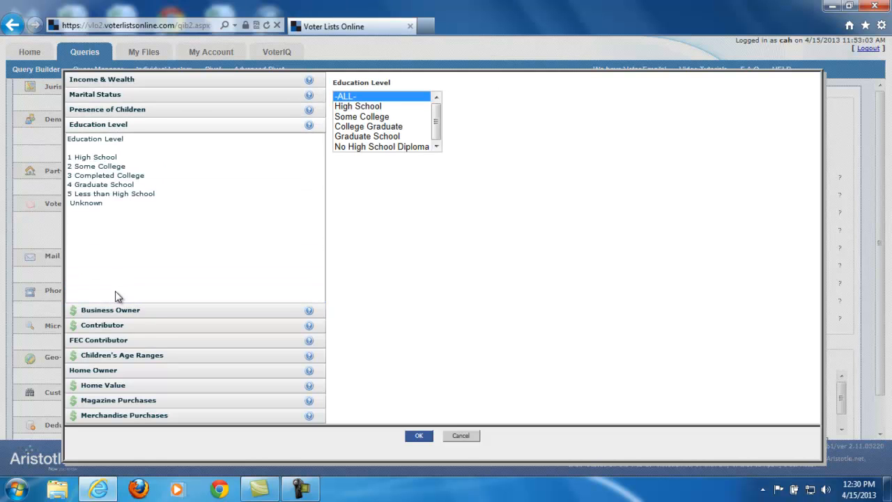
pyautogui.click(129, 310)
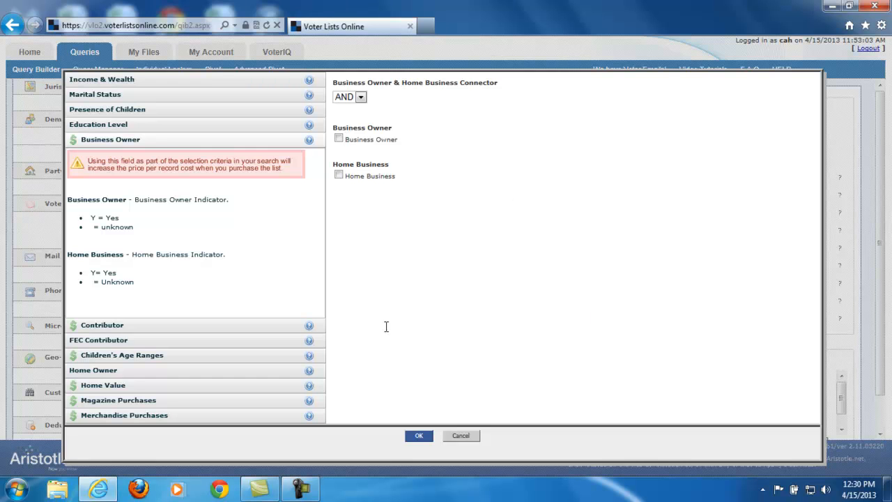
# In the contributor criteria, try the two environmental donor flags together, and select only Donor to Politically Conservative Cause instead.
pyautogui.click(147, 325)
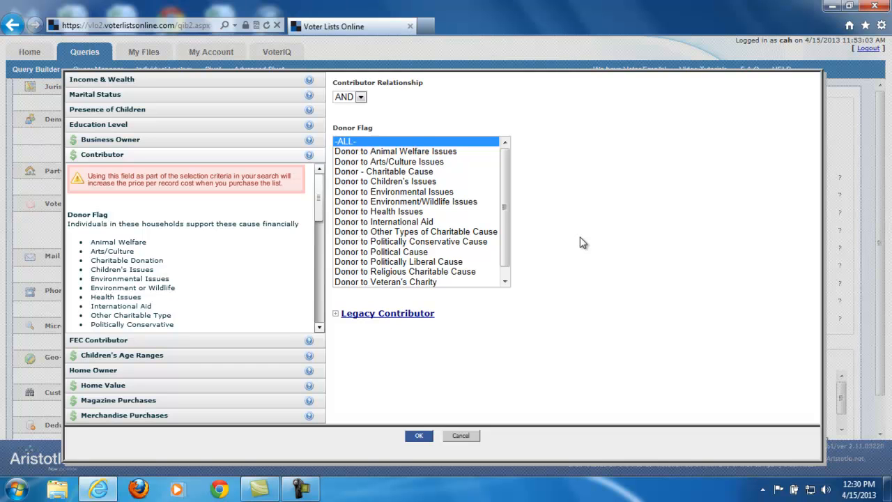
pyautogui.click(403, 192)
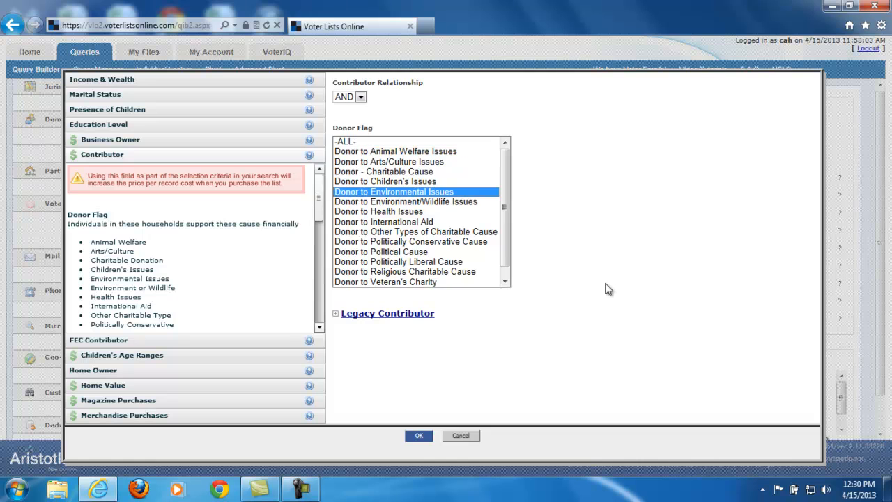
pyautogui.keyDown('ctrl'); pyautogui.click(384, 201); pyautogui.keyUp('ctrl')
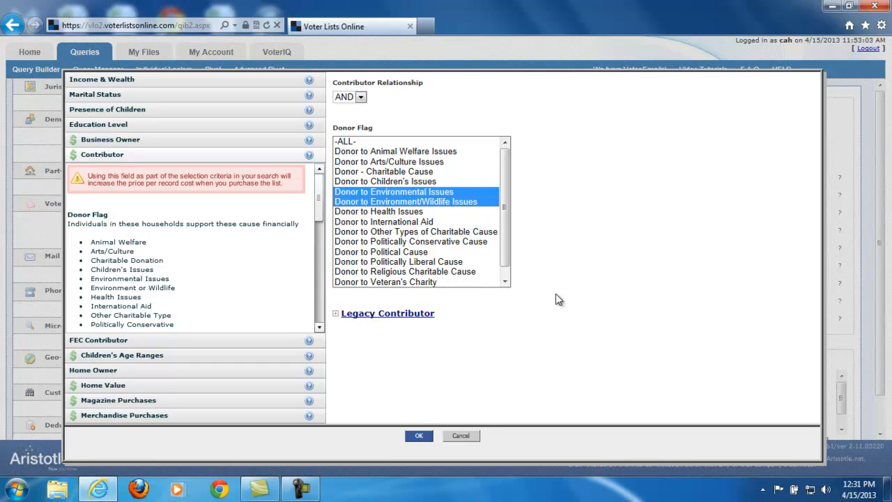
pyautogui.click(440, 242)
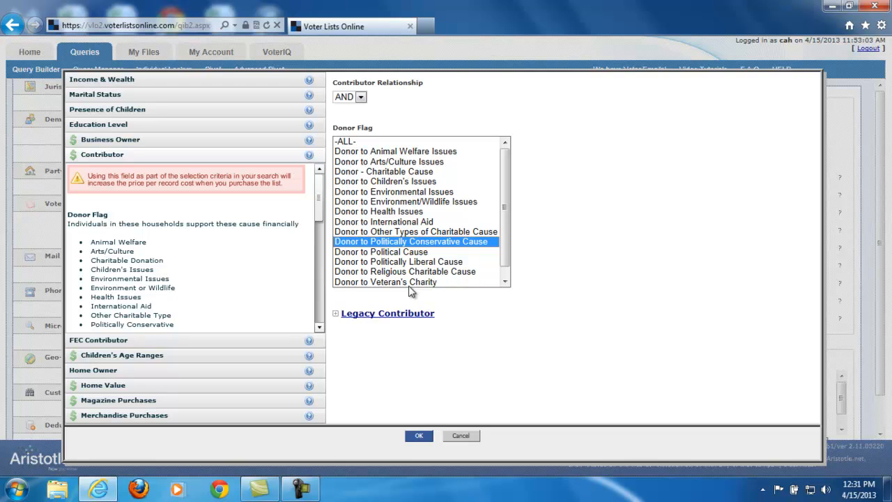
# Open the FEC contributor criteria and highlight the data usage restrictions in the description for reading.
pyautogui.click(103, 340)
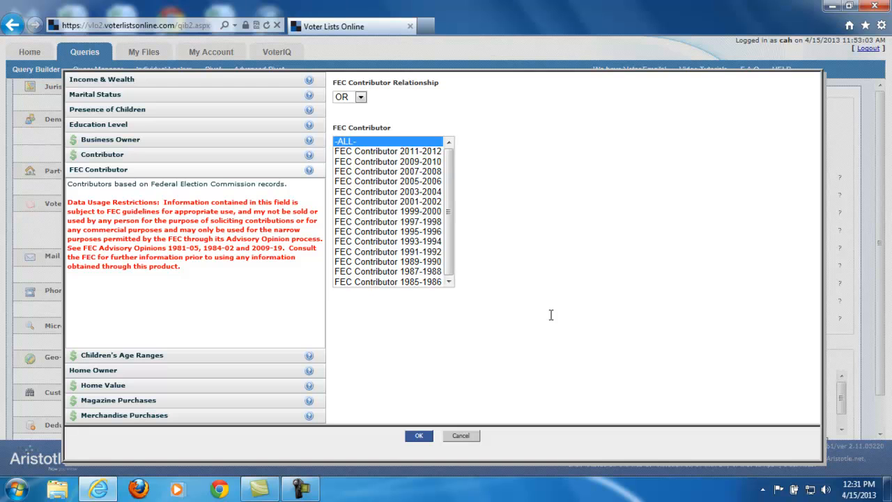
pyautogui.moveTo(188, 269); pyautogui.dragTo(61, 201)
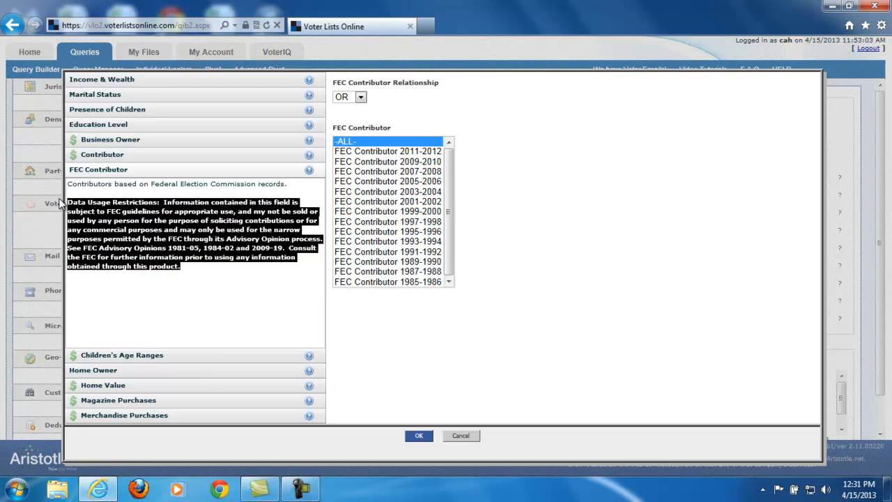
pyautogui.click(205, 273)
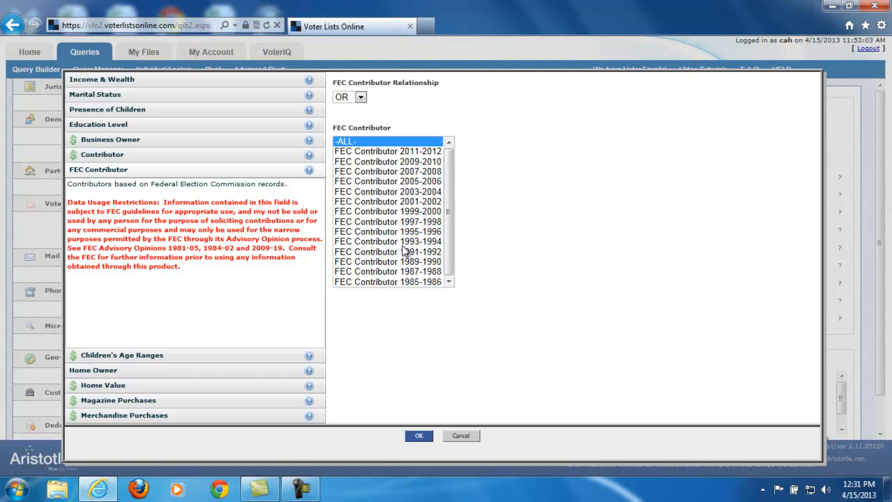
# Review the children's age ranges, home owner, home value, magazine purchases and merchandise purchases criteria.
pyautogui.click(170, 355)
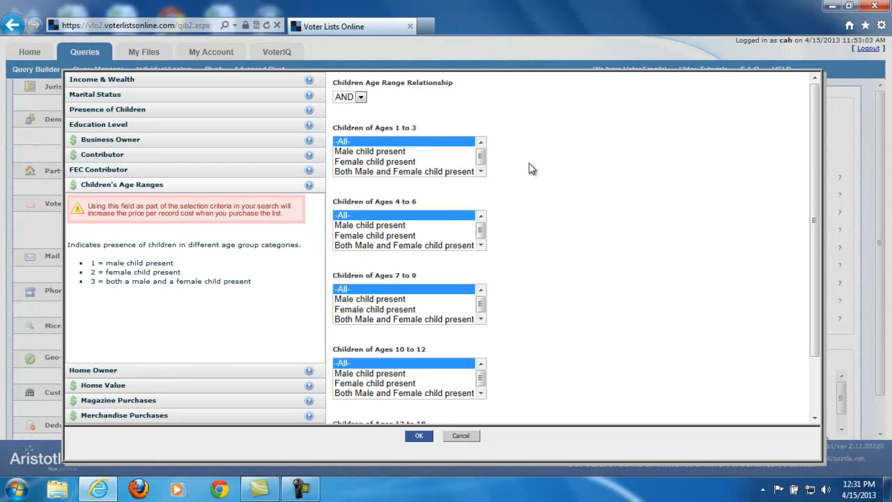
pyautogui.click(138, 372)
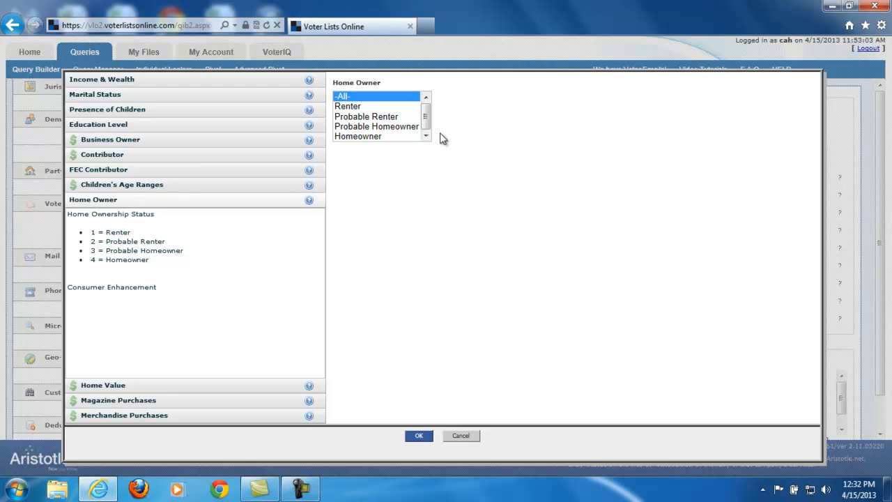
pyautogui.click(116, 387)
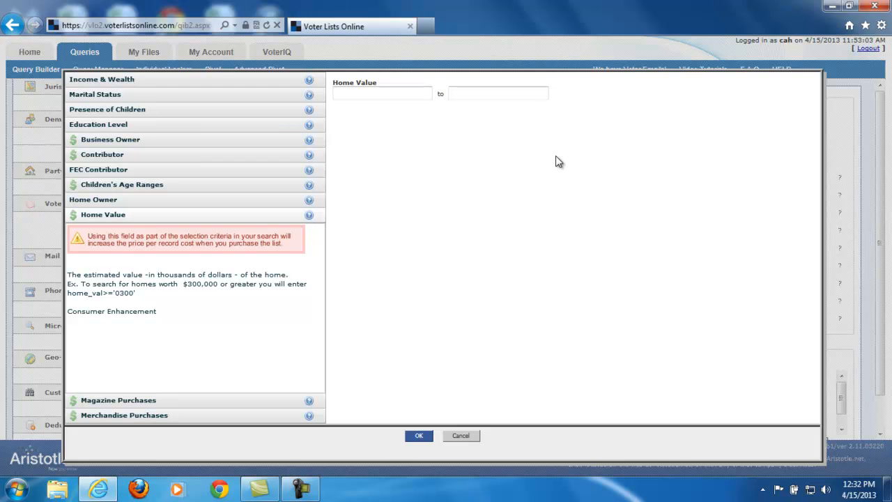
pyautogui.click(98, 400)
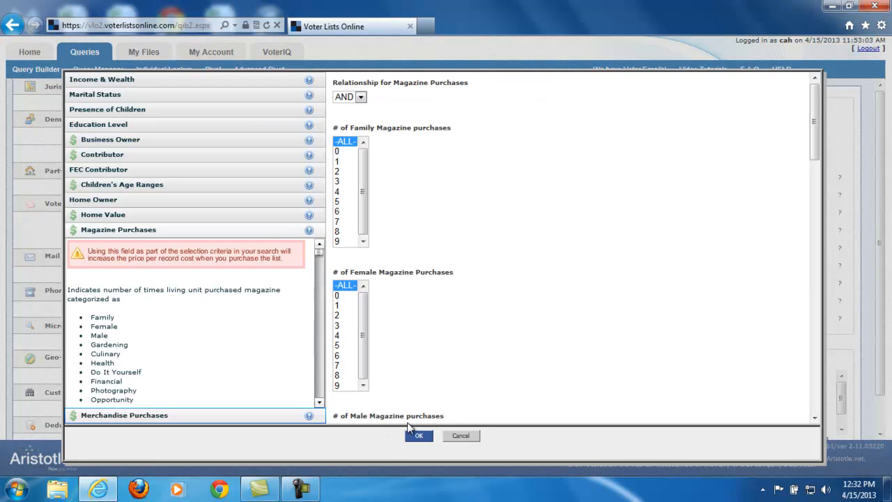
pyautogui.click(168, 417)
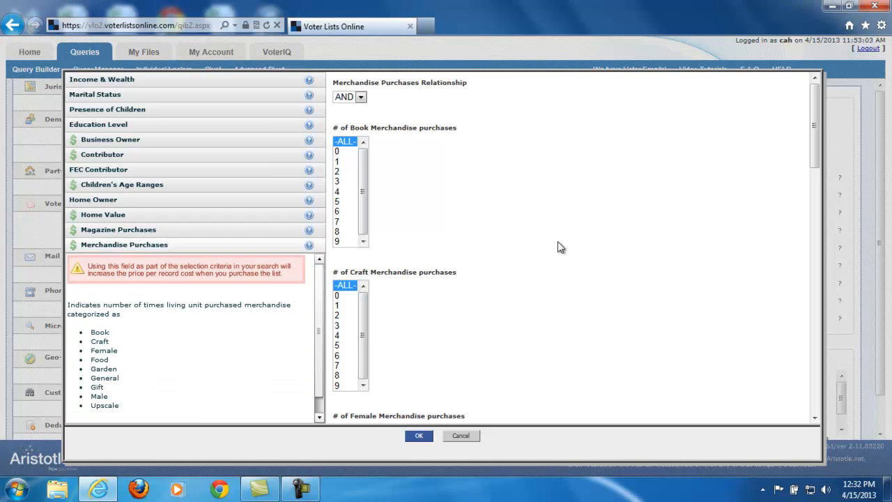
pyautogui.scroll(-5, 596, 304)
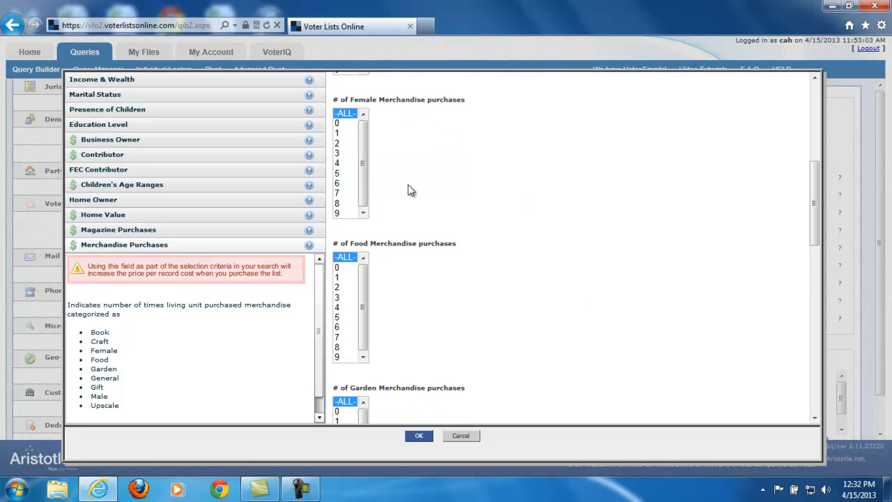
# Review the remaining merchandise purchase categories, including garden, general, gift and male, and leave the micro-targeting criteria without applying any.
pyautogui.scroll(-1, 440, 306)
pyautogui.scroll(-2, 440, 307)
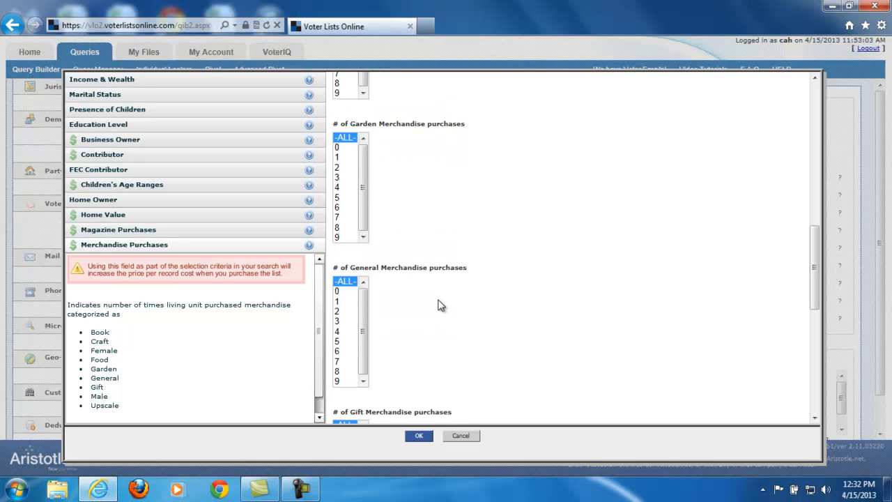
pyautogui.scroll(-3, 439, 305)
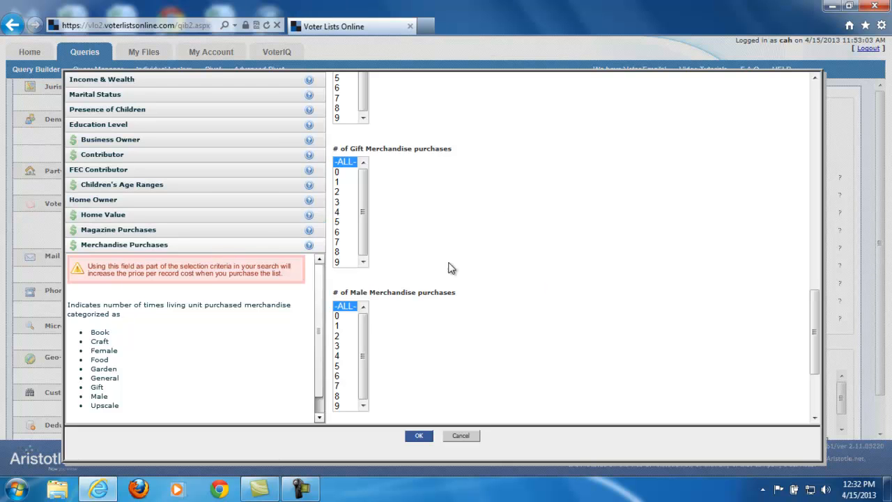
pyautogui.scroll(4, 600, 281)
pyautogui.scroll(6, 600, 282)
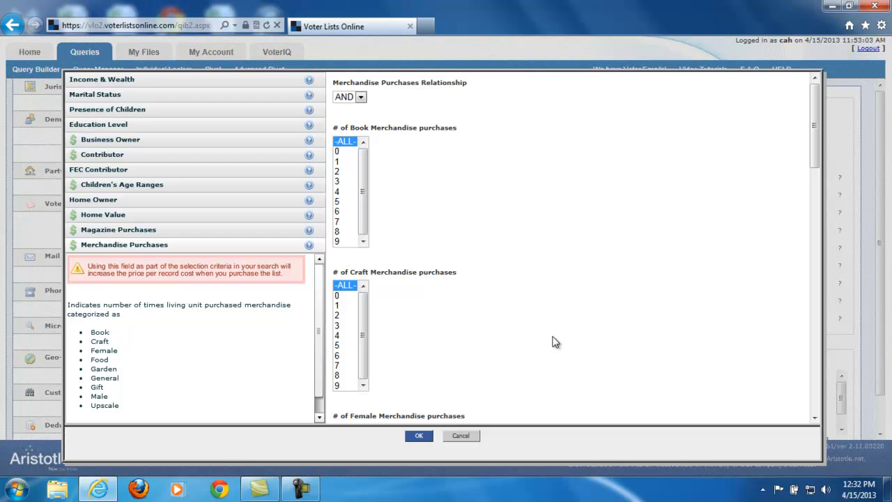
pyautogui.click(461, 436)
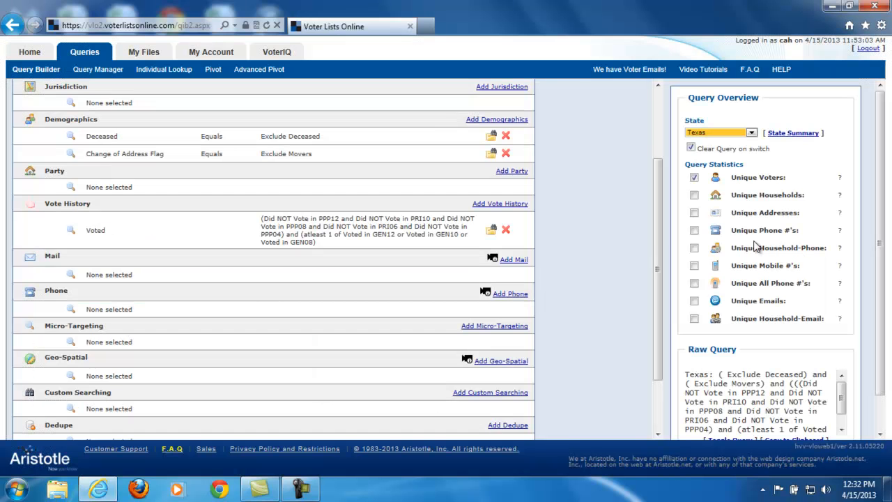
# Open the geospatial search and find Austin, Texas on the map.
pyautogui.click(516, 361)
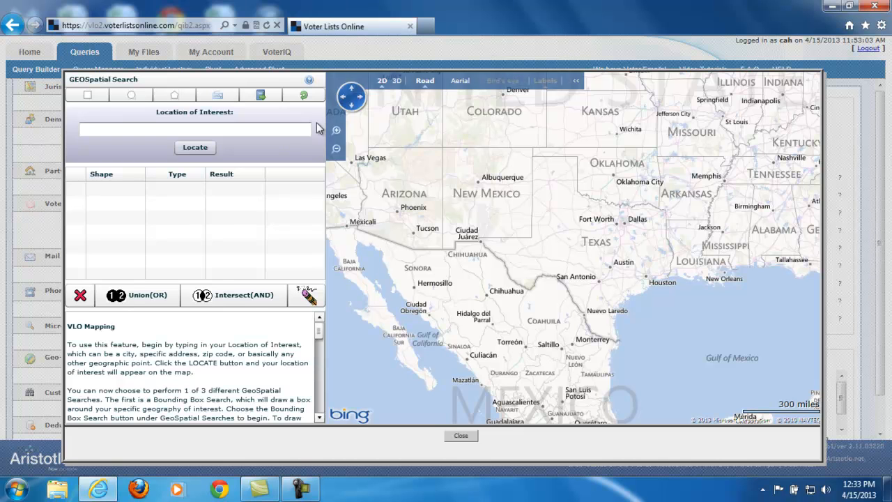
pyautogui.click(247, 130)
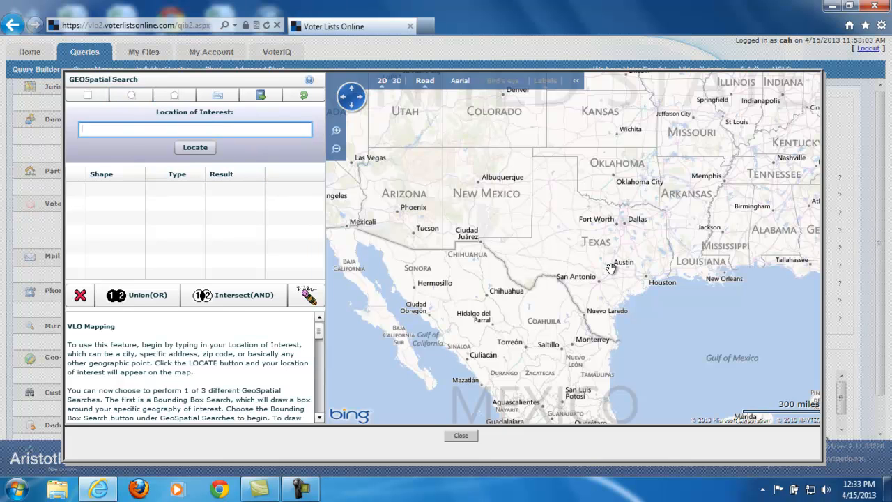
pyautogui.scroll(2, 611, 269)
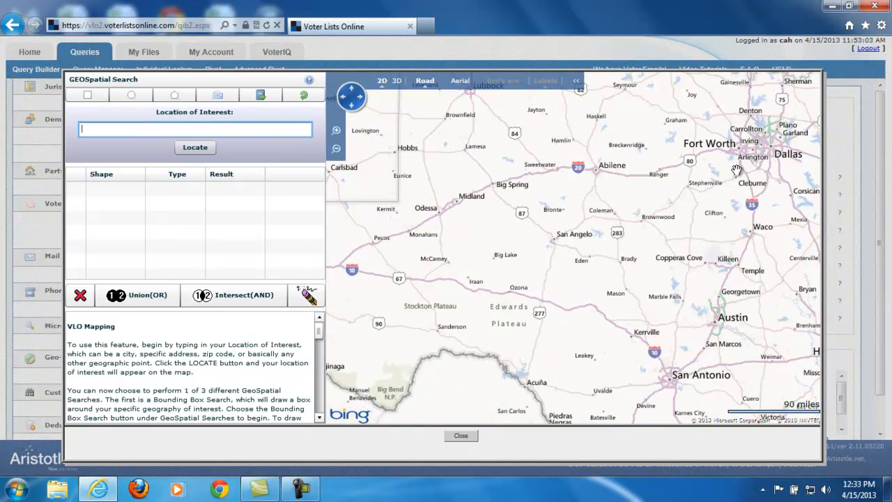
pyautogui.moveTo(743, 222); pyautogui.dragTo(456, 194)
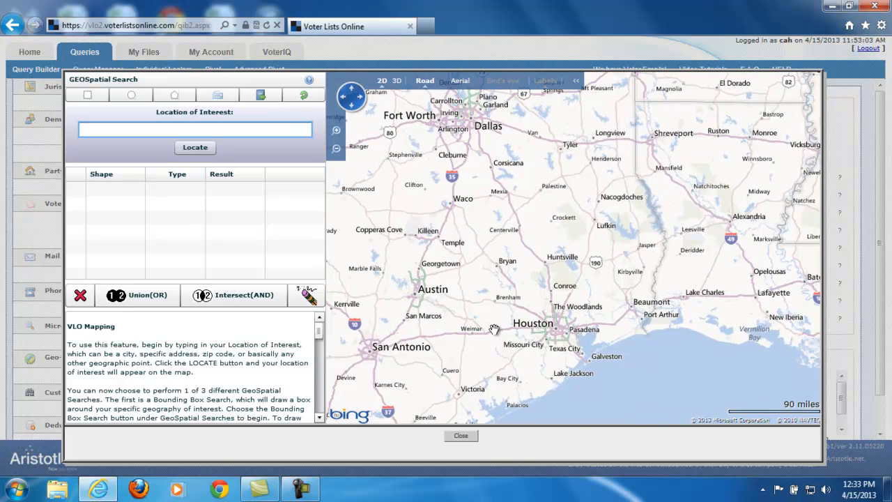
pyautogui.moveTo(476, 329); pyautogui.dragTo(589, 320)
pyautogui.scroll(2, 529, 289)
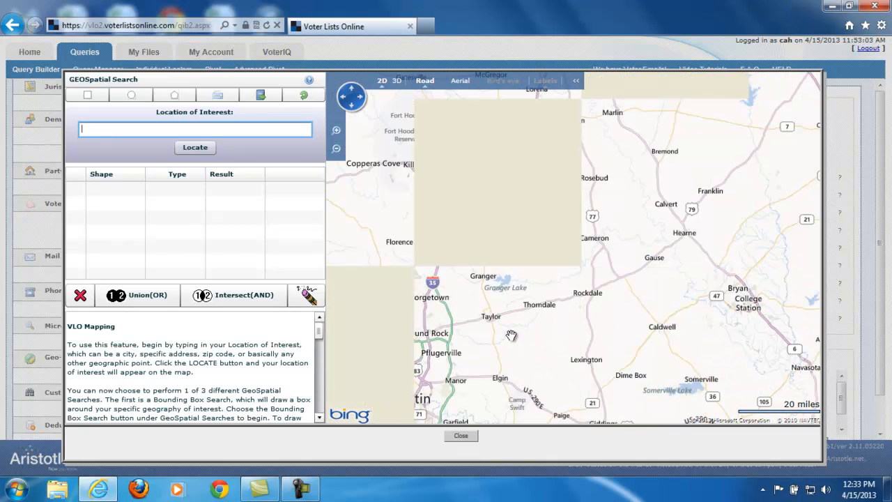
pyautogui.scroll(1, 501, 289)
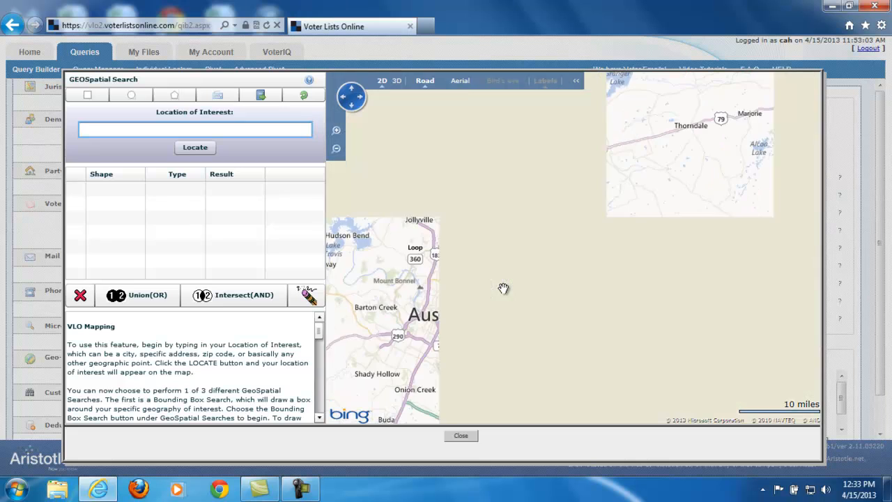
pyautogui.moveTo(498, 358); pyautogui.dragTo(692, 290)
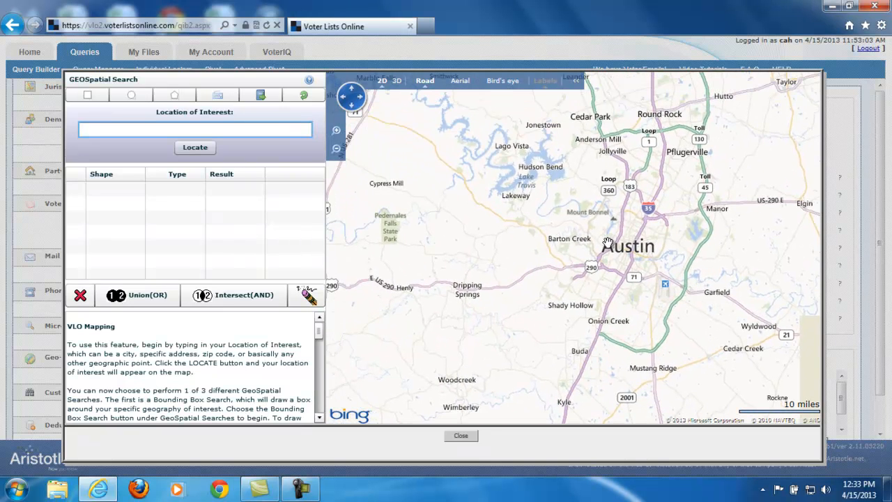
pyautogui.scroll(1, 621, 261)
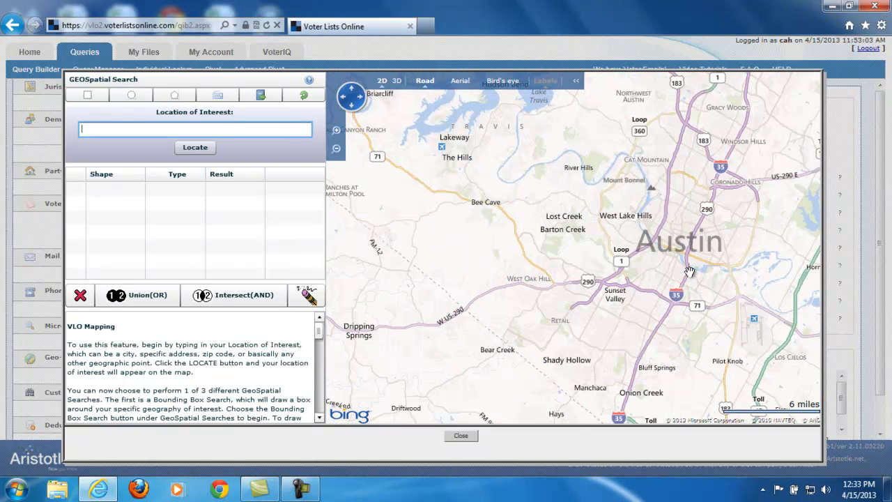
pyautogui.moveTo(688, 272); pyautogui.dragTo(559, 267)
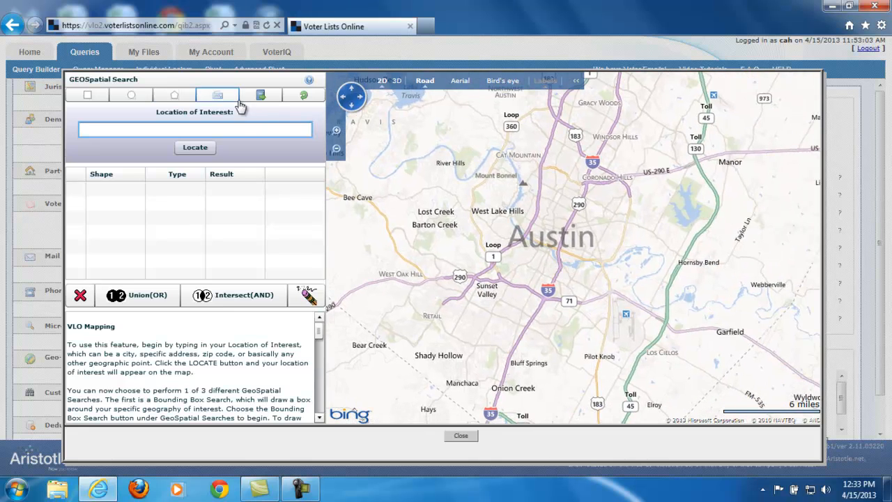
# Draw a circular search area with a radius of about 2 miles centred near the University of Texas at Austin.
pyautogui.scroll(1, 545, 238)
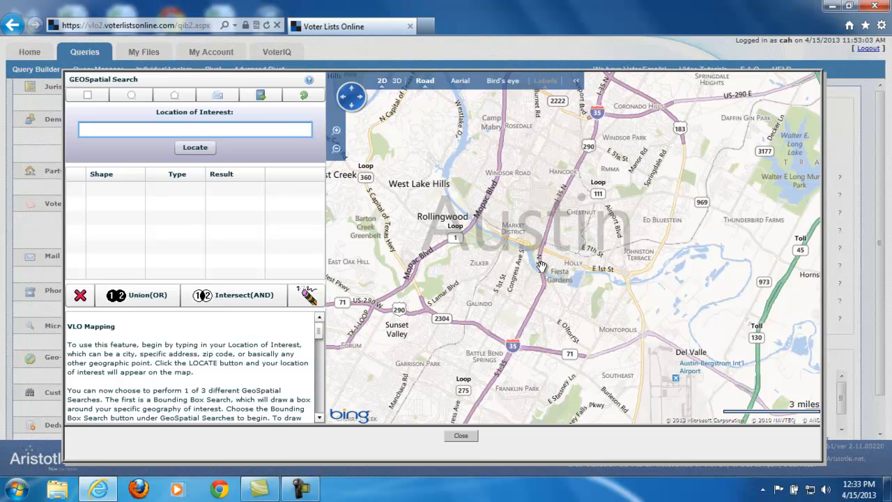
pyautogui.scroll(1, 542, 267)
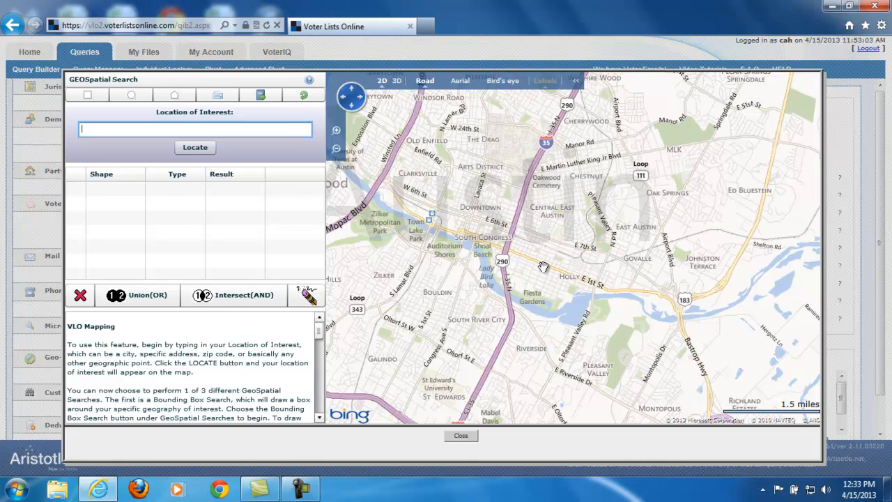
pyautogui.scroll(1, 542, 266)
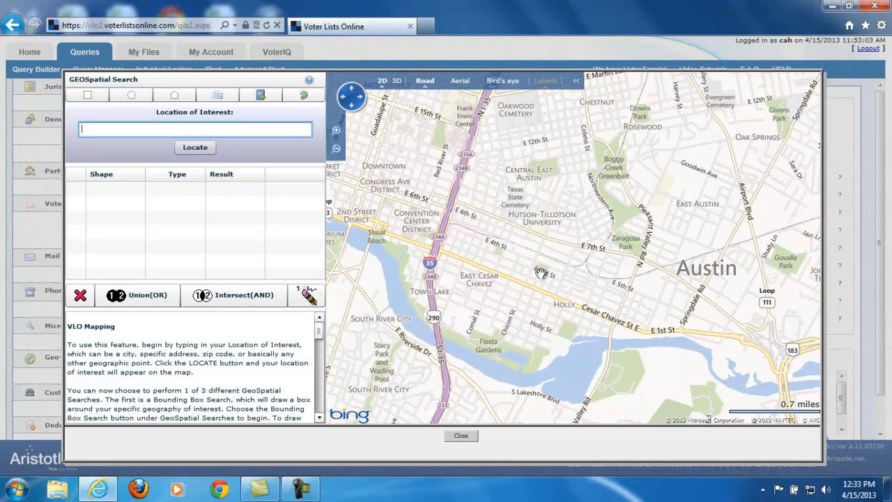
pyautogui.moveTo(477, 259); pyautogui.dragTo(664, 313)
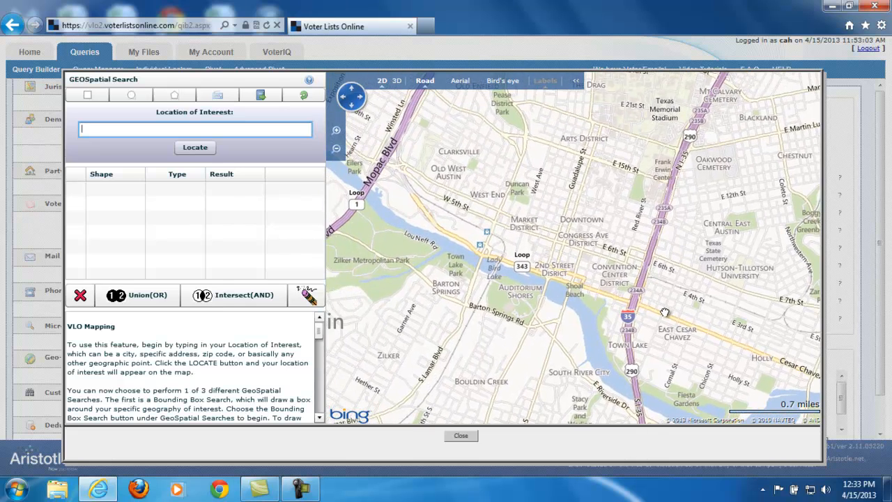
pyautogui.moveTo(665, 313); pyautogui.dragTo(617, 395)
pyautogui.moveTo(628, 203); pyautogui.dragTo(590, 269)
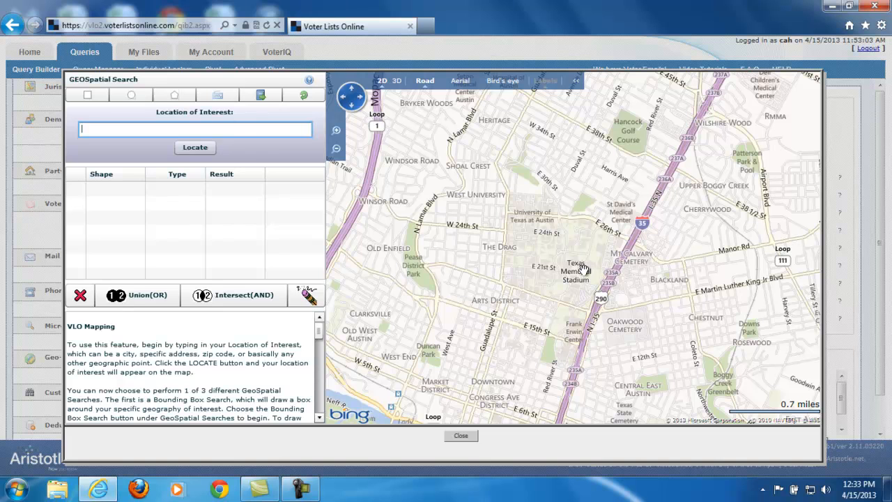
pyautogui.click(132, 102)
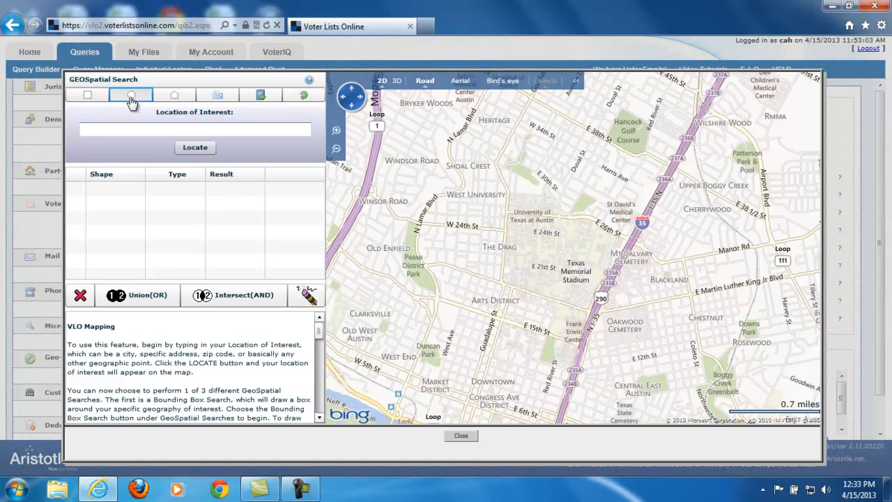
pyautogui.moveTo(551, 258); pyautogui.dragTo(669, 320)
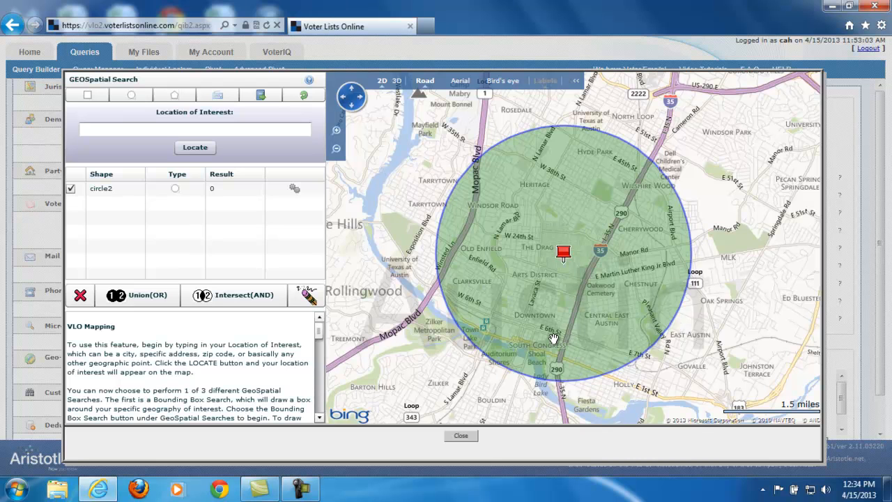
# Run the geospatial search on the drawn circle, apply Intersect(AND), and return to the query with the area included.
pyautogui.click(295, 189)
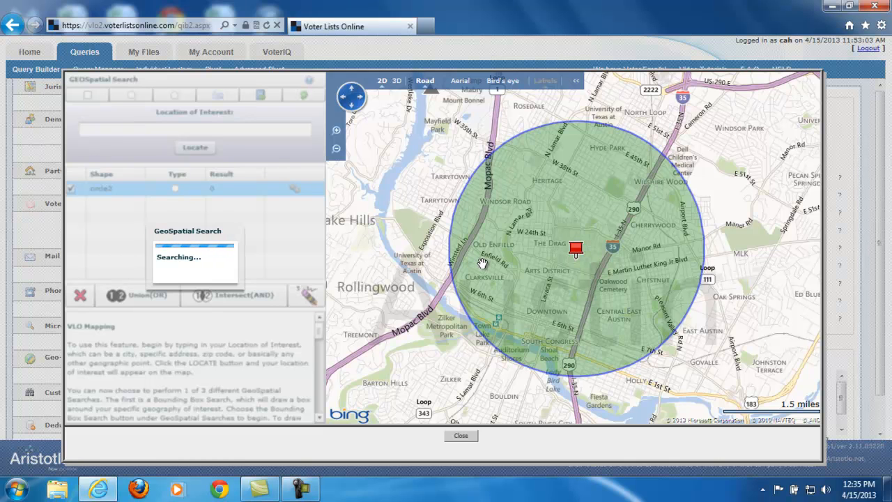
pyautogui.moveTo(577, 256)
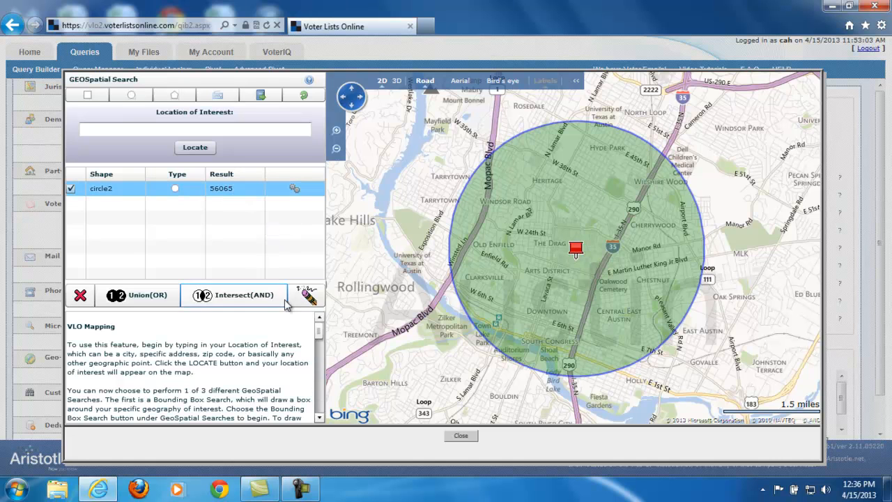
pyautogui.click(259, 303)
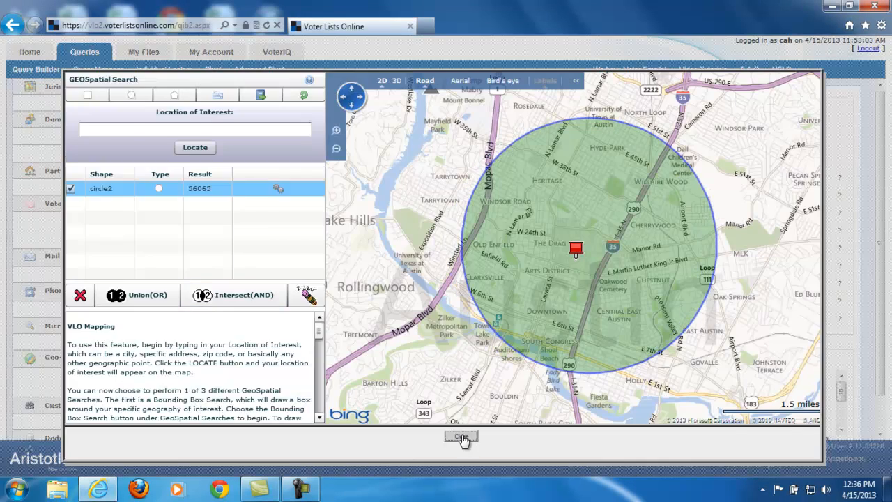
pyautogui.click(461, 437)
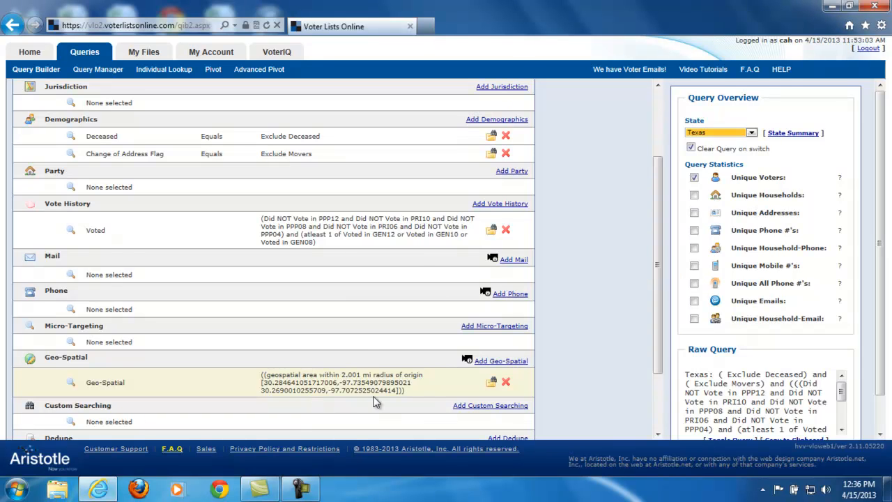
# Reopen the geospatial search, browse the library of Texas district and school district shapes, and close it without creating one.
pyautogui.click(500, 361)
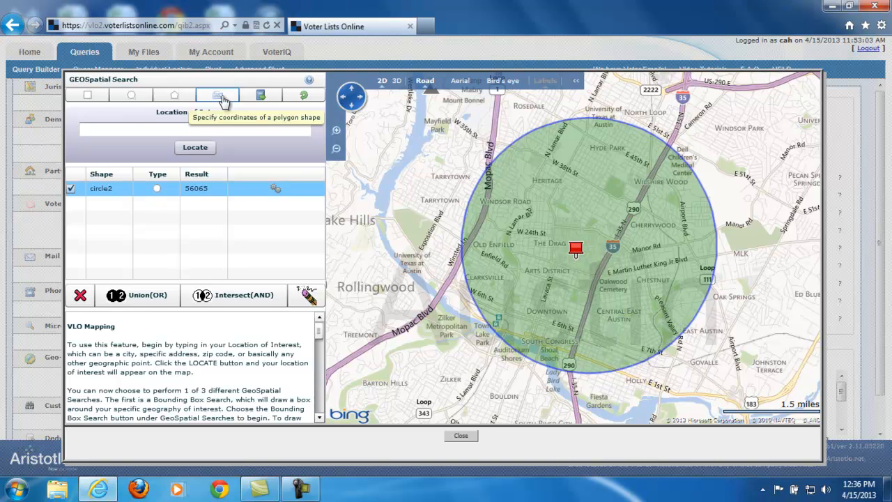
pyautogui.click(261, 96)
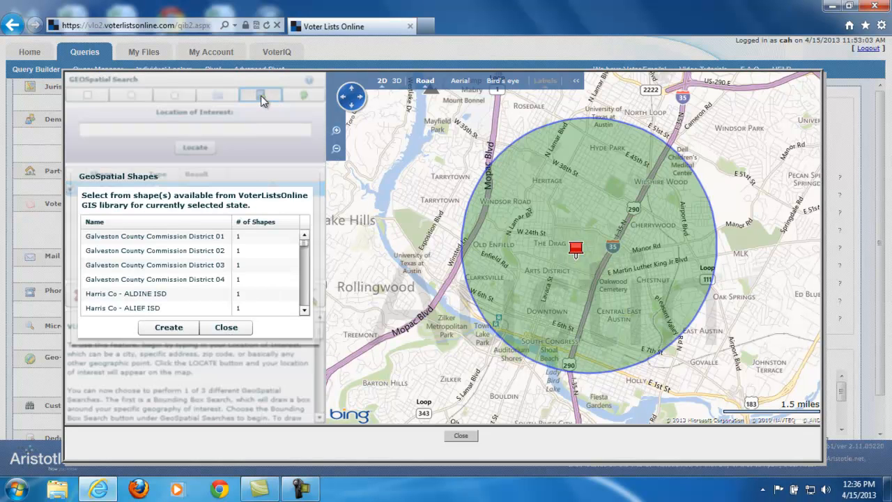
pyautogui.click(127, 267)
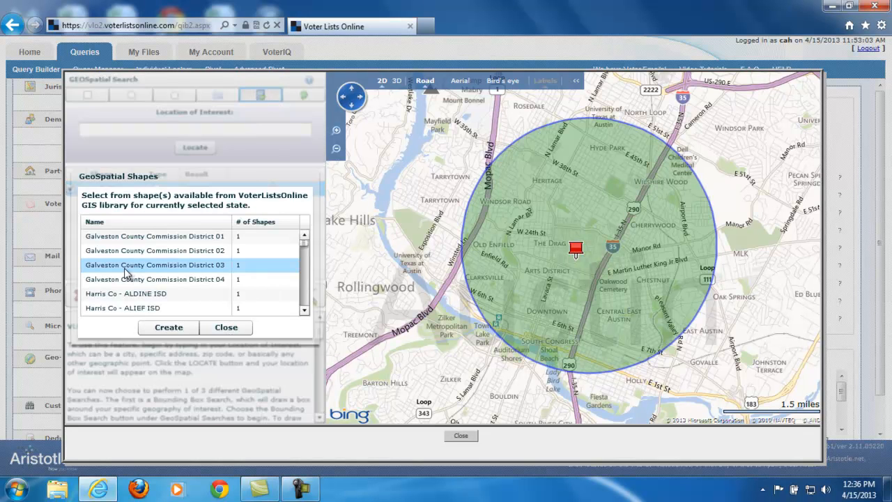
pyautogui.click(145, 279)
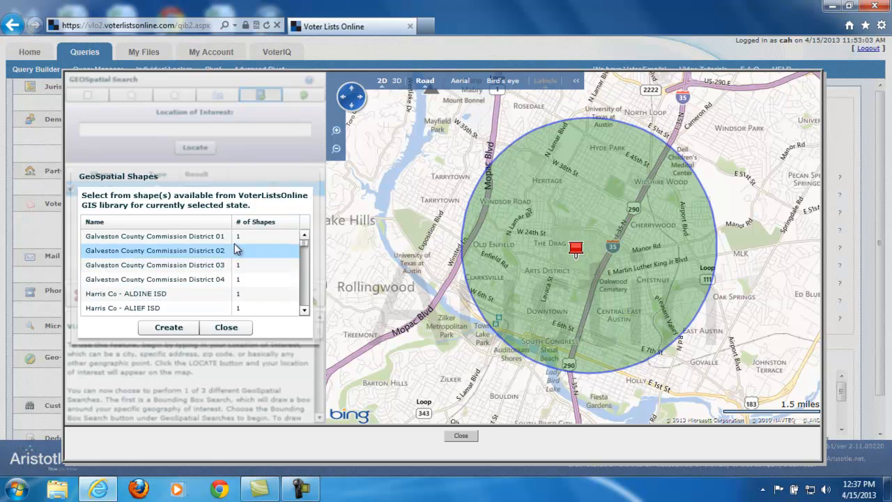
pyautogui.scroll(-8, 220, 282)
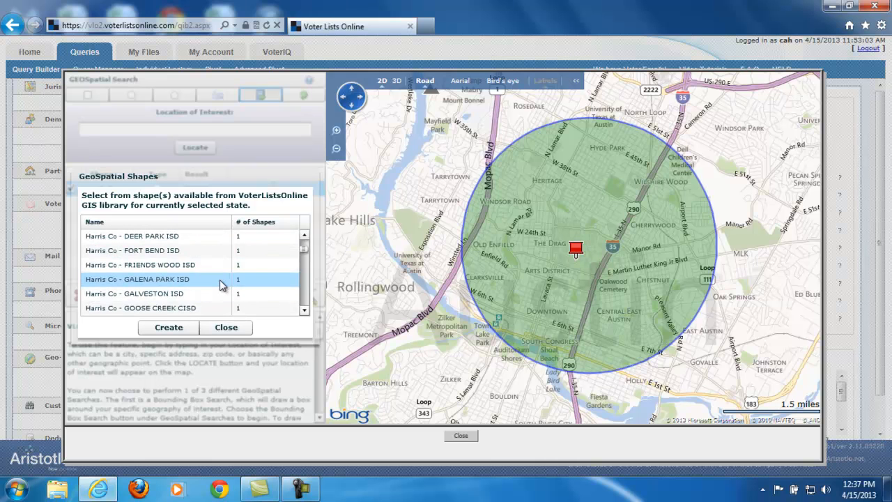
pyautogui.scroll(-2, 202, 282)
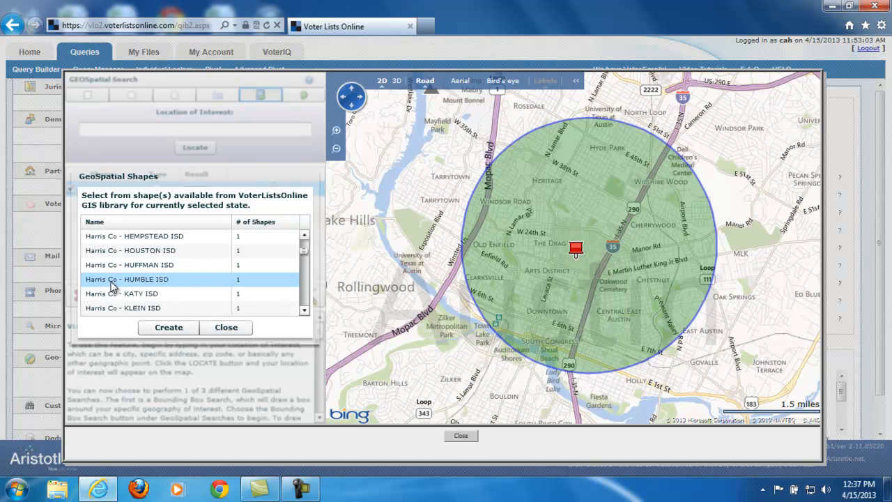
pyautogui.click(229, 329)
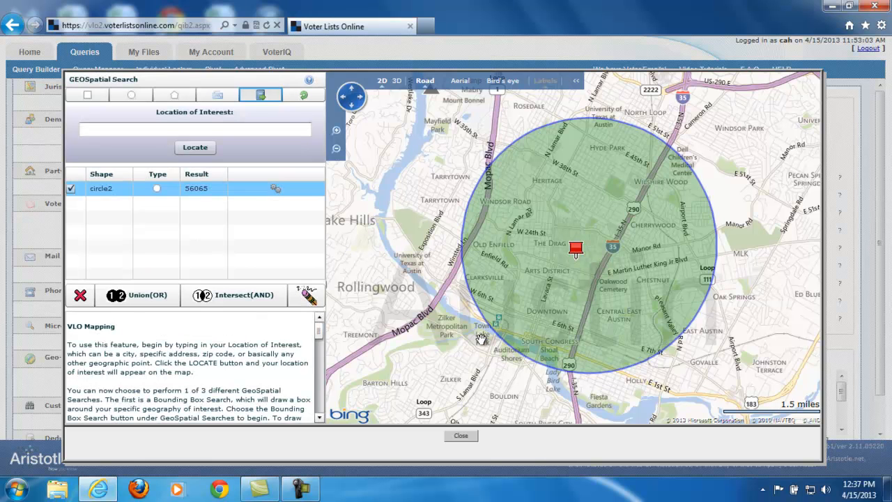
pyautogui.click(474, 439)
# Remove the geospatial criterion from the query and open the custom search form.
pyautogui.scroll(-3, 629, 345)
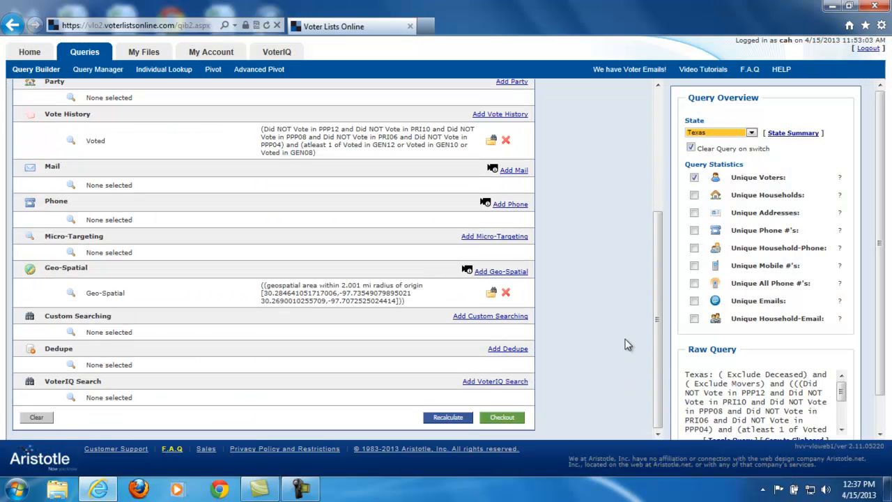
pyautogui.click(502, 317)
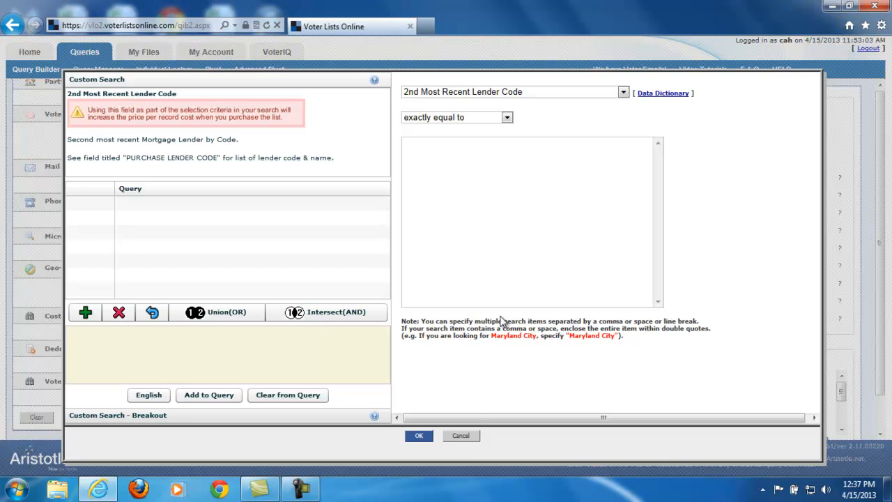
pyautogui.click(463, 436)
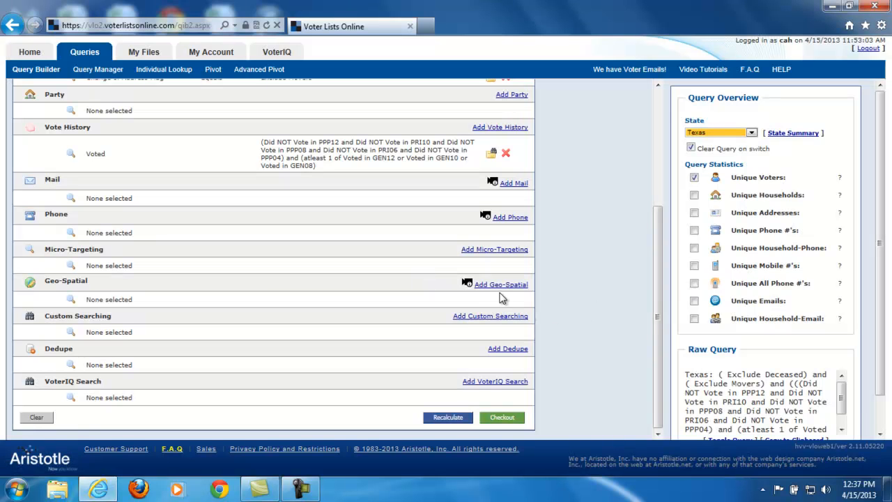
pyautogui.click(504, 317)
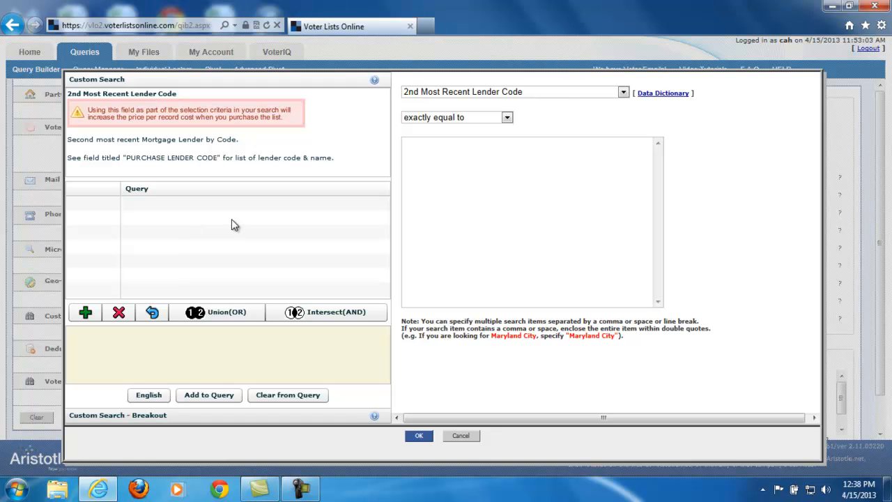
# Create a custom search clause for the Interest in NASCAR field exactly equal to y.
pyautogui.click(556, 89)
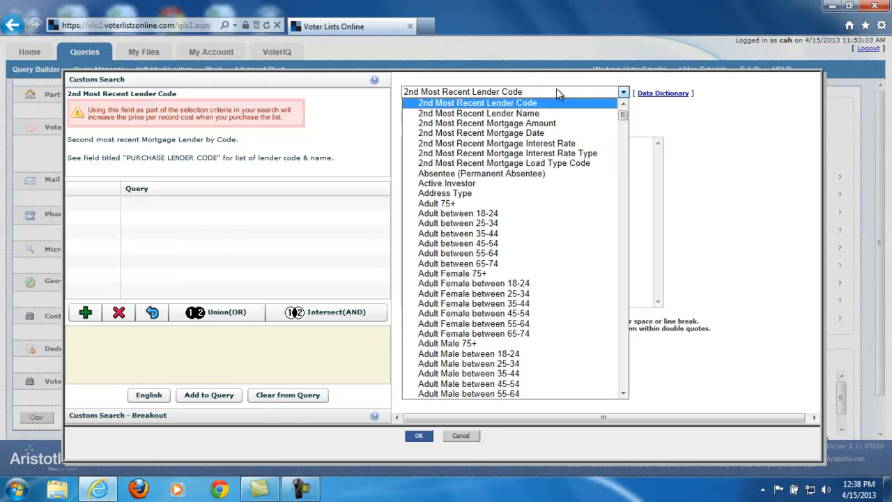
pyautogui.moveTo(623, 117); pyautogui.dragTo(647, 215)
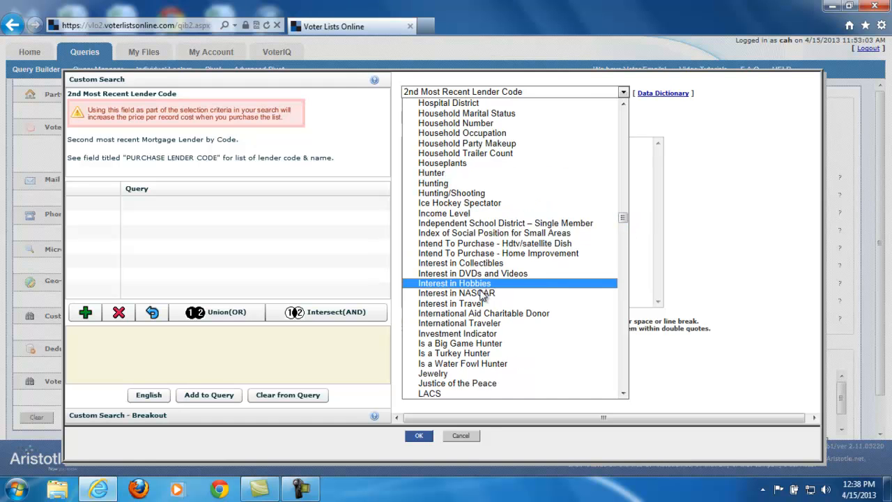
pyautogui.click(446, 293)
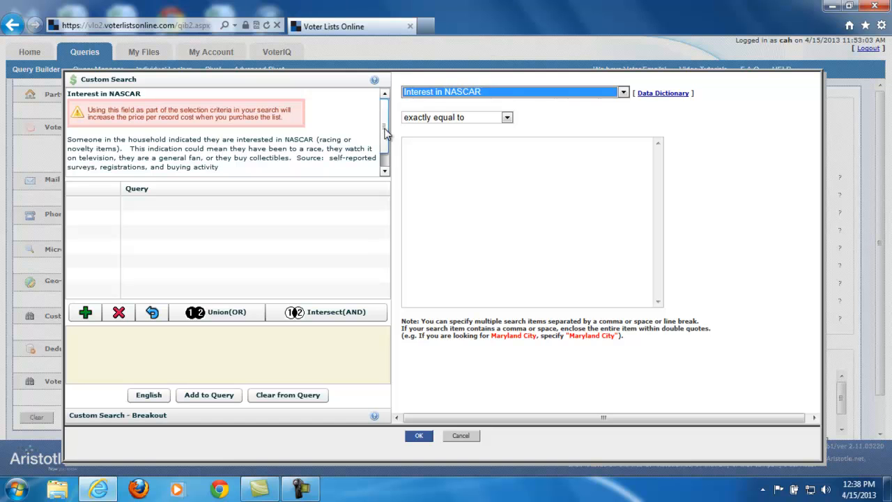
pyautogui.moveTo(386, 132); pyautogui.dragTo(387, 148)
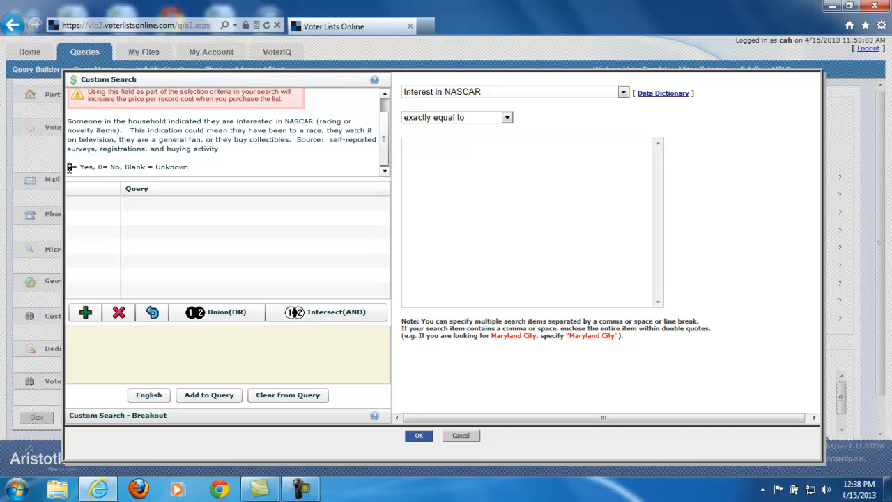
pyautogui.click(468, 179)
pyautogui.write('y')
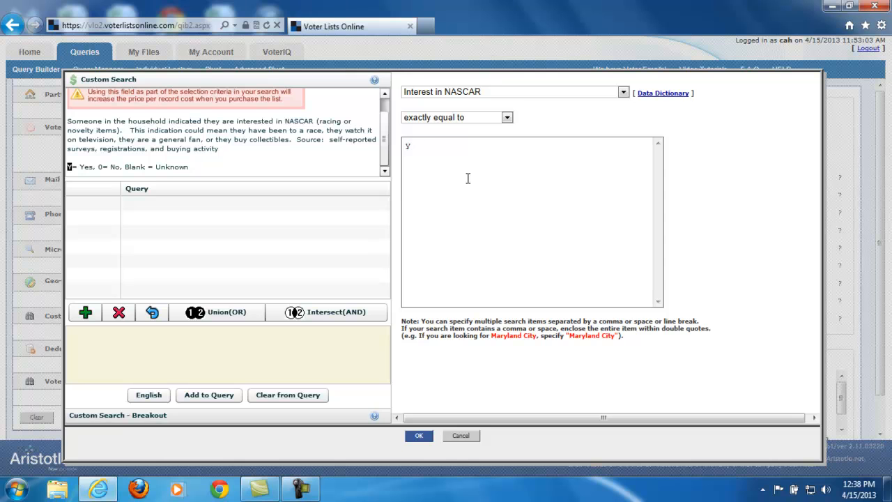
pyautogui.click(451, 118)
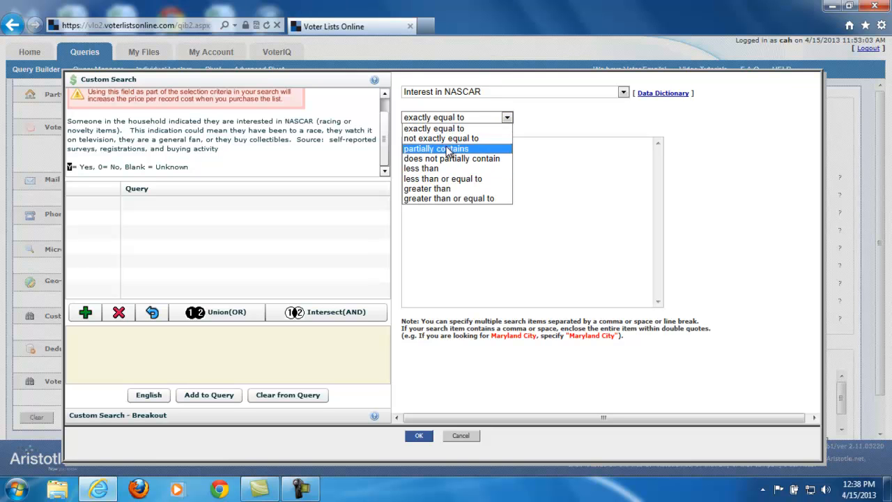
pyautogui.click(447, 126)
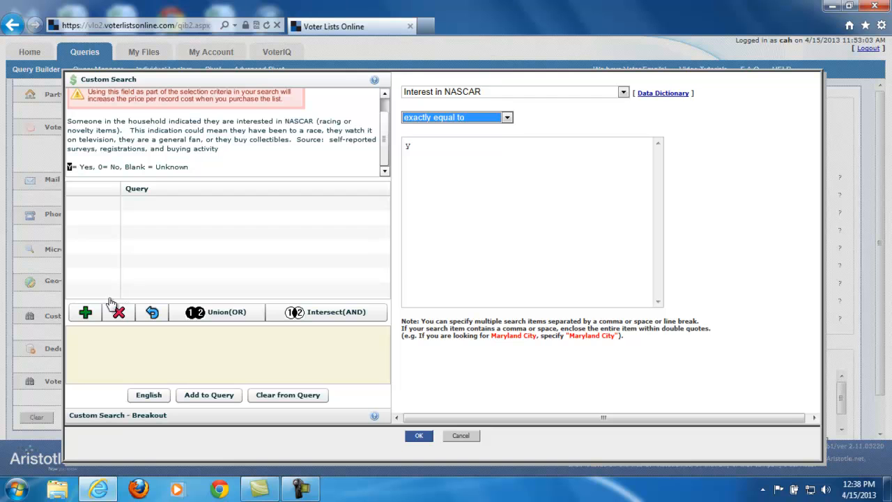
pyautogui.click(83, 313)
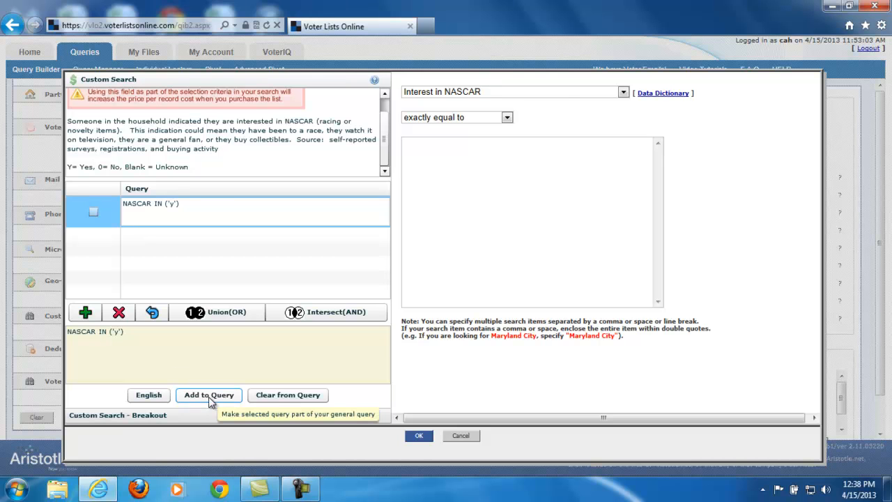
# Create a second custom search clause for the Hunter field exactly equal to Y.
pyautogui.click(494, 91)
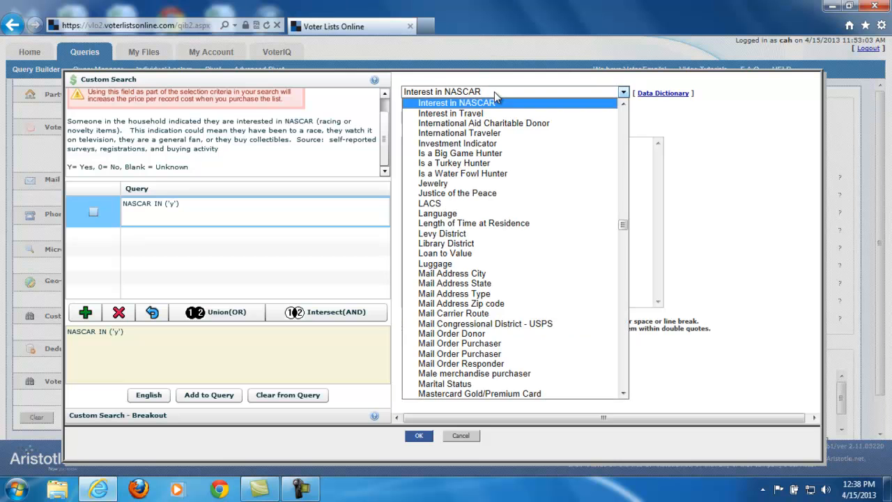
pyautogui.scroll(5, 496, 180)
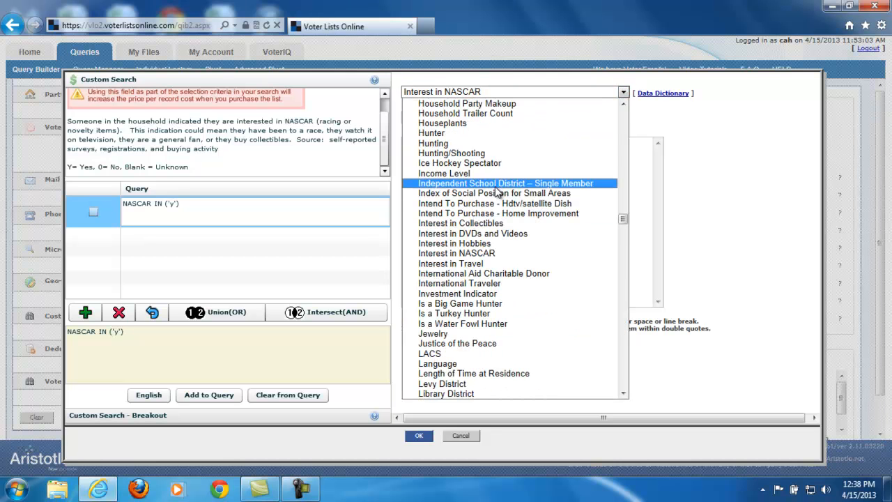
pyautogui.click(458, 133)
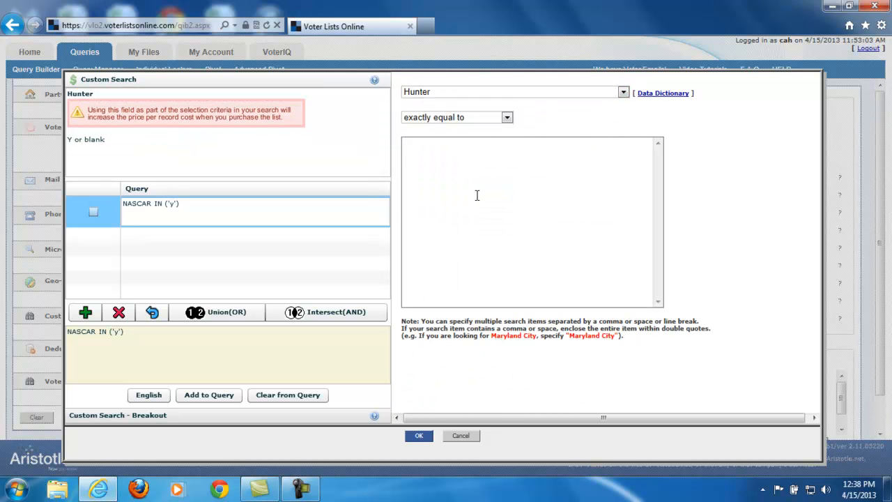
pyautogui.write('Y')
pyautogui.click(85, 313)
# Combine the NASCAR and Hunter clauses with Intersect(AND) and add the combined clause to the query.
pyautogui.click(93, 211)
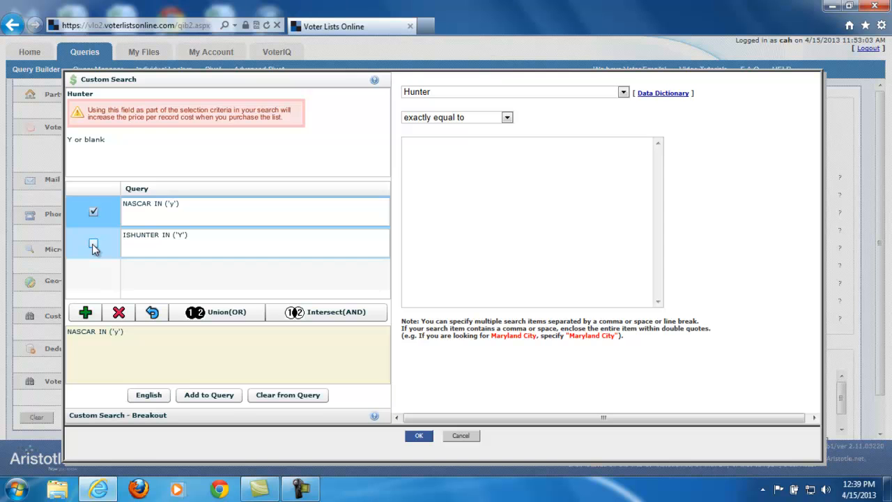
pyautogui.click(93, 245)
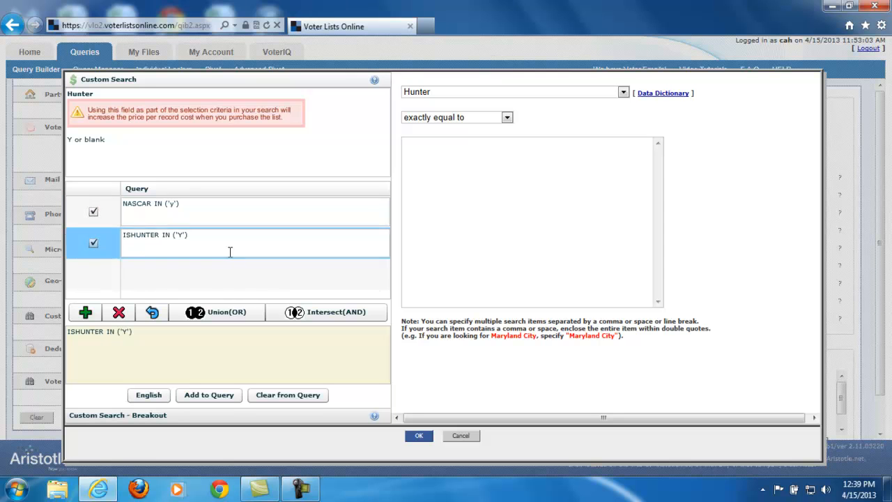
pyautogui.click(325, 314)
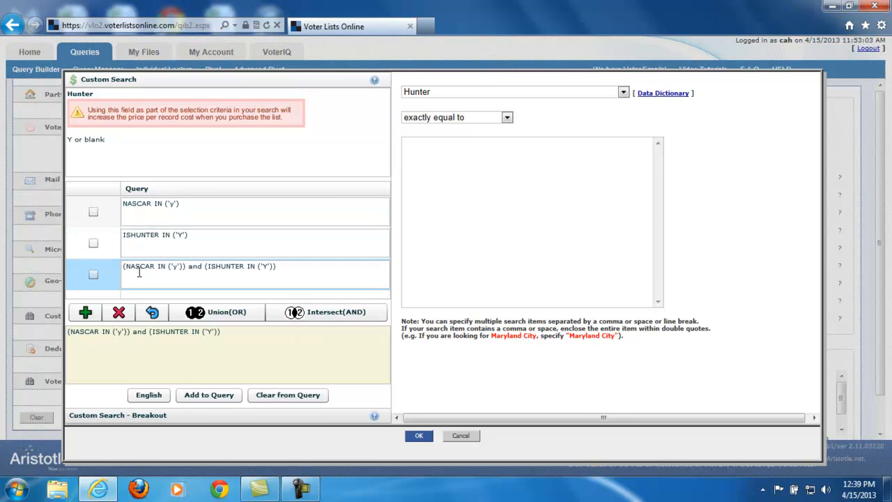
pyautogui.click(213, 396)
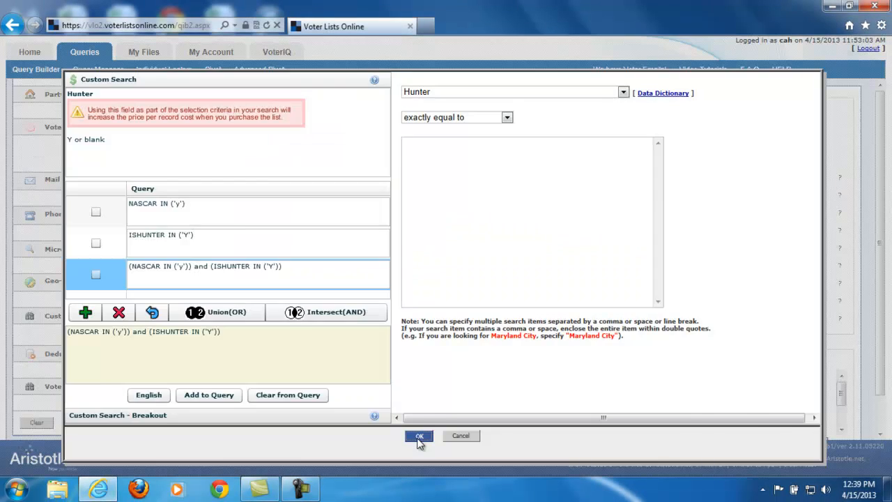
pyautogui.click(417, 436)
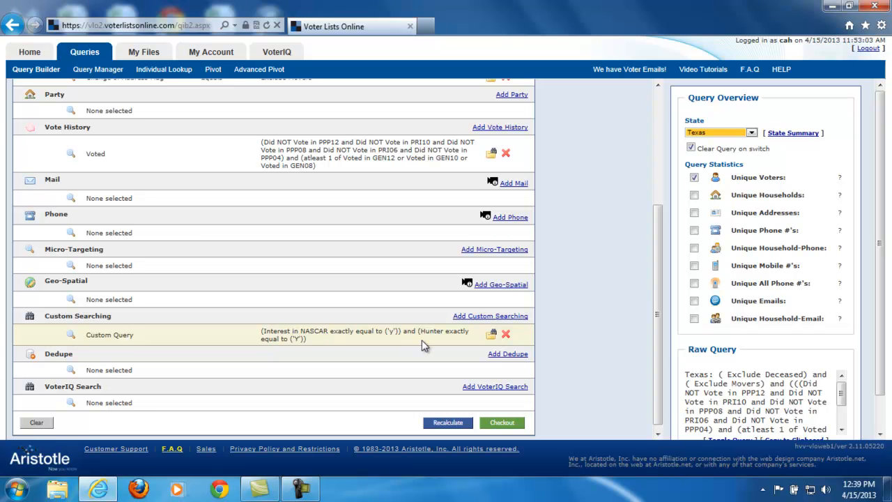
# Remove the custom query, reopen custom searching, and generate a breakout of the Contributor to Political Organizations field.
pyautogui.click(505, 335)
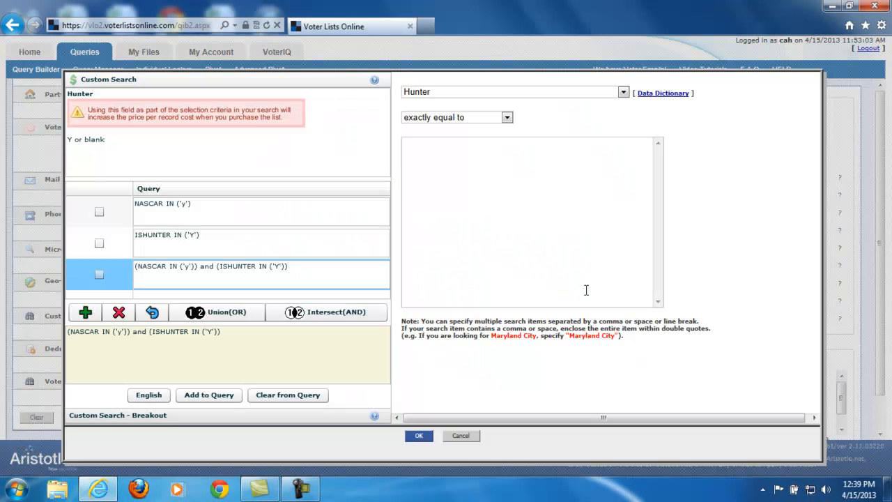
pyautogui.click(90, 416)
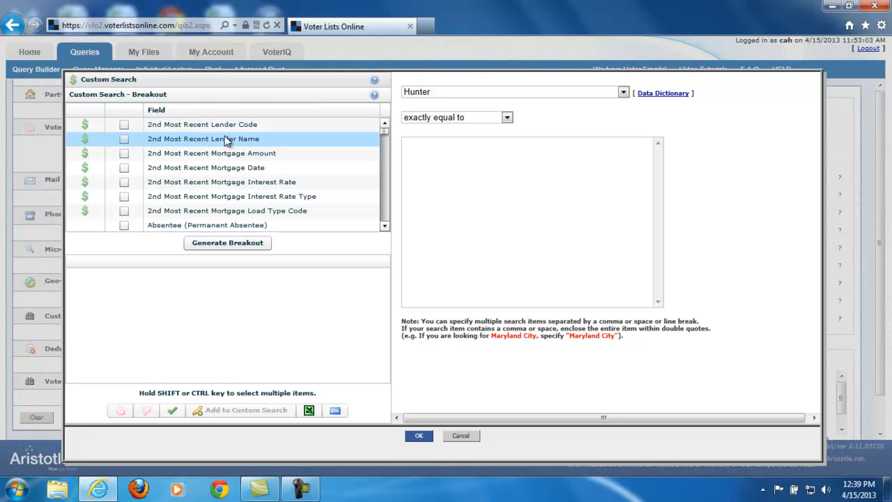
pyautogui.moveTo(387, 135)
pyautogui.mouseDown()
pyautogui.moveTo(384, 167)
pyautogui.moveTo(385, 122)
pyautogui.mouseUp()
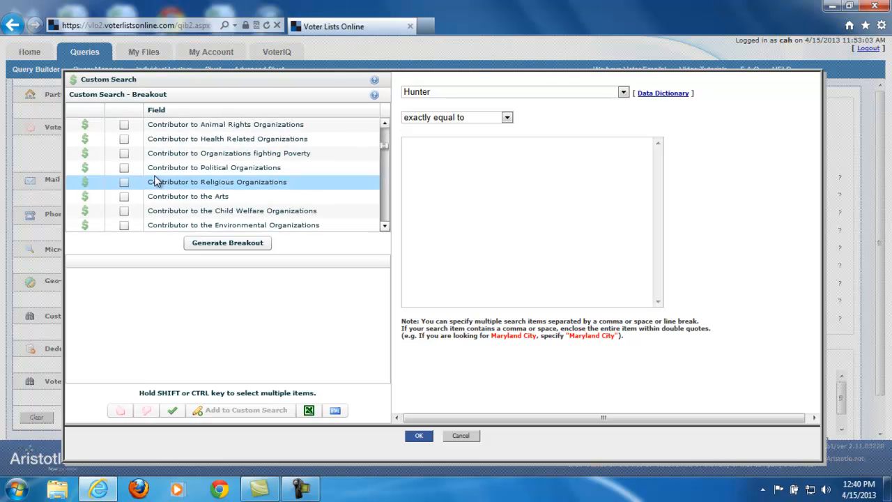
pyautogui.click(124, 168)
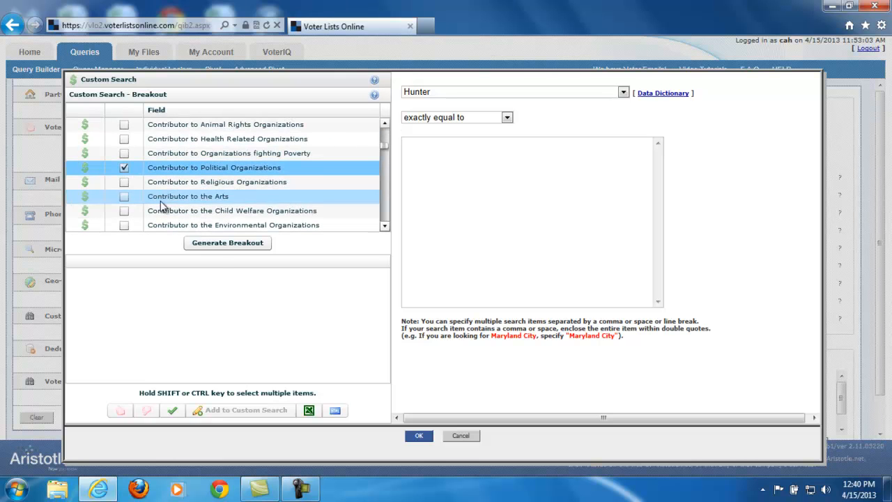
pyautogui.click(219, 244)
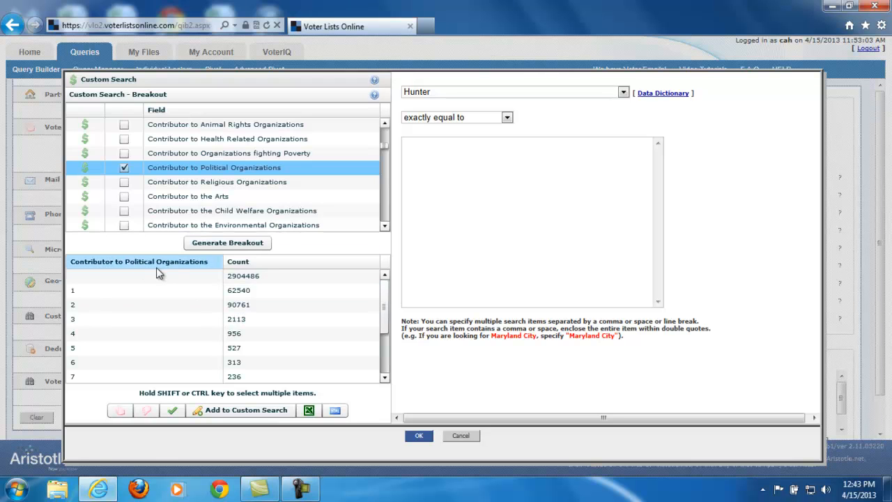
# Review the breakout values, select both R and 9, and send them to the custom search as a clause.
pyautogui.moveTo(384, 284); pyautogui.dragTo(391, 359)
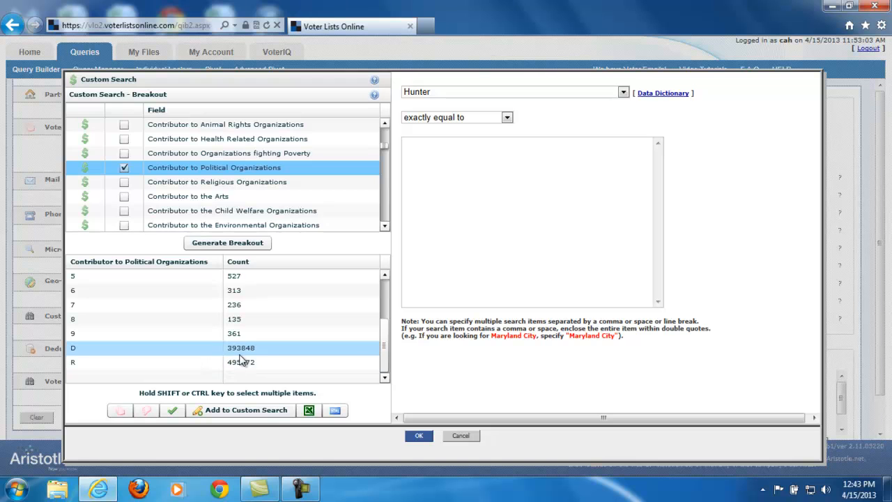
pyautogui.moveTo(385, 353); pyautogui.dragTo(386, 304)
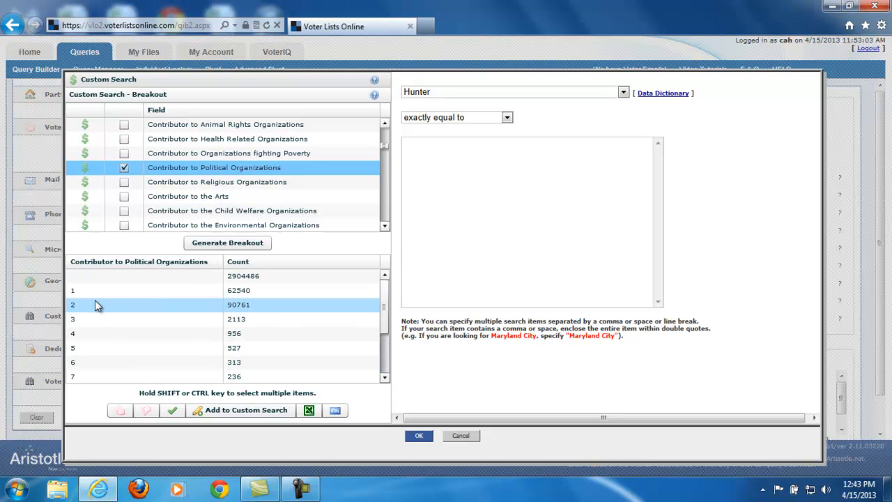
pyautogui.scroll(-3, 82, 298)
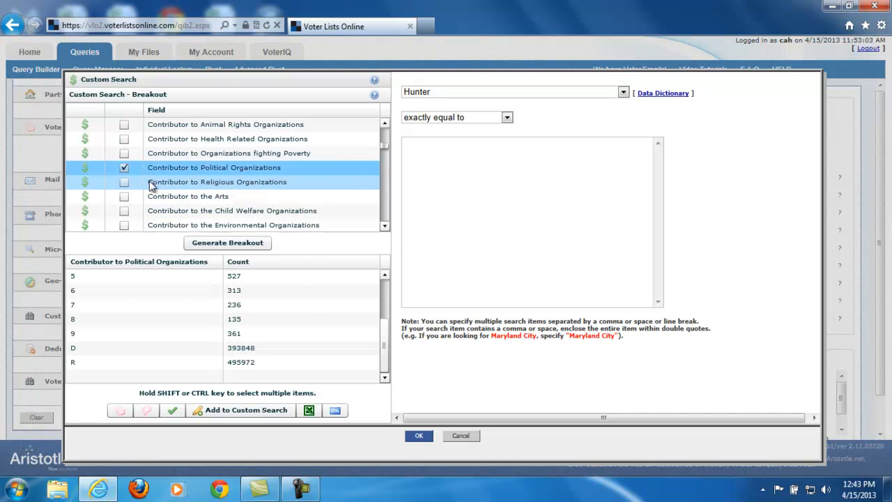
pyautogui.click(76, 362)
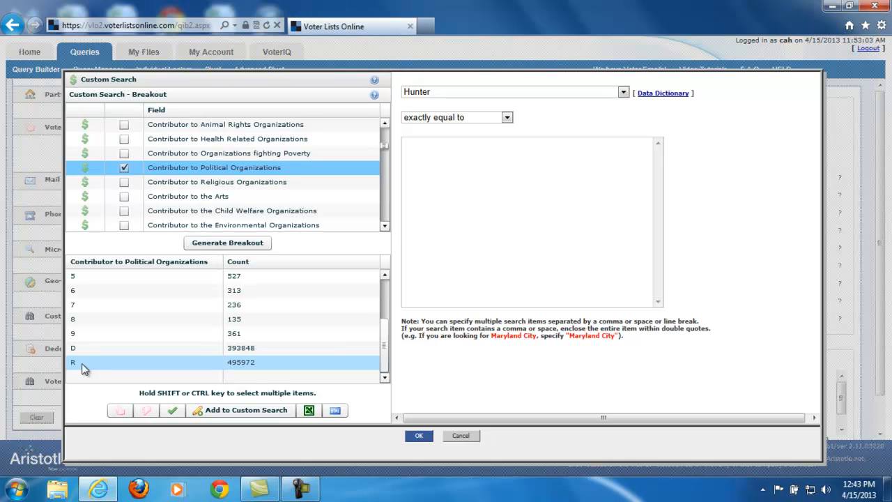
pyautogui.keyDown('ctrl'); pyautogui.click(85, 335); pyautogui.keyUp('ctrl')
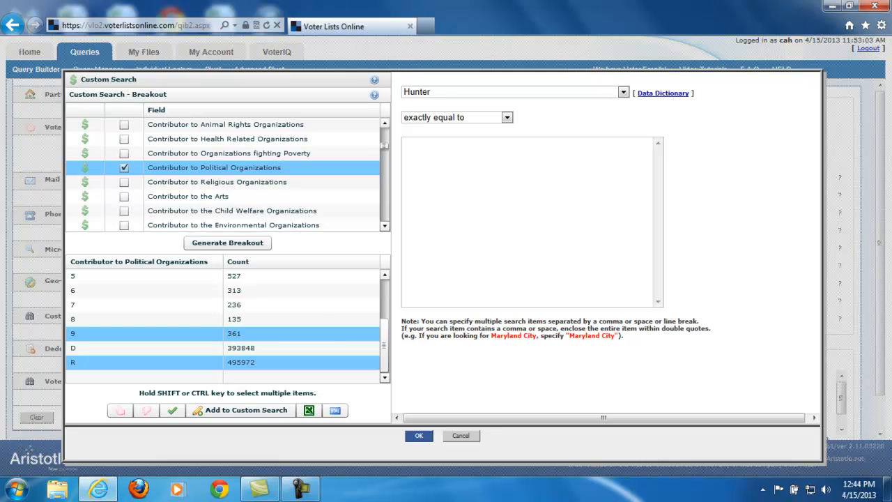
pyautogui.click(256, 411)
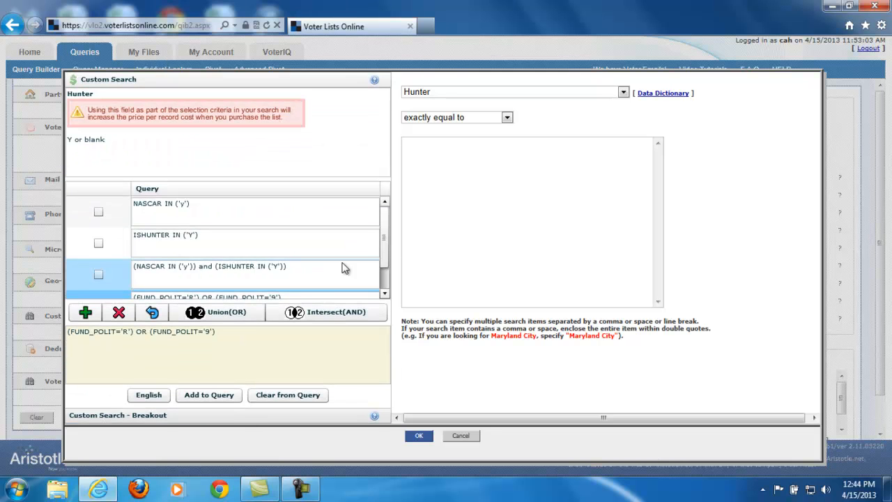
# Add the political contributor clause for R or 9 to the query and return to the query clauses.
pyautogui.moveTo(387, 241); pyautogui.dragTo(386, 263)
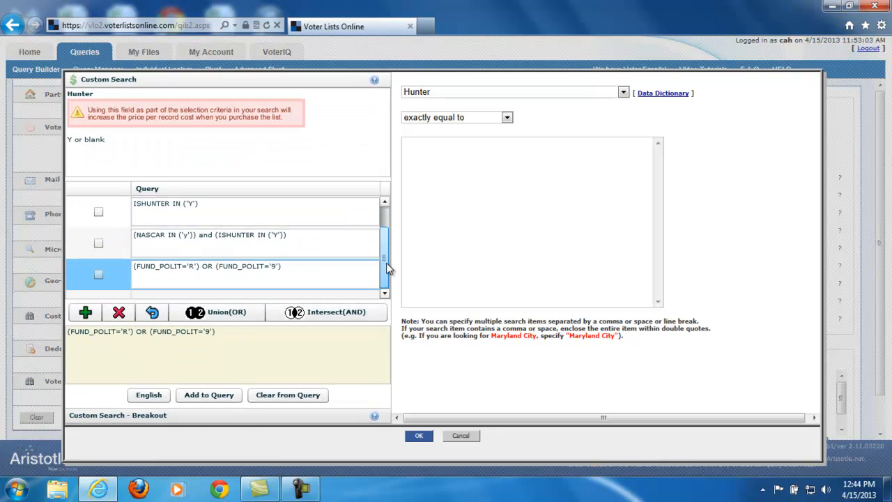
pyautogui.click(239, 273)
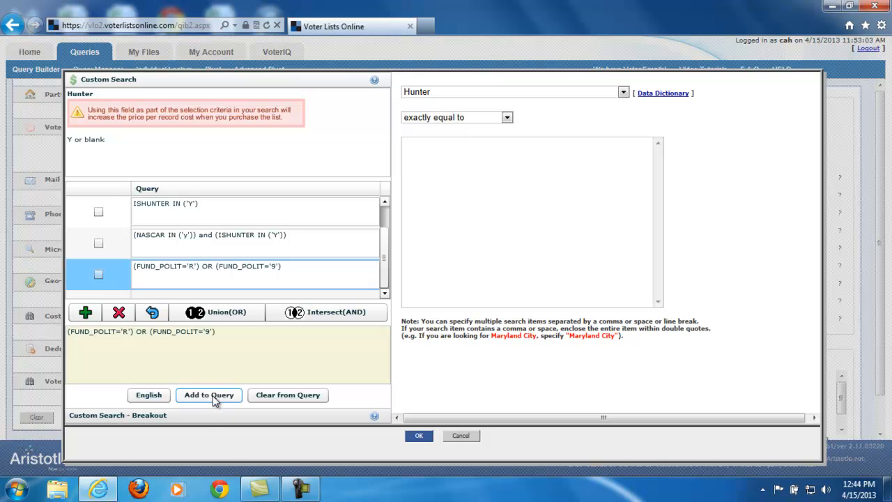
pyautogui.click(228, 397)
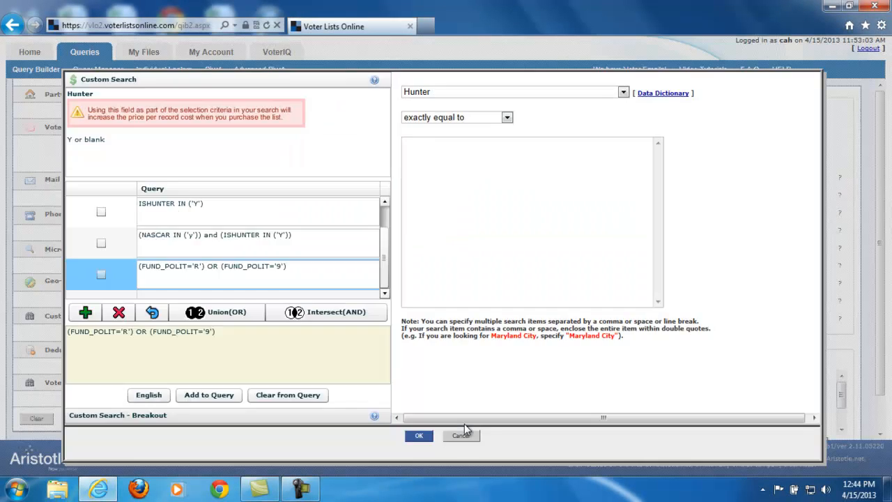
pyautogui.click(463, 435)
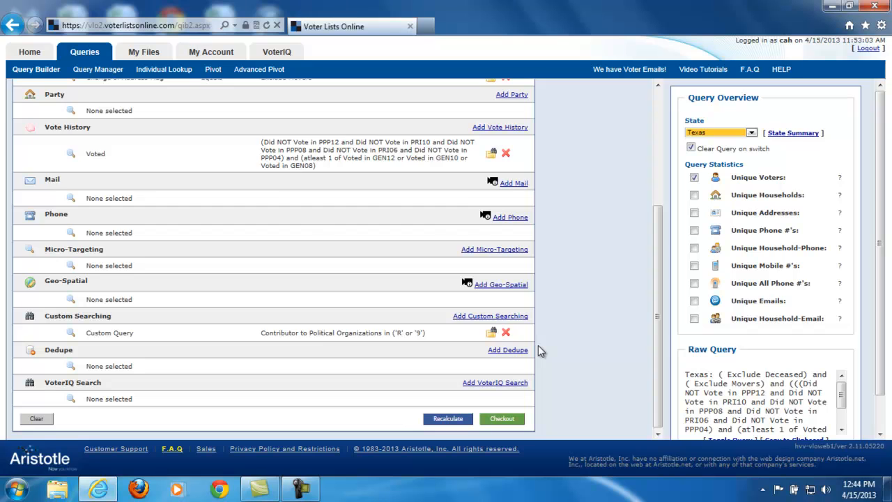
# Turn on the Unique Households and Unique Addresses statistics, and turn both off again.
pyautogui.scroll(3, 538, 344)
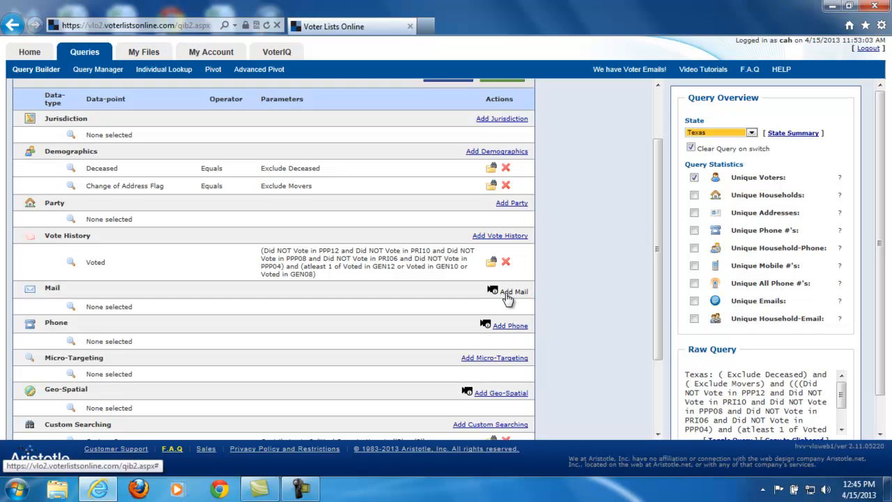
pyautogui.click(693, 196)
pyautogui.click(694, 212)
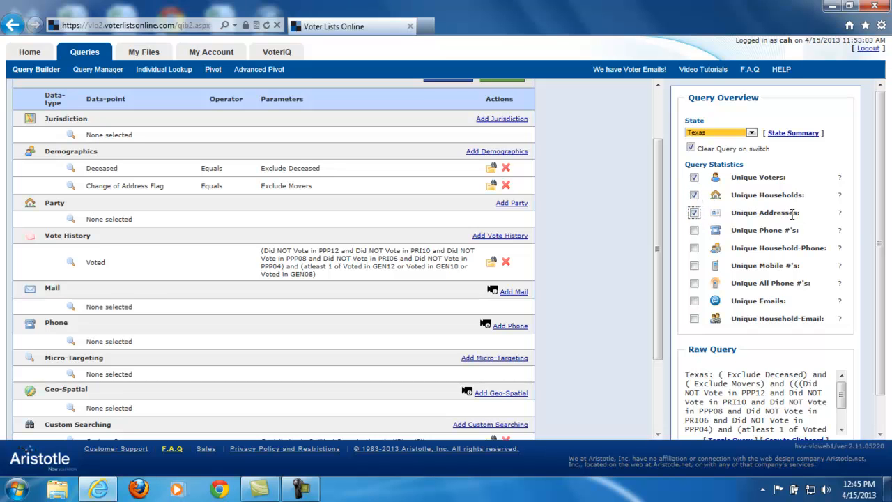
pyautogui.moveTo(759, 195); pyautogui.dragTo(803, 195)
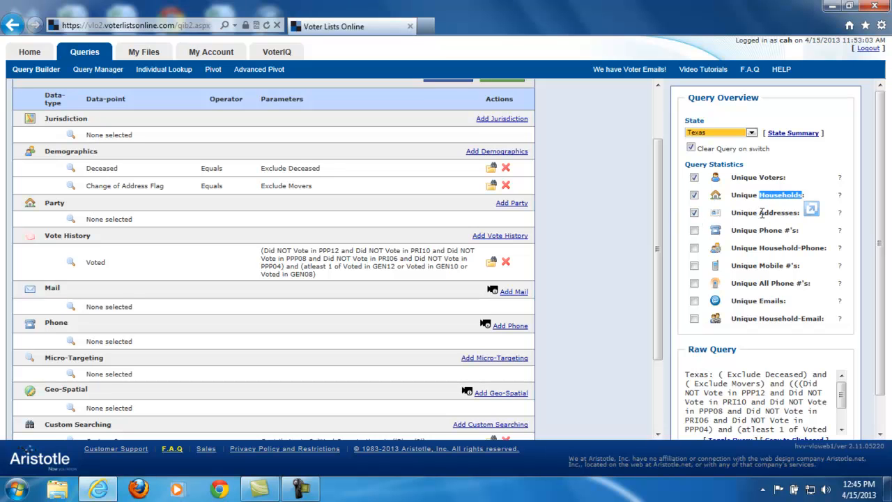
pyautogui.click(694, 213)
pyautogui.click(694, 195)
# Include Unique Phone #'s in the query statistics, leaving Unique Household-Phone out.
pyautogui.click(693, 230)
pyautogui.click(694, 248)
pyautogui.click(695, 249)
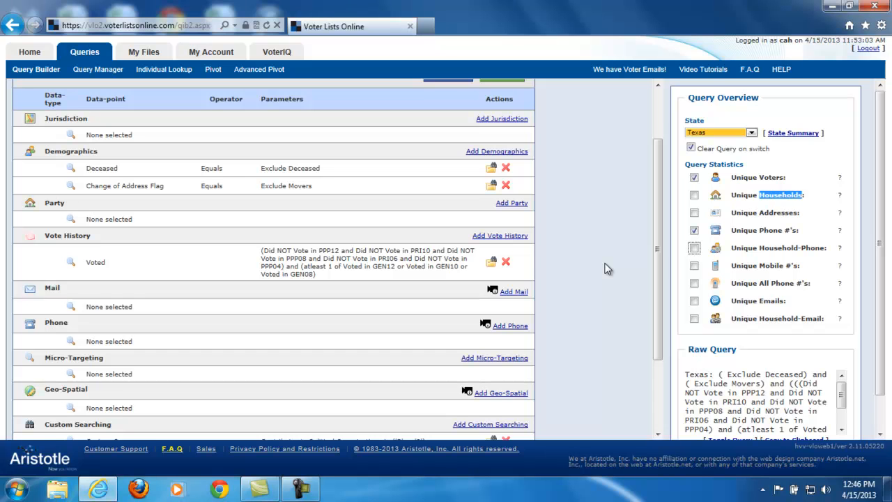
pyautogui.scroll(2, 606, 269)
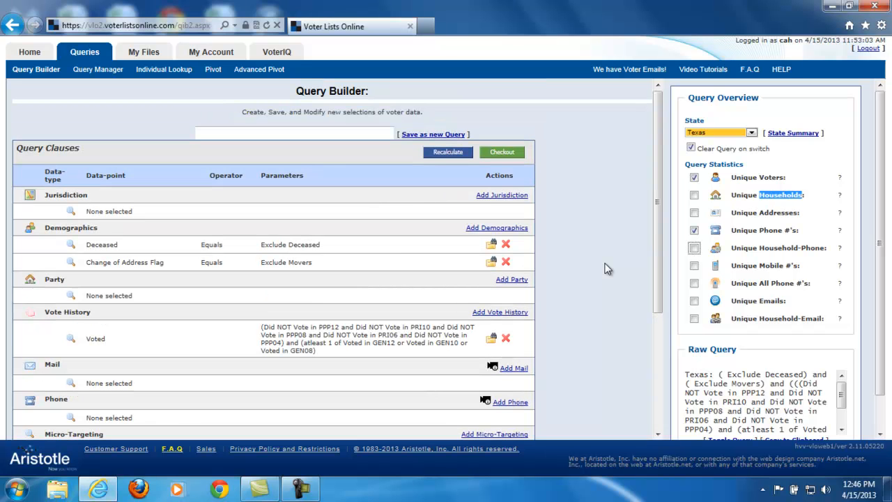
# Add a jurisdiction clause limiting the query to Galveston County.
pyautogui.click(305, 134)
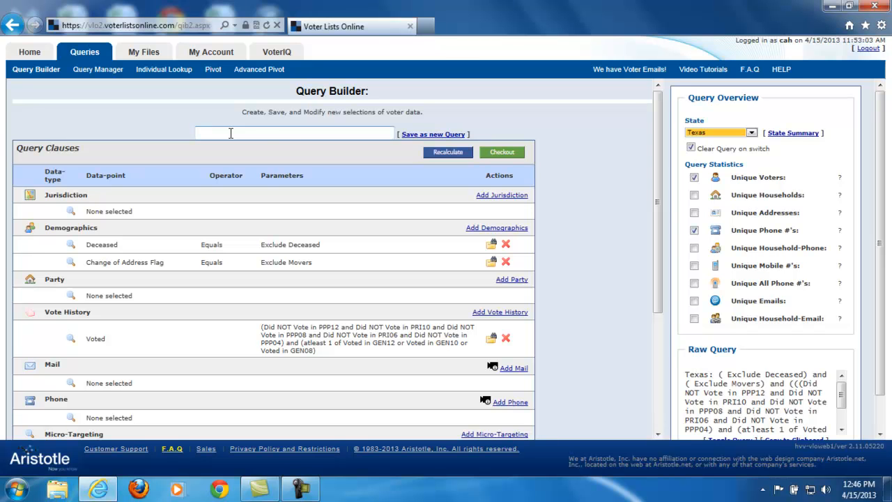
pyautogui.click(503, 195)
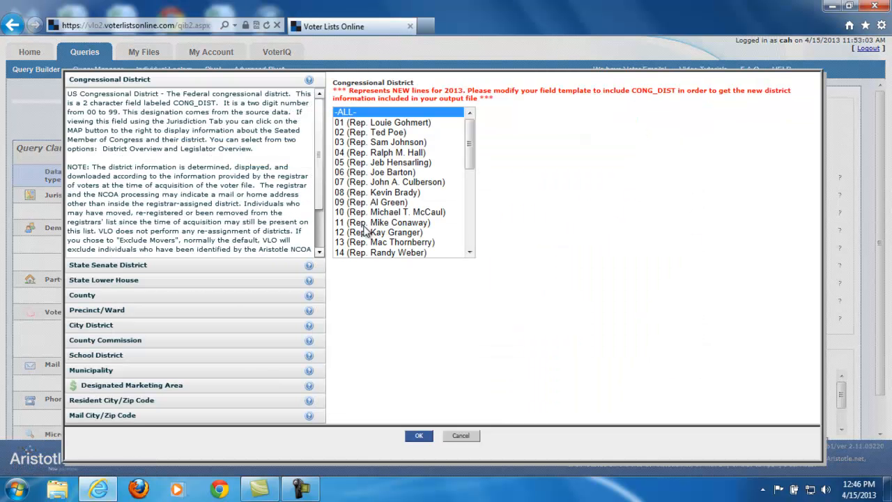
pyautogui.click(89, 294)
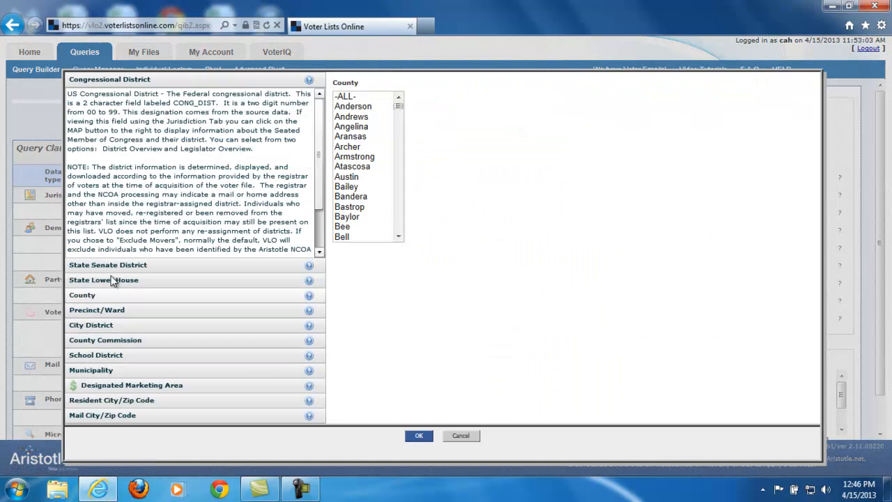
pyautogui.click(399, 141)
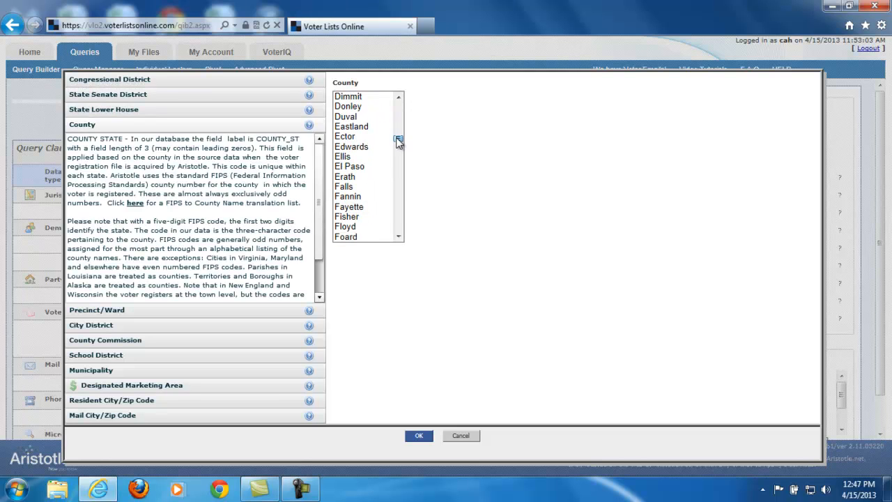
pyautogui.moveTo(398, 140); pyautogui.dragTo(398, 144)
pyautogui.click(371, 179)
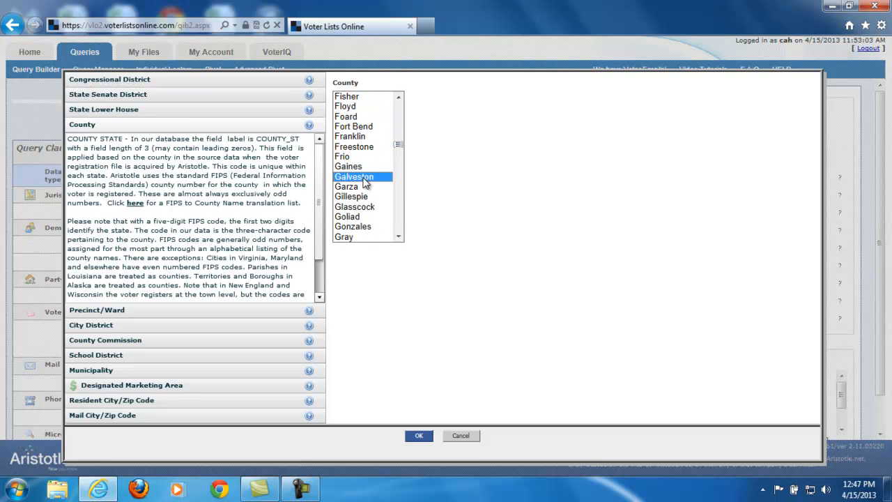
pyautogui.click(421, 437)
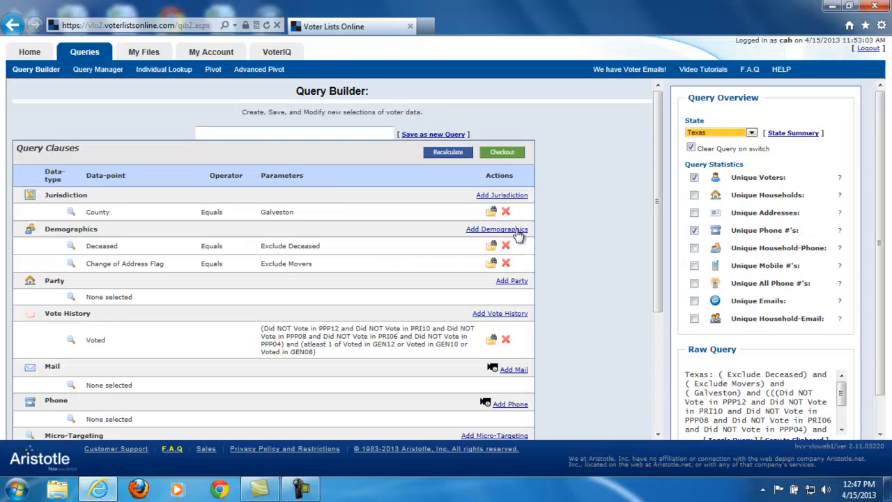
# Set the demographic age criteria to indicators 55-64, 65-74 and 75+, with an age range of 55 to 99.
pyautogui.click(516, 231)
pyautogui.click(344, 183)
pyautogui.click(352, 203)
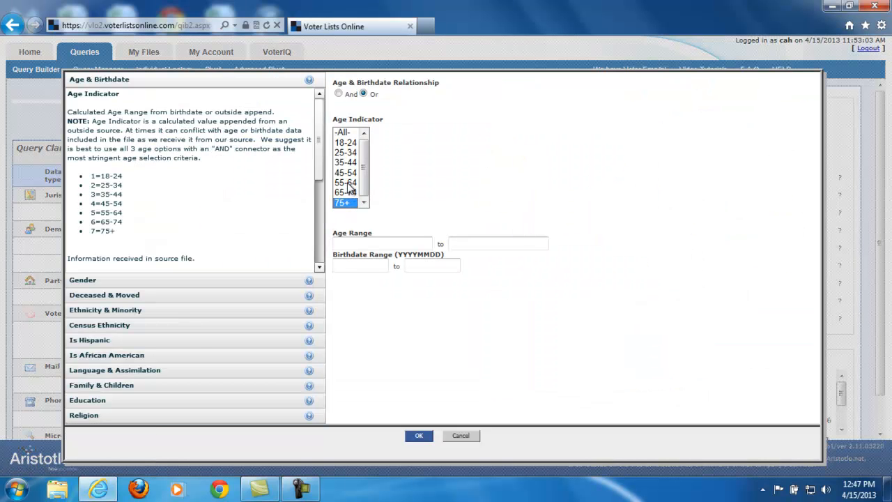
pyautogui.keyDown('shift'); pyautogui.click(346, 183); pyautogui.keyUp('shift')
pyautogui.click(355, 244)
pyautogui.write('55')
pyautogui.click(462, 243)
pyautogui.write('99')
pyautogui.click(605, 329)
# Set the gender code to Male and apply the demographic criteria to the query.
pyautogui.click(122, 280)
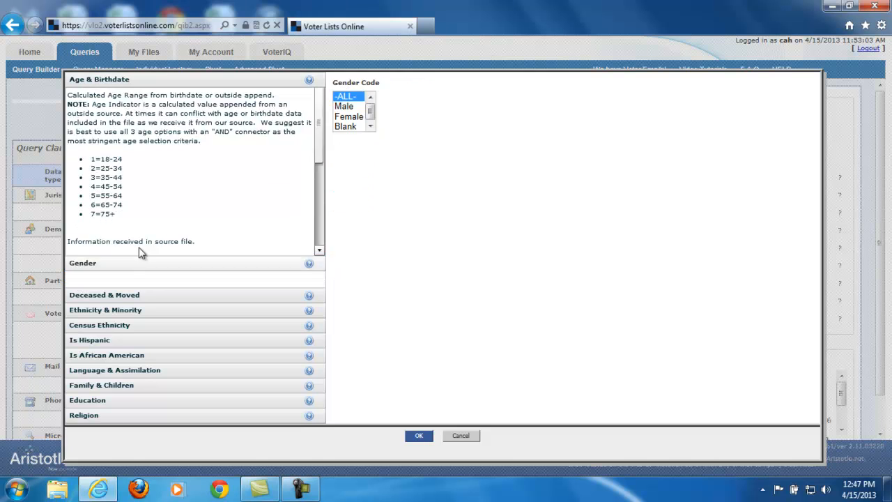
pyautogui.click(345, 109)
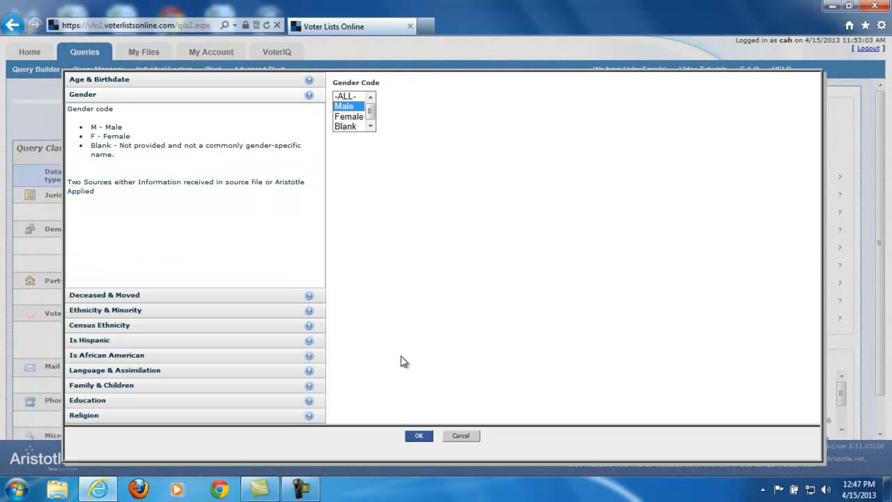
pyautogui.click(416, 436)
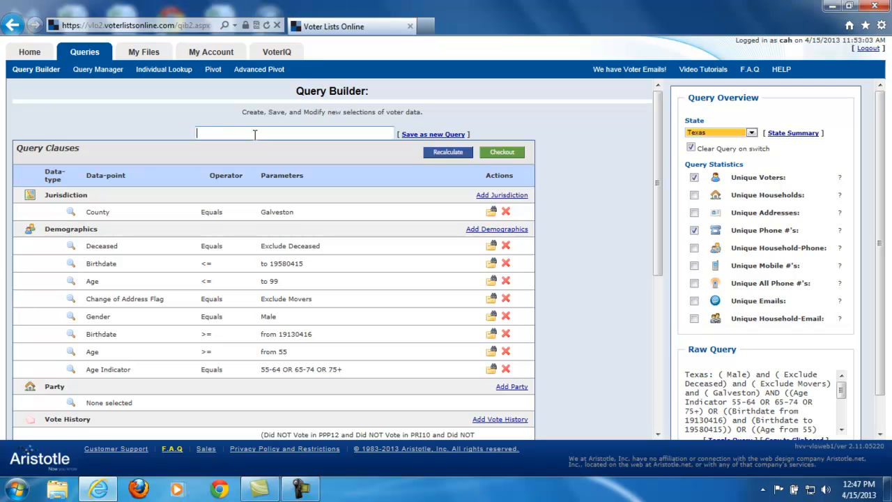
# Name the query "Galveston 55 Plus Male" and save it as a new query.
pyautogui.write('Galveston 55 Plus Male')
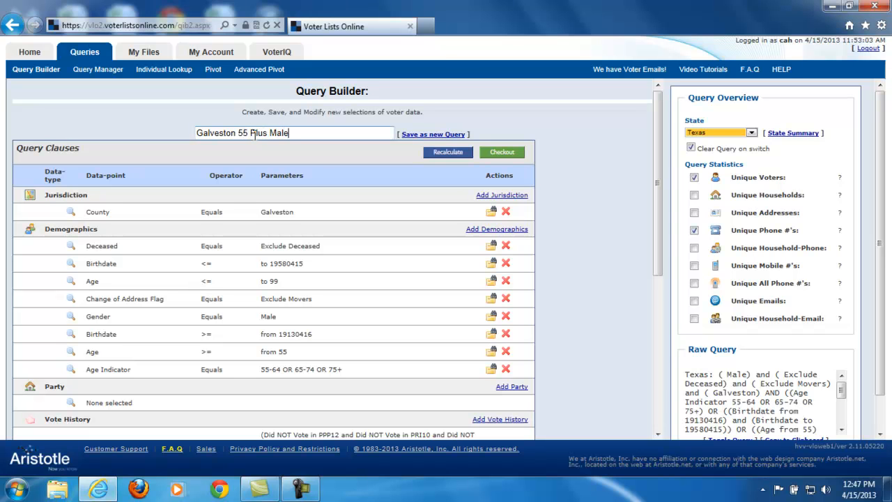
pyautogui.click(433, 134)
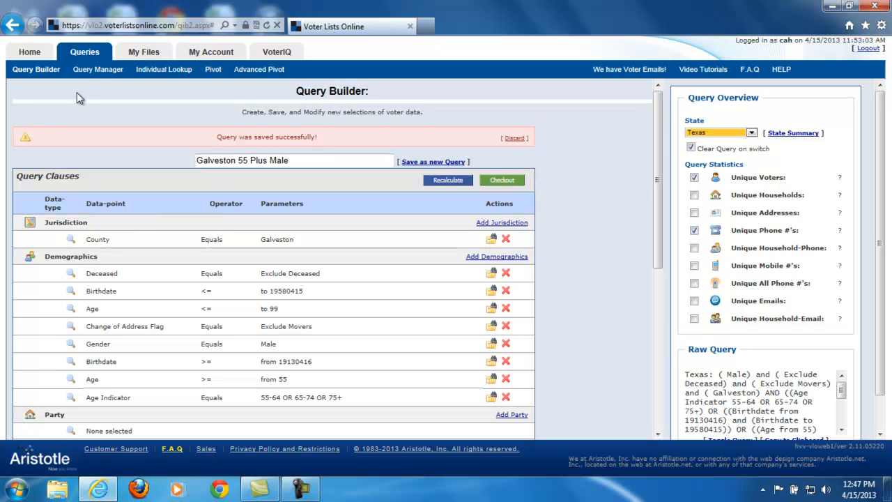
# Load the saved Galveston 55 Plus Male query from the Query Manager back into the Query Builder.
pyautogui.click(85, 70)
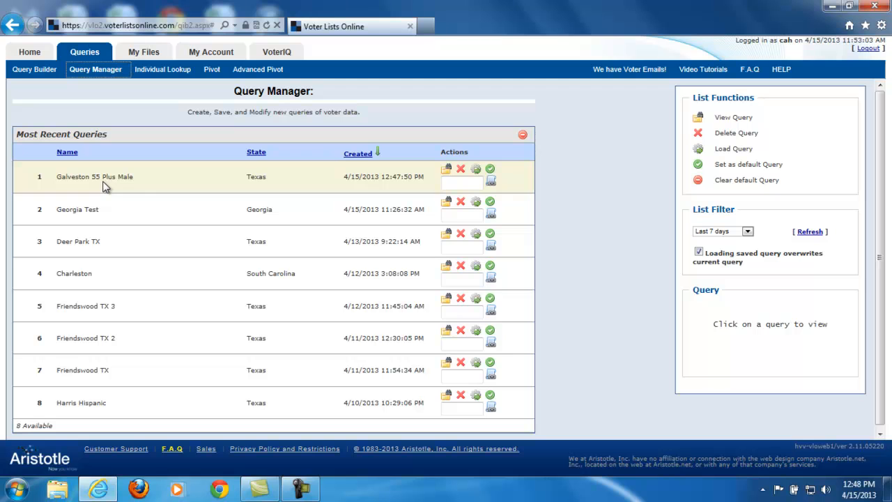
pyautogui.click(477, 172)
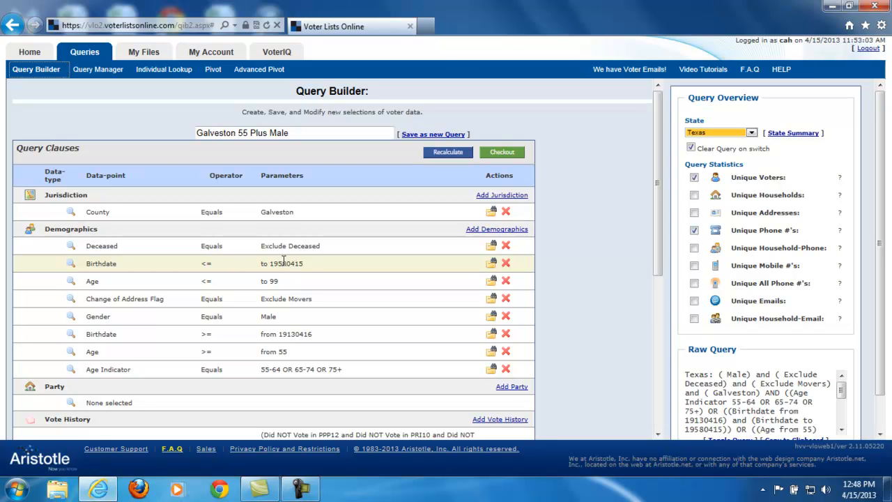
pyautogui.moveTo(289, 263); pyautogui.dragTo(311, 263)
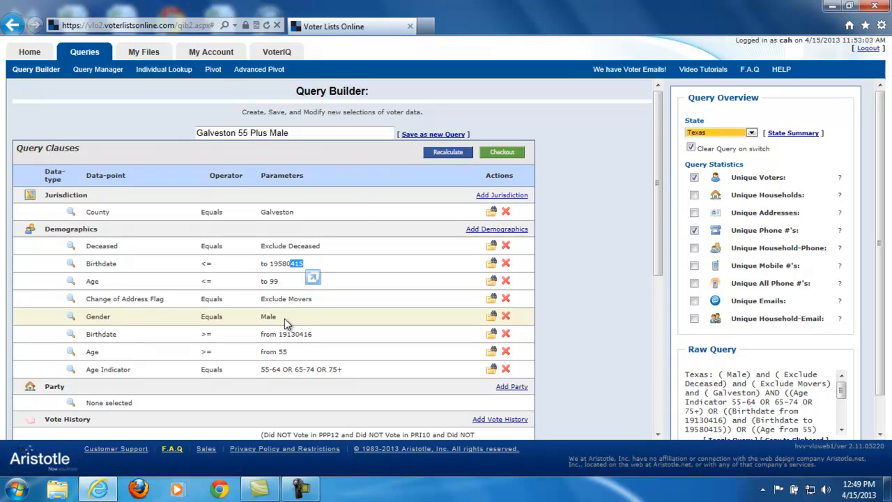
# Examine the row fields and count types offered by the Pivot tool.
pyautogui.click(213, 70)
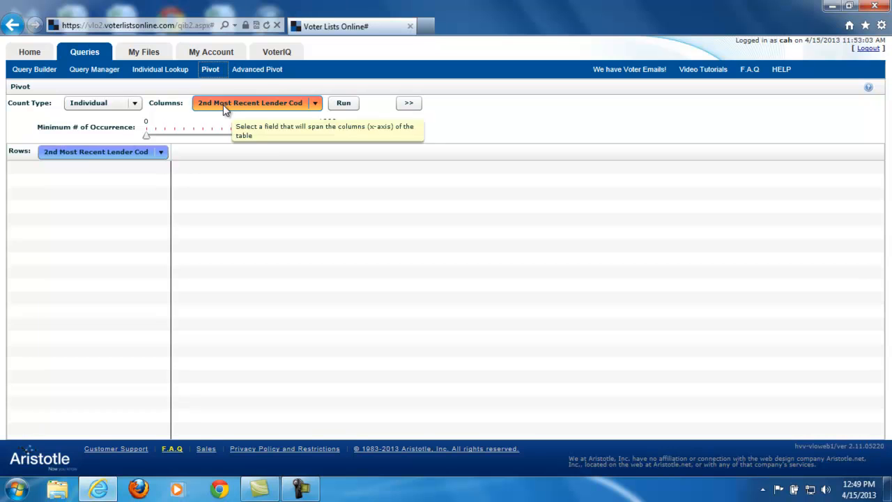
pyautogui.click(48, 152)
pyautogui.moveTo(164, 179); pyautogui.dragTo(163, 190)
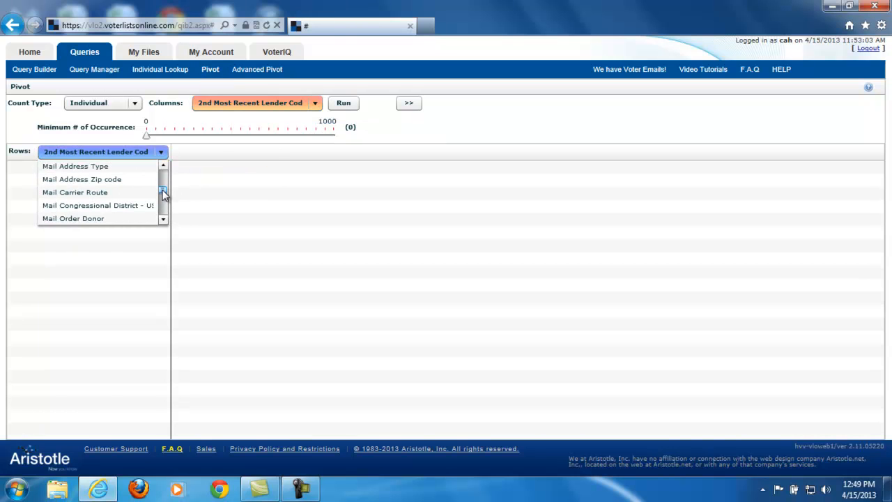
pyautogui.click(163, 152)
pyautogui.click(96, 102)
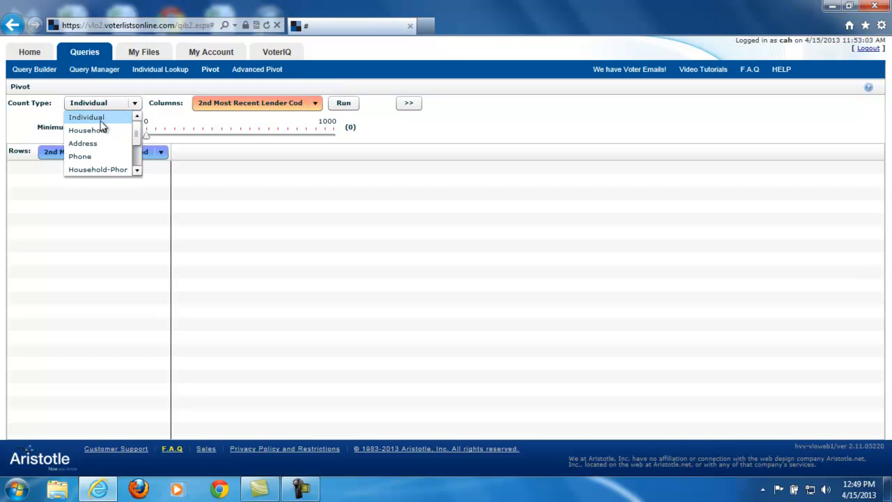
pyautogui.click(101, 157)
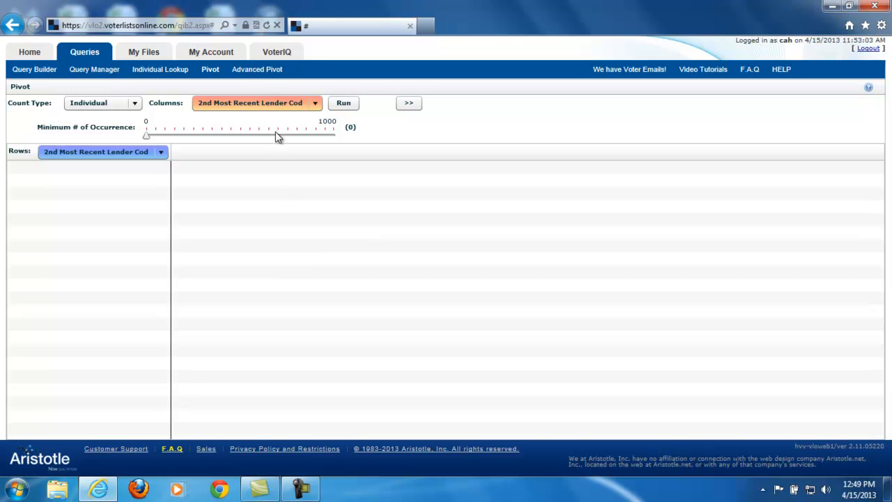
# Open the Advanced Pivot and add the Age Indicator field to its columns.
pyautogui.click(258, 71)
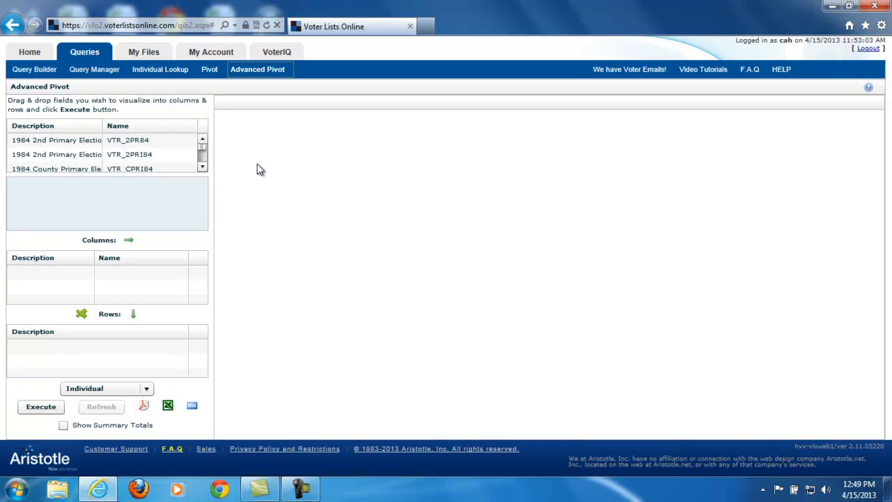
pyautogui.click(46, 155)
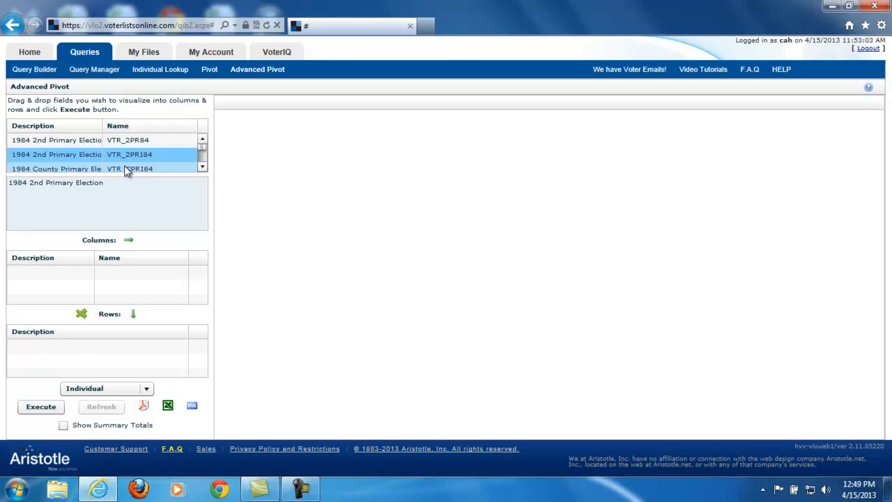
pyautogui.click(201, 167)
pyautogui.click(201, 167)
pyautogui.click(202, 167)
pyautogui.click(201, 167)
pyautogui.click(202, 167)
pyautogui.click(202, 167)
pyautogui.click(202, 167)
pyautogui.click(201, 168)
pyautogui.click(202, 167)
pyautogui.moveTo(203, 152); pyautogui.dragTo(204, 143)
pyautogui.moveTo(60, 141); pyautogui.dragTo(55, 286)
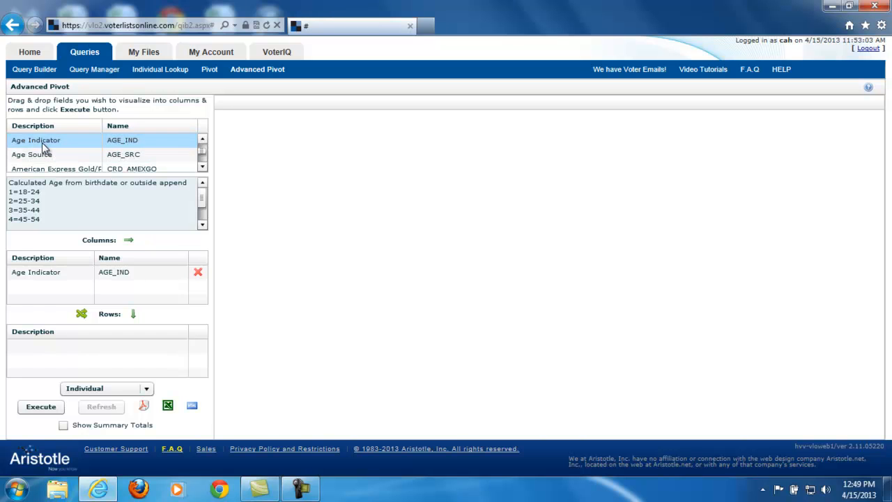
# Add the Gender field to the pivot columns below Age Indicator.
pyautogui.moveTo(200, 151); pyautogui.dragTo(201, 154)
pyautogui.click(205, 170)
pyautogui.click(206, 170)
pyautogui.click(205, 170)
pyautogui.click(204, 168)
pyautogui.click(204, 167)
pyautogui.click(205, 168)
pyautogui.click(205, 168)
pyautogui.moveTo(36, 142); pyautogui.dragTo(39, 296)
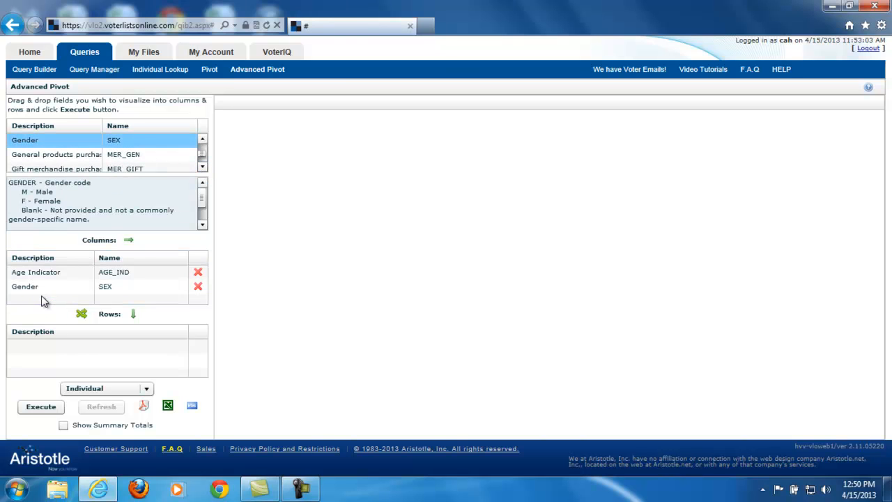
# Add the County field (COUNTY_ST) to the pivot rows.
pyautogui.moveTo(202, 159); pyautogui.dragTo(202, 168)
pyautogui.click(202, 168)
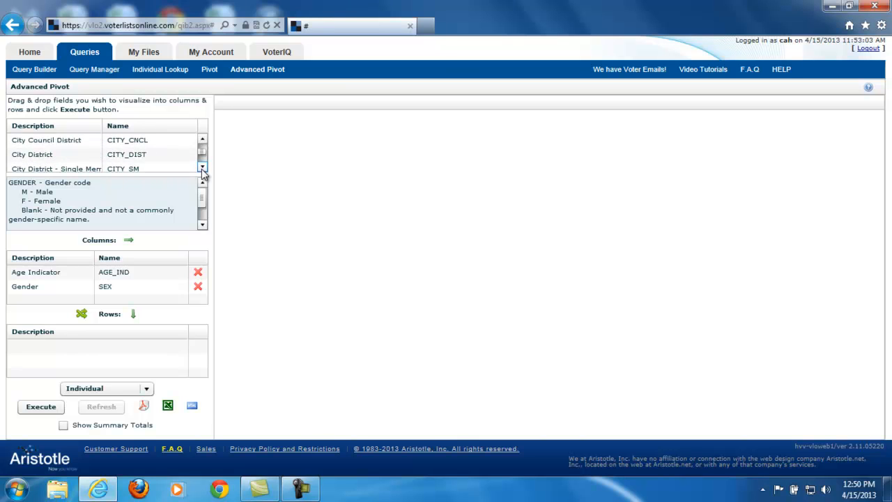
pyautogui.moveTo(202, 168); pyautogui.dragTo(202, 170)
pyautogui.moveTo(12, 156); pyautogui.dragTo(53, 355)
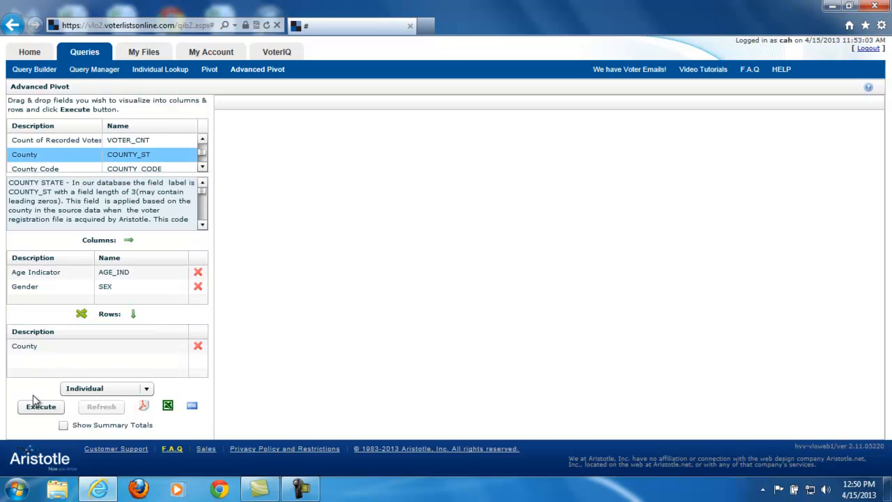
# Execute the pivot with Individual counts, and execute it again with Show Summary Totals turned on.
pyautogui.click(36, 413)
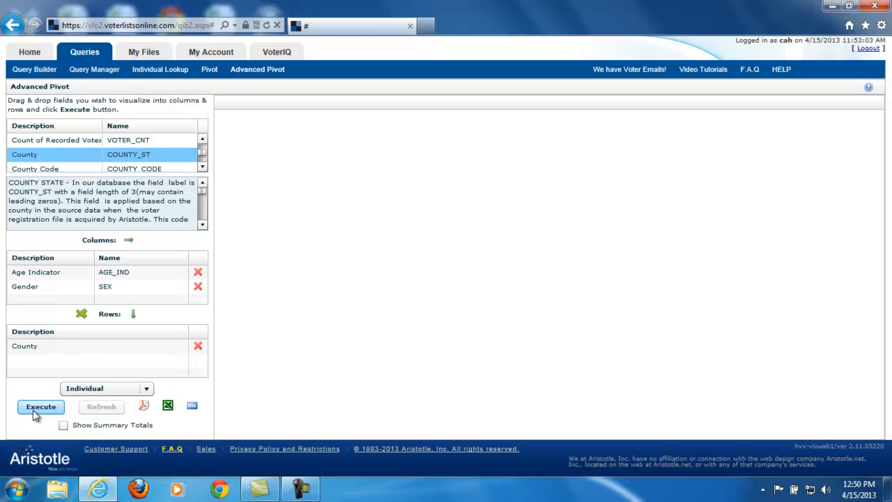
pyautogui.click(99, 391)
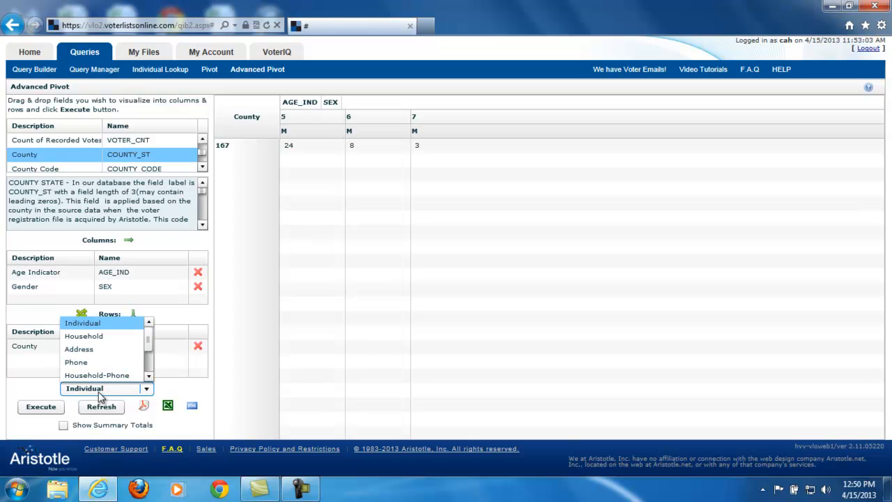
pyautogui.click(485, 240)
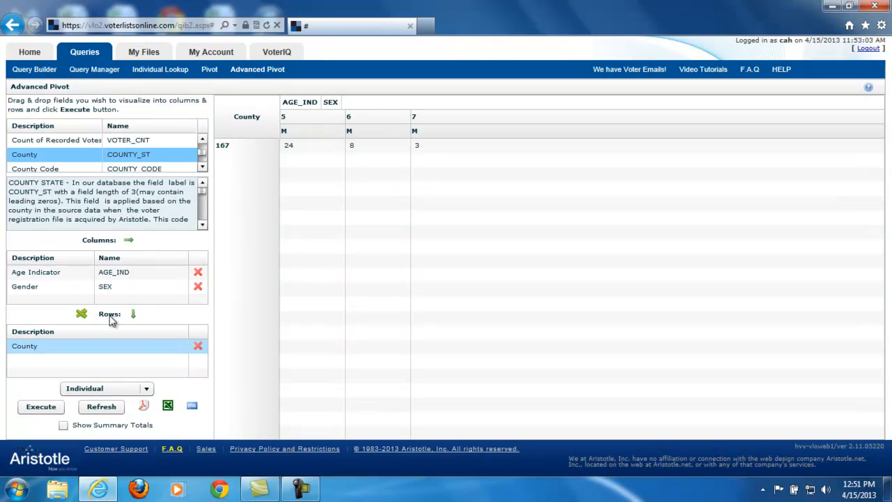
pyautogui.click(63, 425)
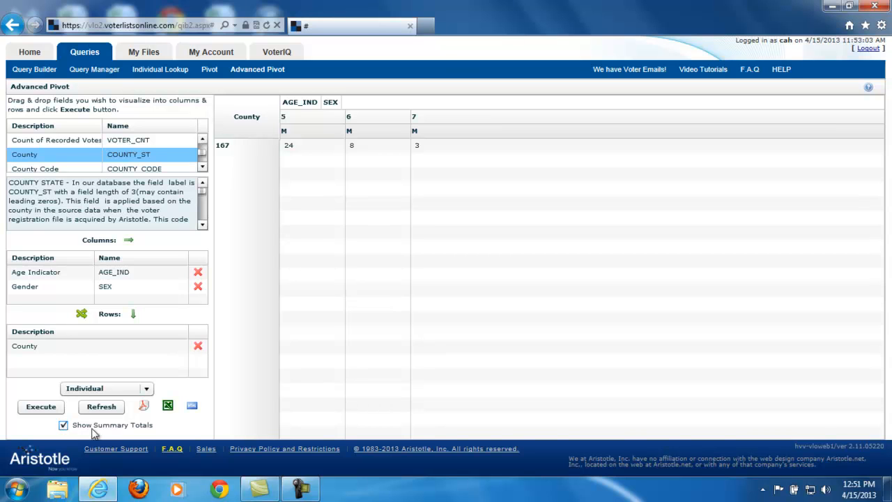
pyautogui.click(40, 407)
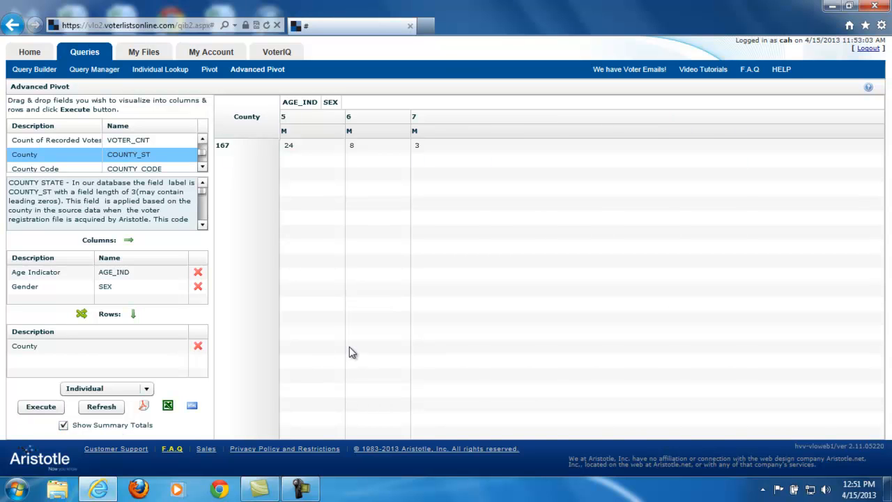
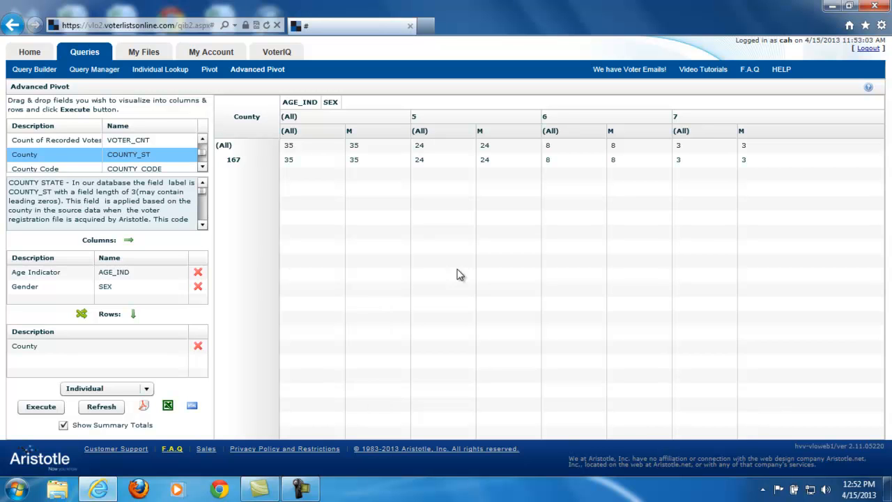
# Return to the Query Builder and remove the Contributor to Political Organizations clause from Custom Searching.
pyautogui.click(36, 70)
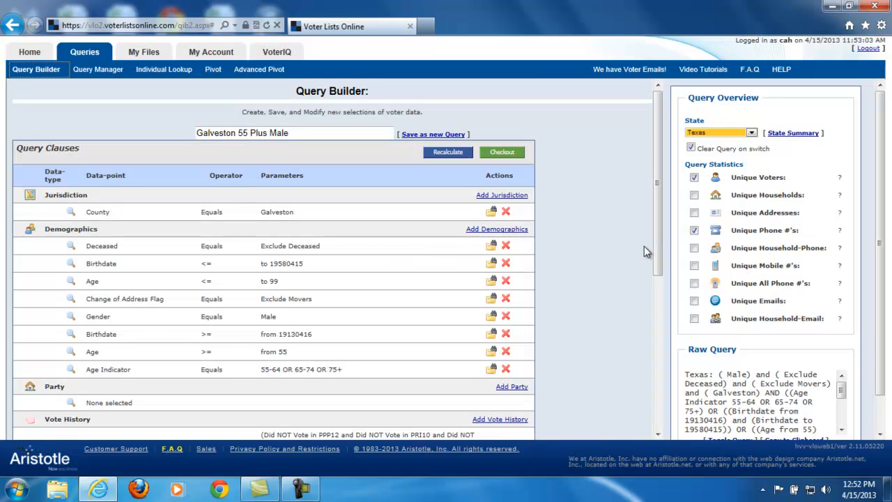
pyautogui.scroll(-5, 644, 246)
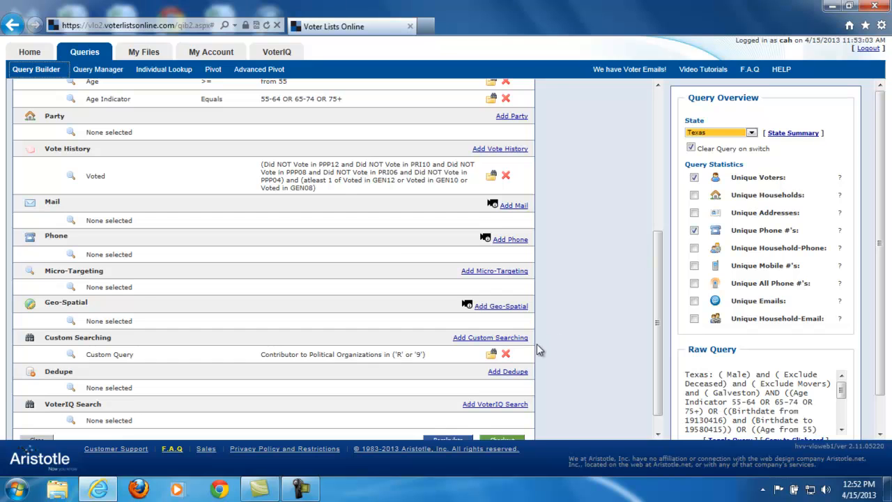
pyautogui.click(506, 354)
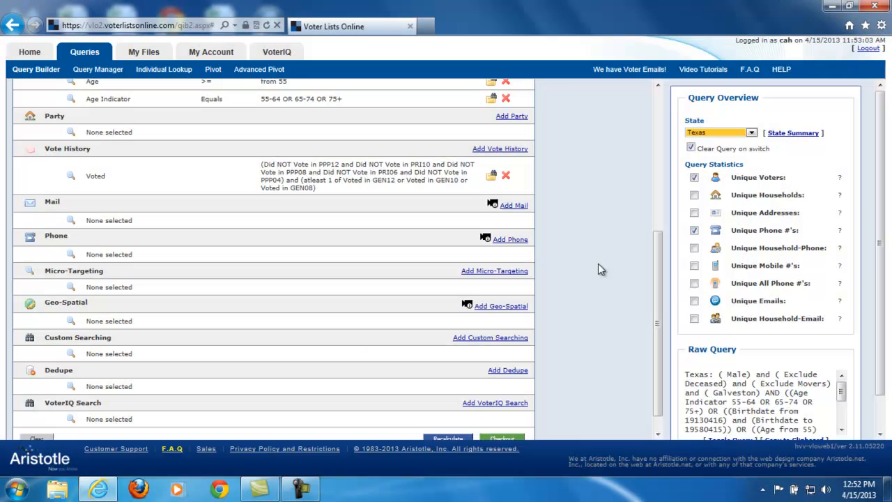
# Add phone criteria that include only records with phones and limit the phone code to 1 through 5.
pyautogui.click(519, 240)
pyautogui.click(339, 93)
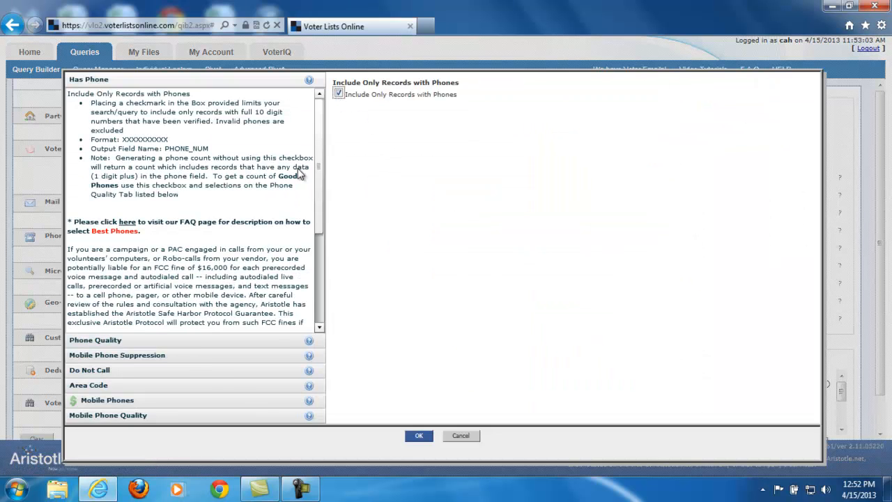
pyautogui.click(105, 342)
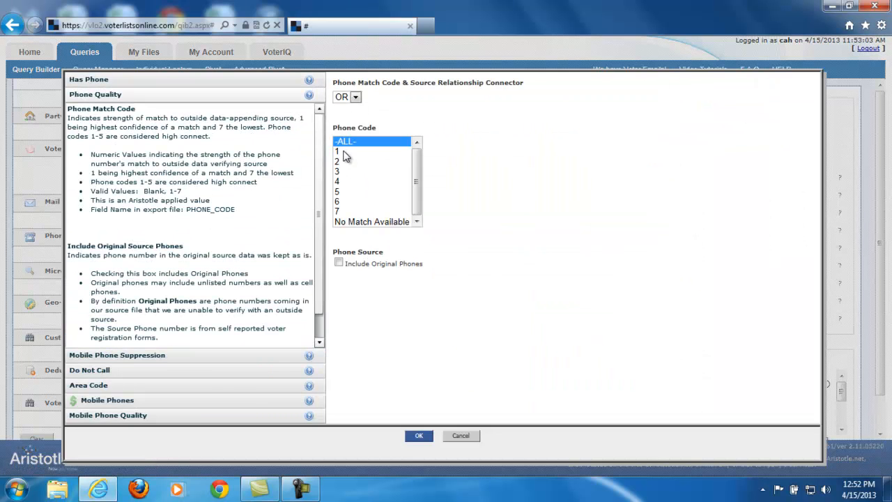
pyautogui.click(345, 151)
pyautogui.keyDown('shift'); pyautogui.click(341, 194); pyautogui.keyUp('shift')
pyautogui.click(417, 436)
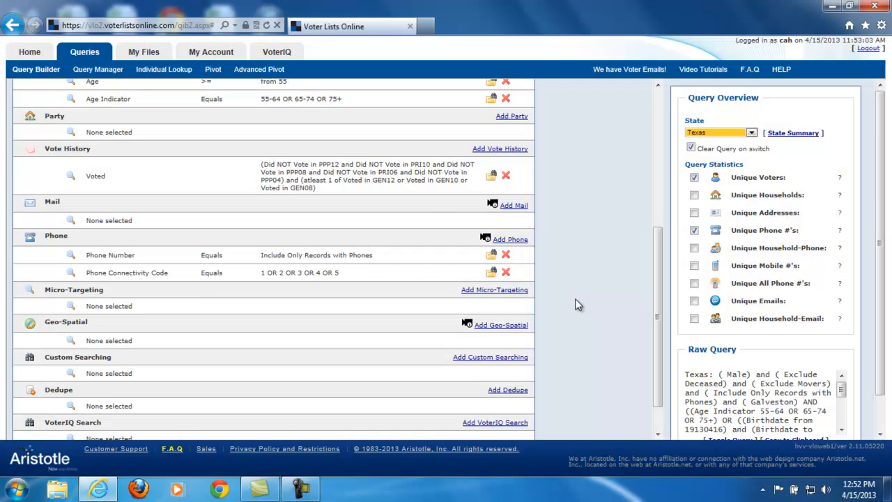
# Exclude Unique Voters from the query statistics and recalculate the query for Unique Phone #'s only.
pyautogui.scroll(5, 575, 298)
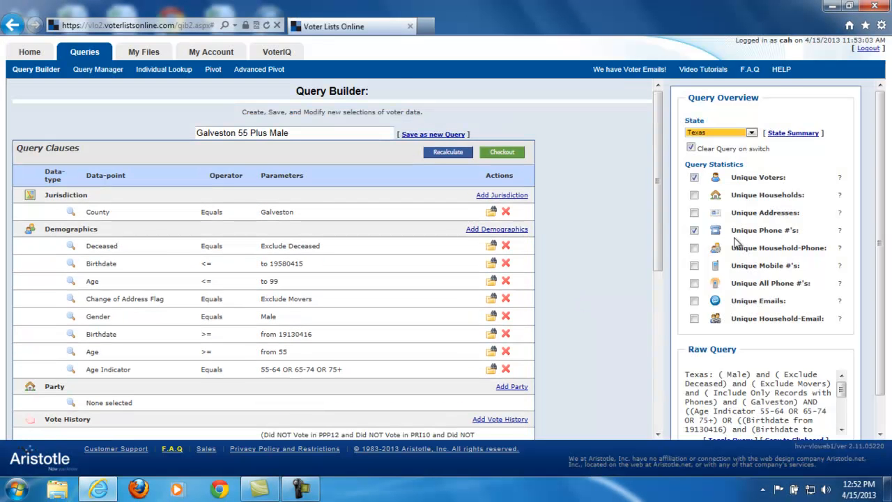
pyautogui.click(694, 178)
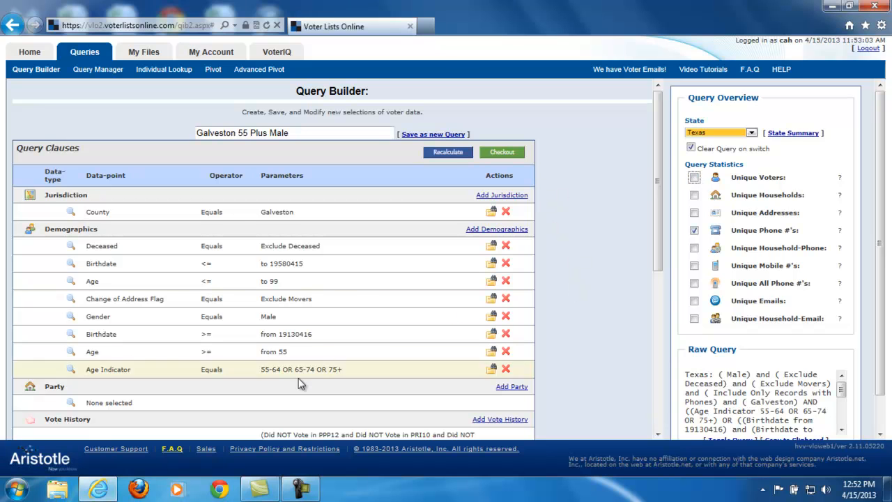
pyautogui.click(450, 153)
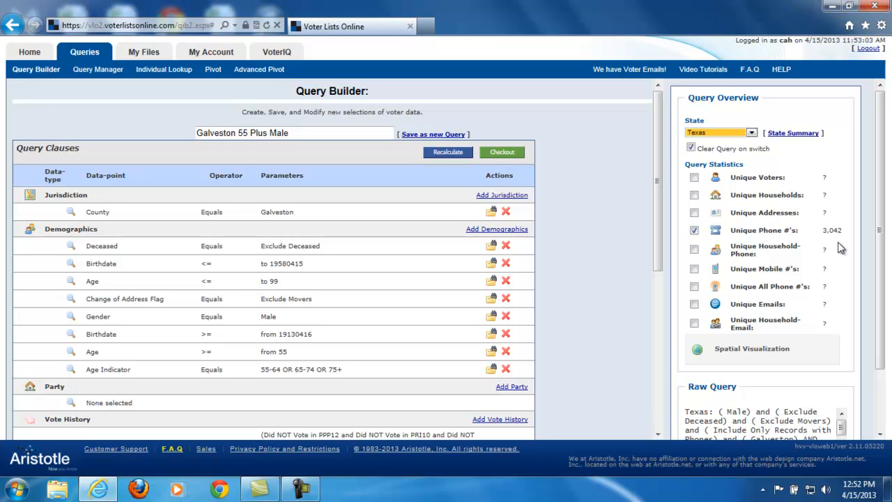
# Check out the query with the file name "Galveston Male 55 plus" and the Phone query type, without mobile phones or emails.
pyautogui.click(502, 154)
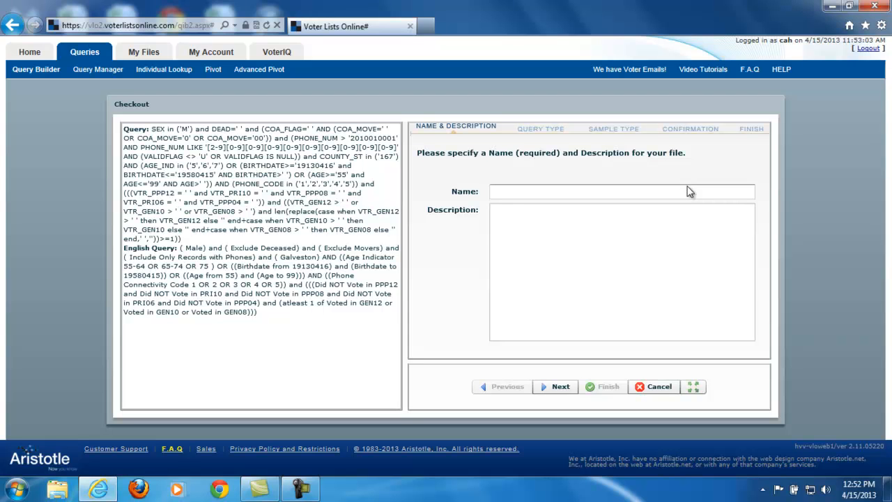
pyautogui.click(531, 193)
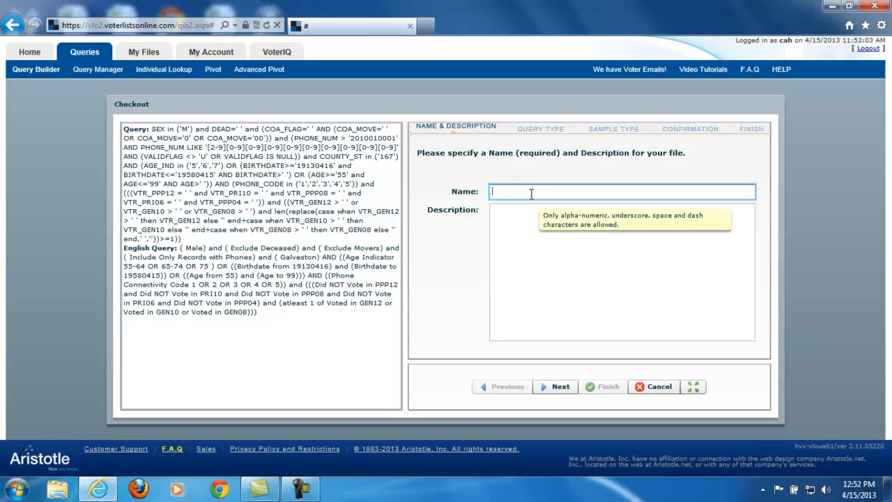
pyautogui.write('Galveston Male 55 plus')
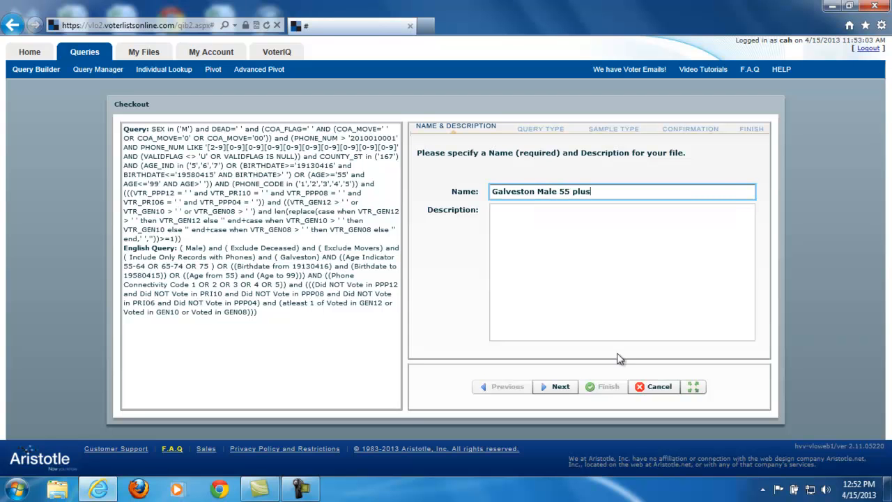
pyautogui.click(562, 388)
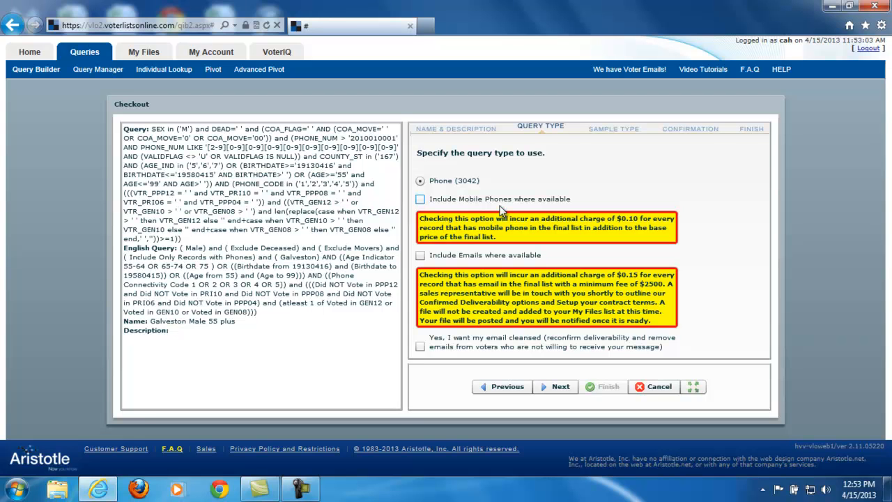
pyautogui.click(548, 388)
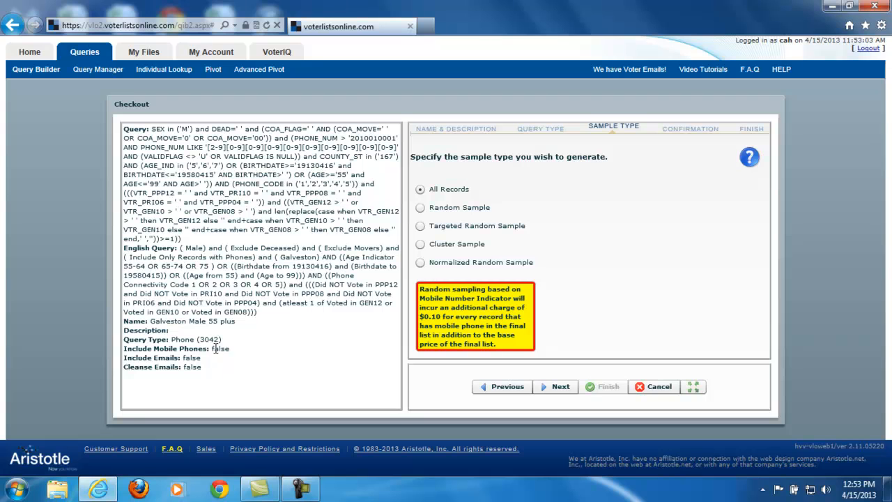
# Choose a Random Sample for the file and set the total random records to 1000.
pyautogui.click(420, 208)
pyautogui.click(609, 201)
pyautogui.write('1000')
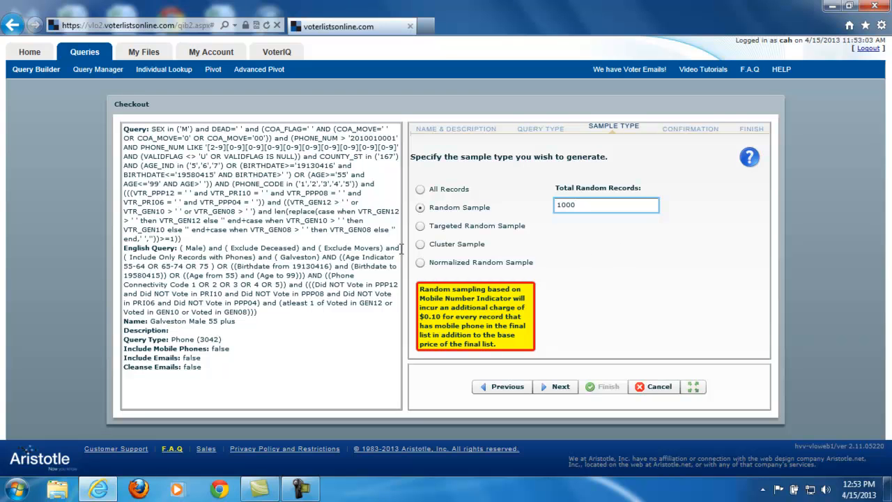
# Examine the target group fields offered for a Targeted Random Sample.
pyautogui.click(420, 227)
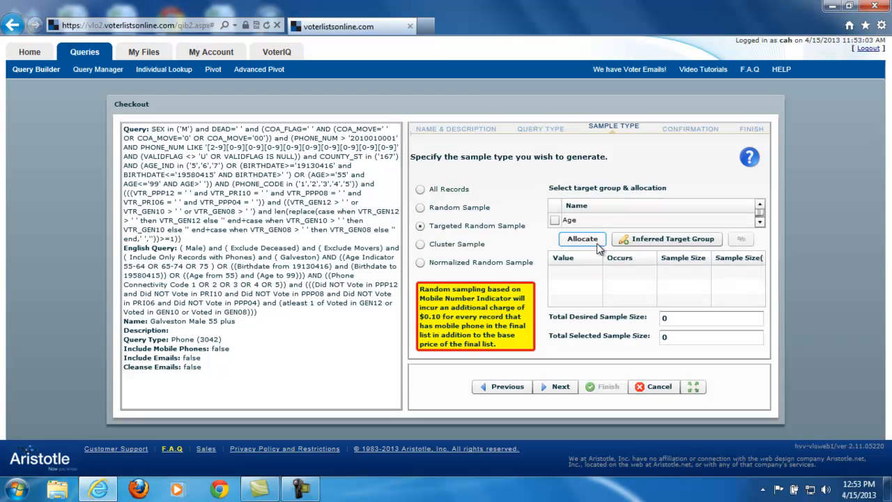
pyautogui.click(760, 222)
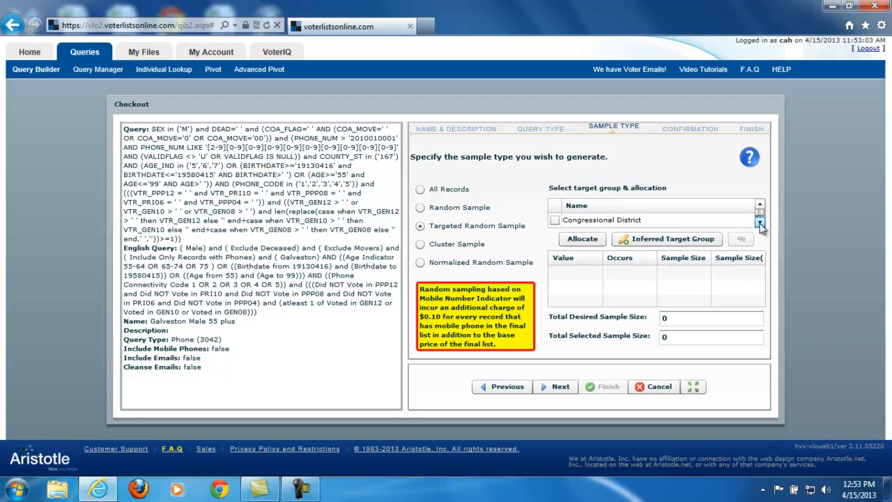
pyautogui.click(760, 222)
pyautogui.click(759, 222)
pyautogui.click(760, 222)
pyautogui.click(759, 222)
pyautogui.click(759, 222)
pyautogui.click(759, 222)
pyautogui.click(759, 222)
pyautogui.click(760, 223)
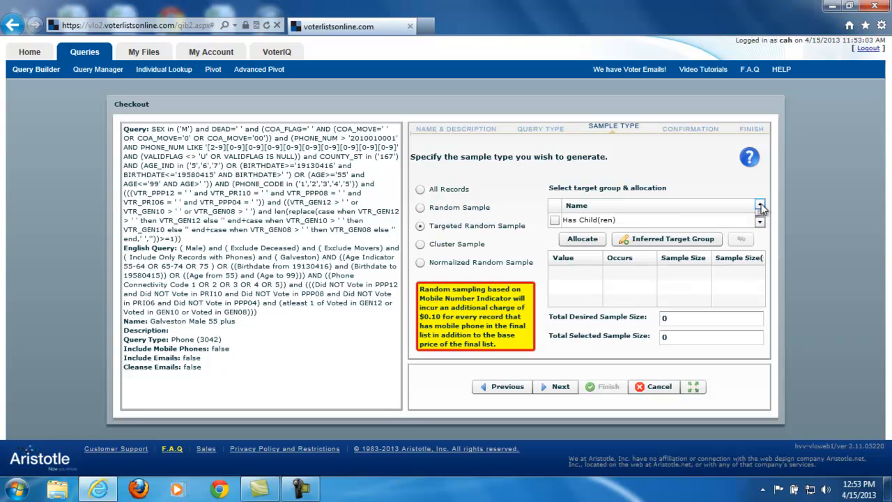
pyautogui.click(759, 204)
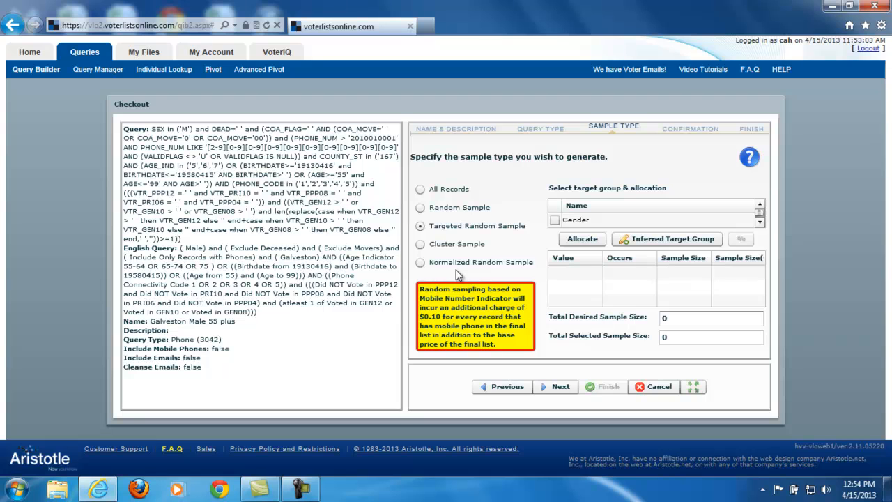
# Switch the sample type back to Random Sample, accept the confirmation page and finish the checkout.
pyautogui.click(439, 208)
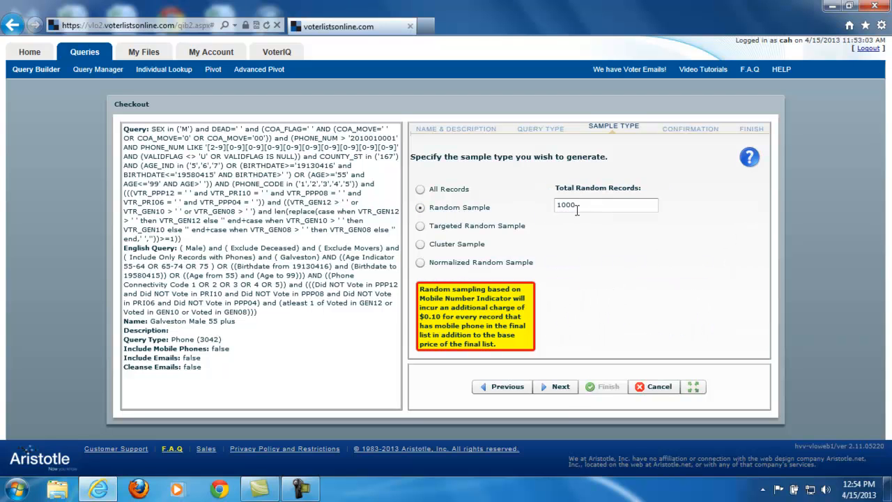
pyautogui.click(560, 387)
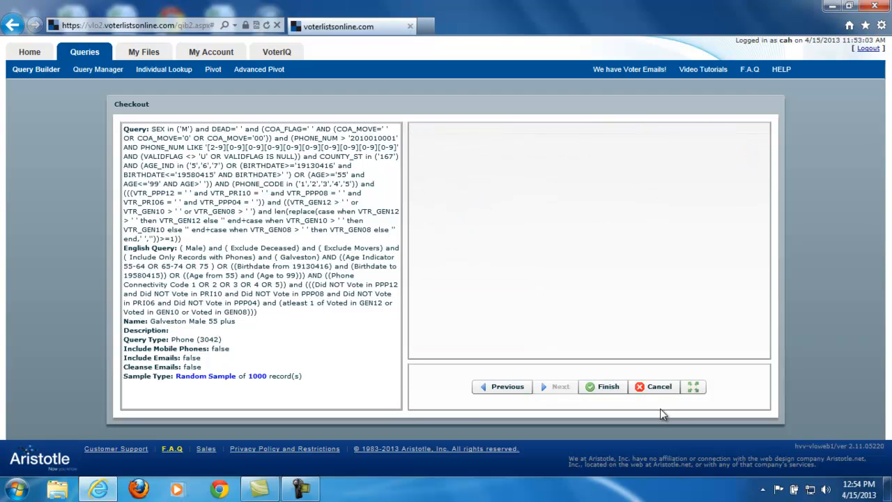
pyautogui.click(603, 387)
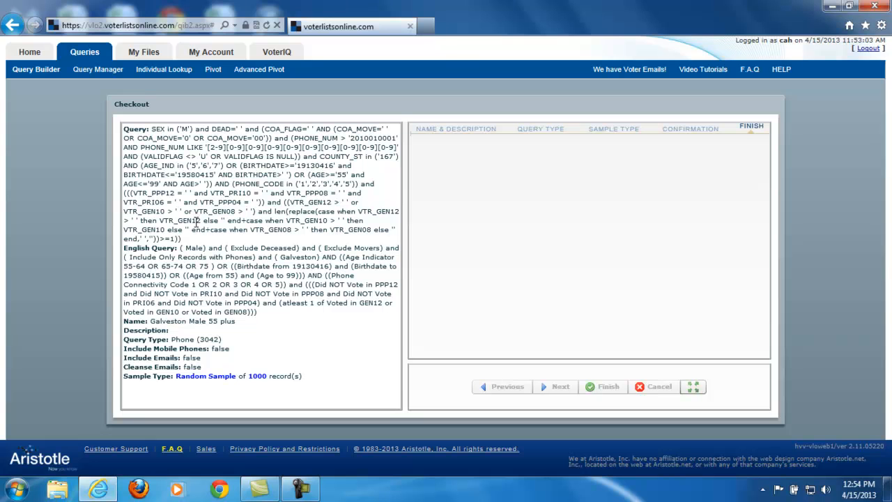
# Open the Job Bank and purchase the Galveston Male 55 plus file.
pyautogui.click(136, 53)
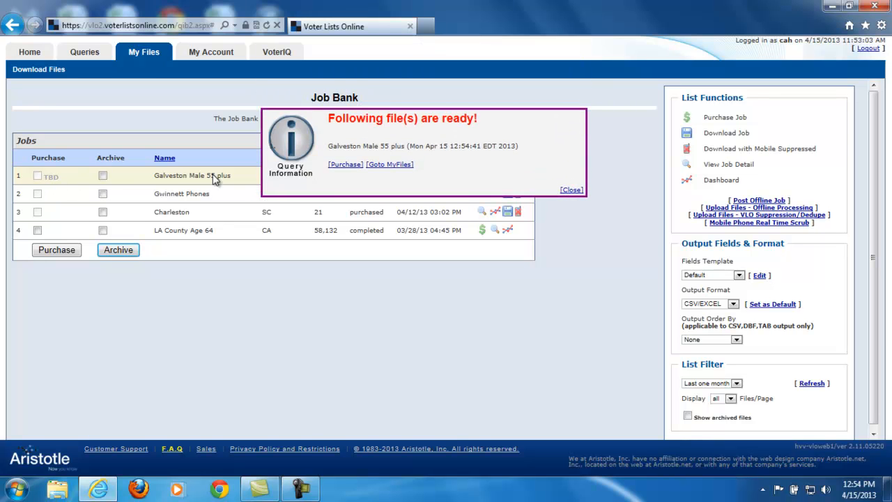
pyautogui.click(348, 165)
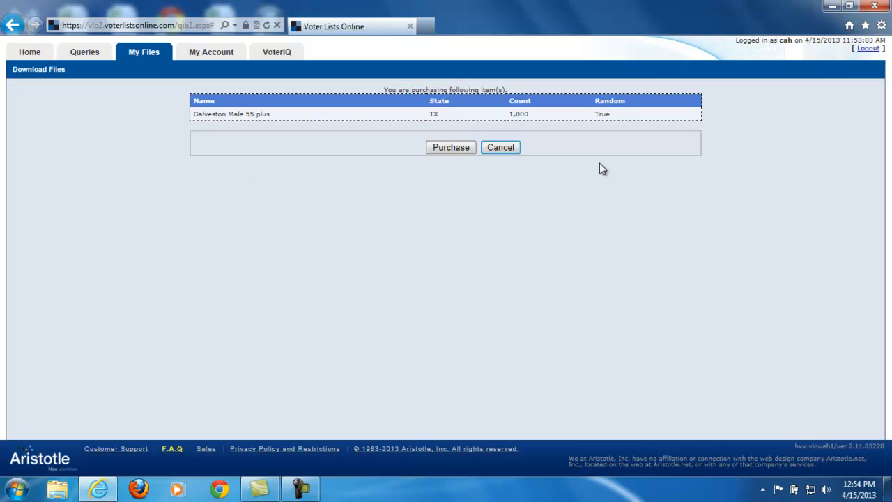
pyautogui.click(446, 149)
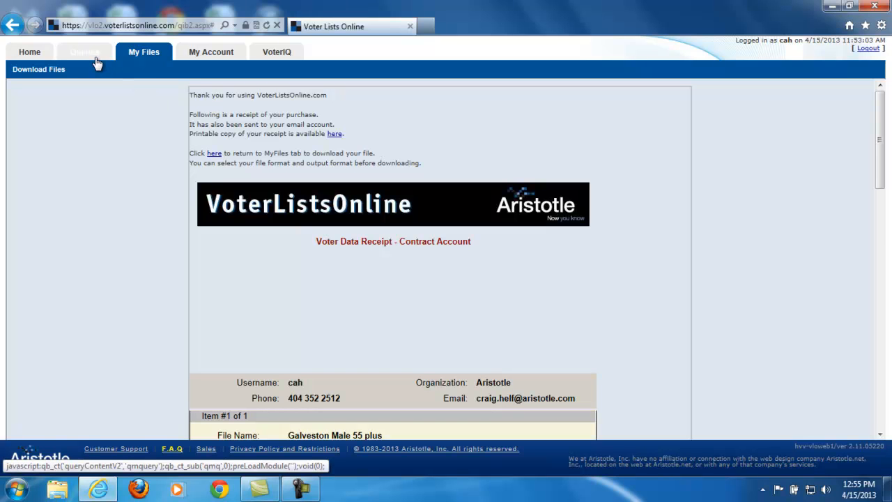
# Generate the download for the purchased Galveston Male 55 plus job, highlight its download link and close the export window.
pyautogui.click(131, 55)
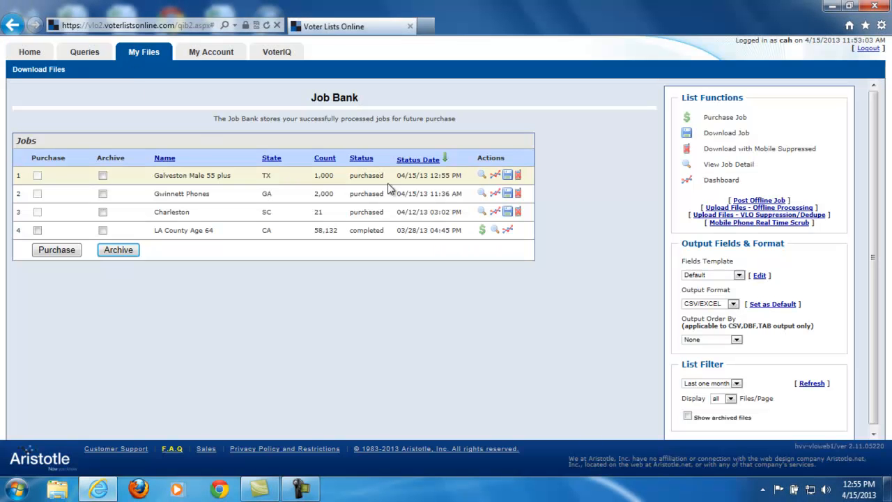
pyautogui.click(508, 177)
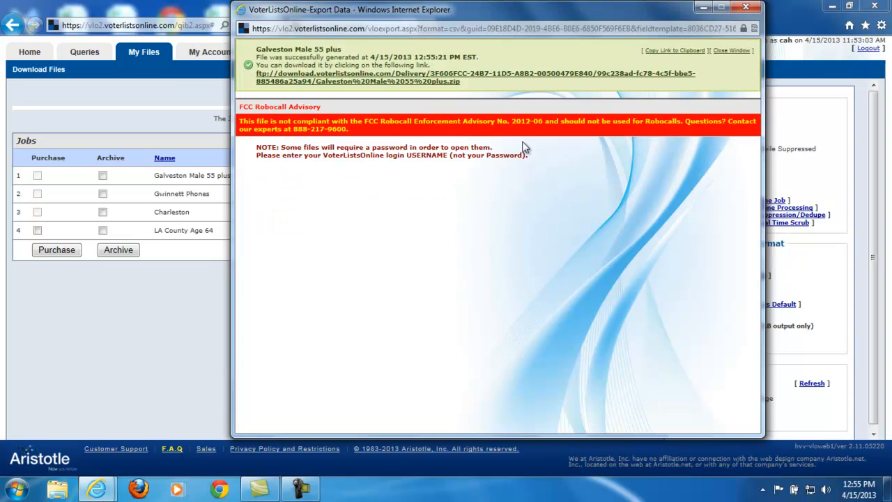
pyautogui.moveTo(461, 82); pyautogui.dragTo(260, 78)
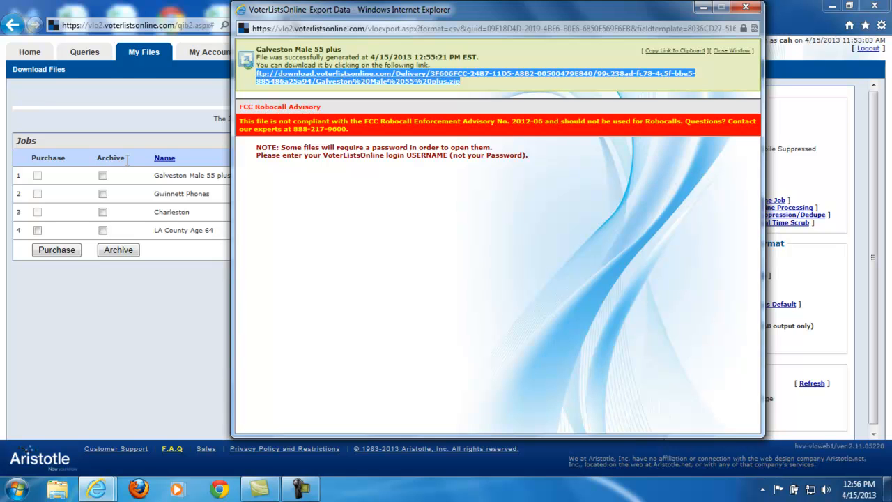
pyautogui.click(744, 9)
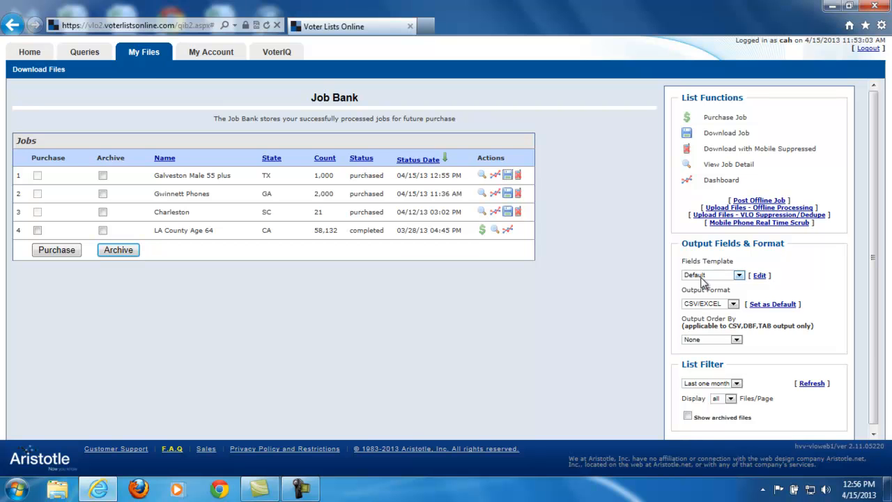
# Reopen the job's export page, open the previously generated zip file and view its Galveston Male 55 plus CSV in Excel.
pyautogui.click(508, 176)
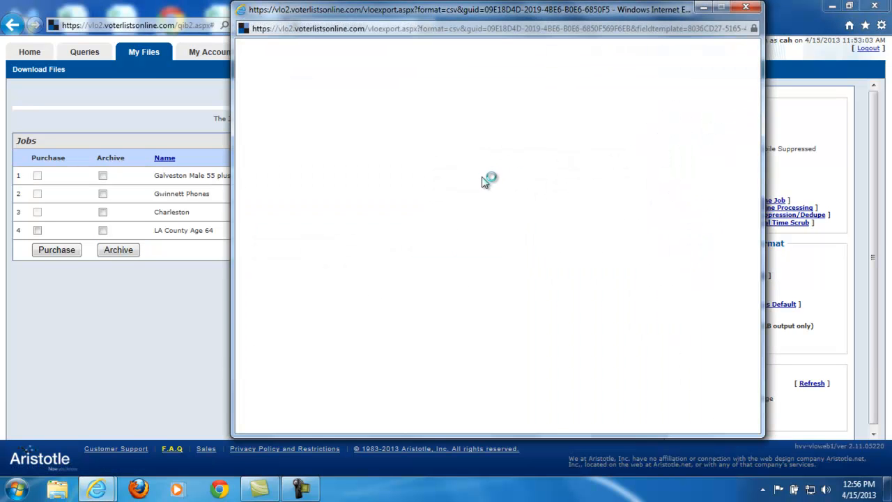
pyautogui.click(480, 284)
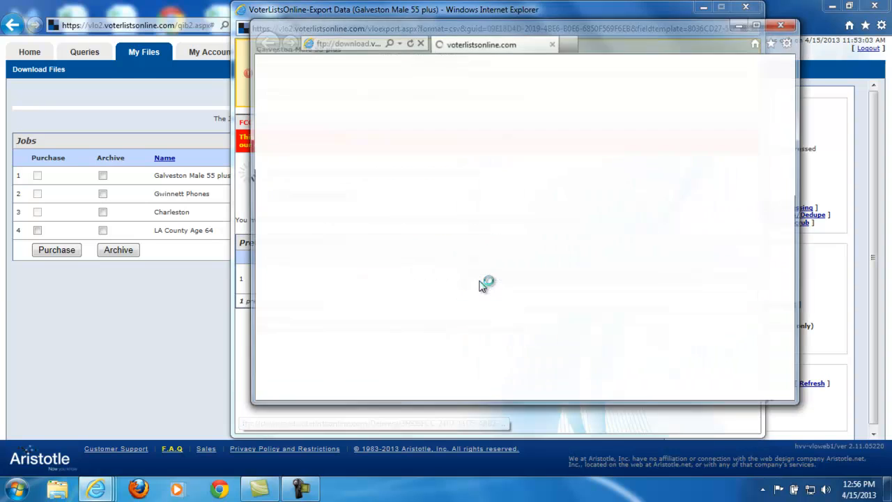
pyautogui.click(358, 230)
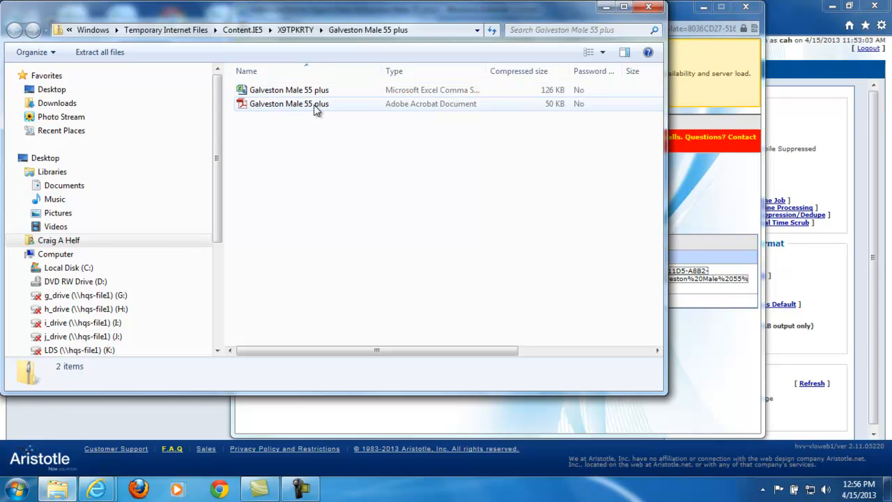
pyautogui.doubleClick(245, 95)
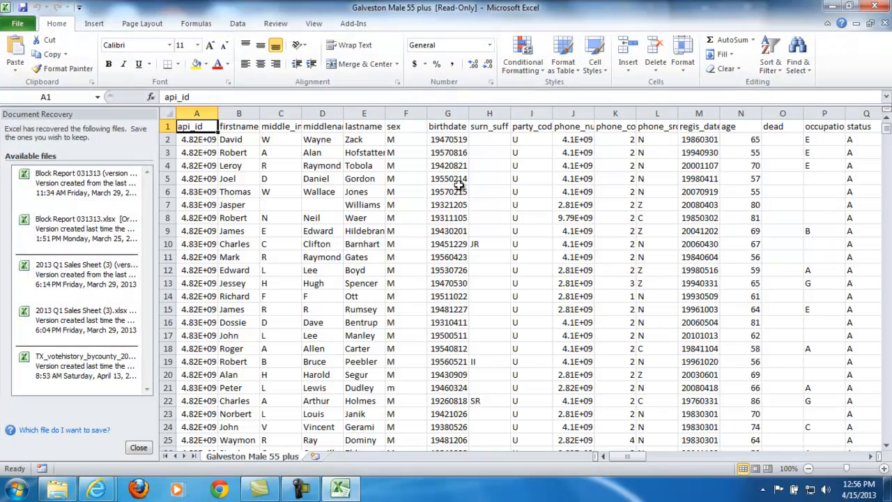
# Examine the mailing address columns and the residence address, city, state and zip columns of the Galveston Male 55 plus CSV.
pyautogui.moveTo(617, 460)
pyautogui.mouseDown()
pyautogui.moveTo(835, 467)
pyautogui.moveTo(618, 461)
pyautogui.mouseUp()
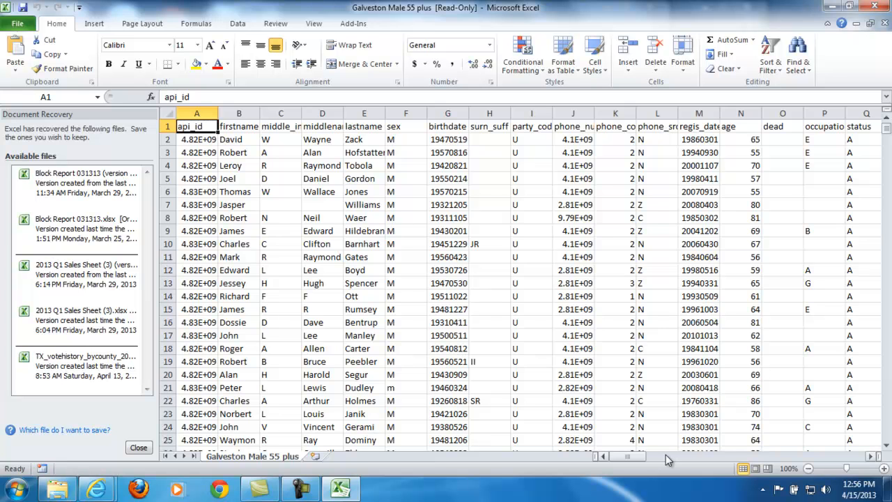
pyautogui.moveTo(641, 463); pyautogui.dragTo(661, 468)
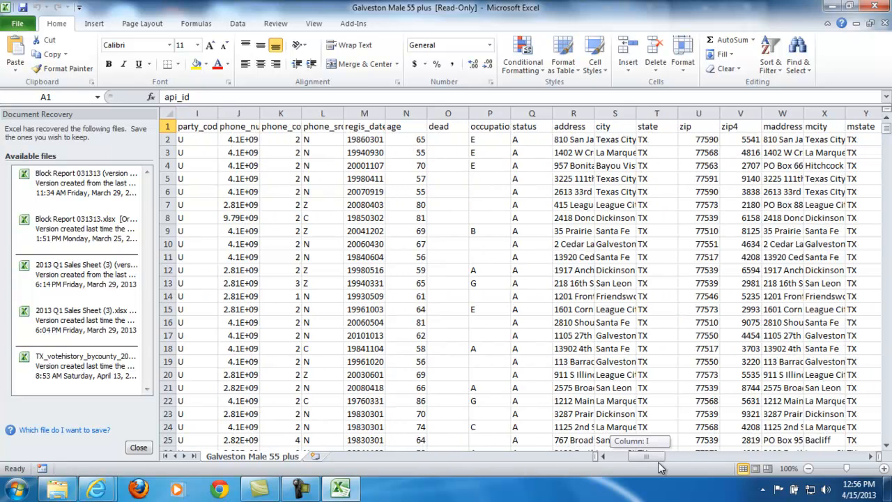
pyautogui.click(782, 113)
pyautogui.click(824, 113)
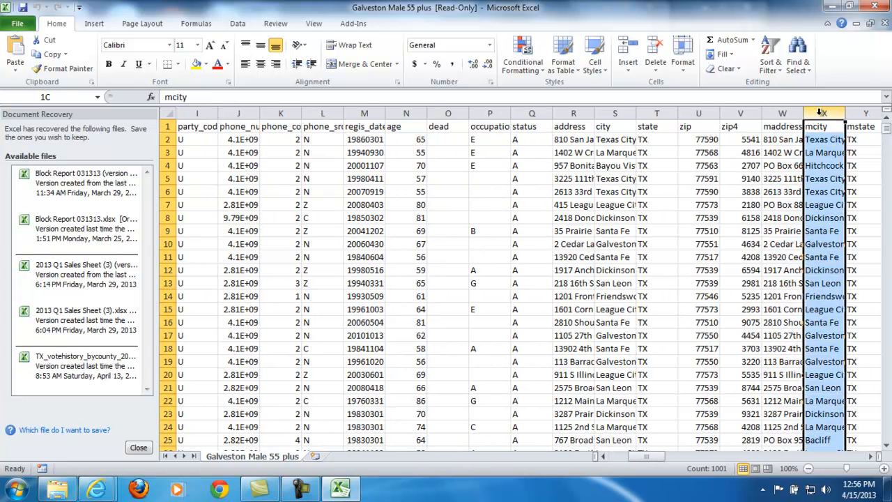
pyautogui.click(863, 112)
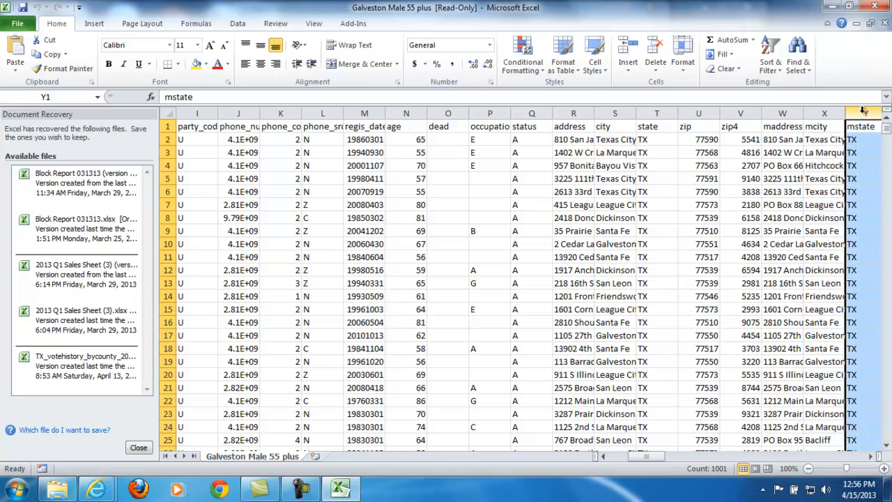
pyautogui.click(777, 129)
pyautogui.click(821, 127)
pyautogui.click(857, 128)
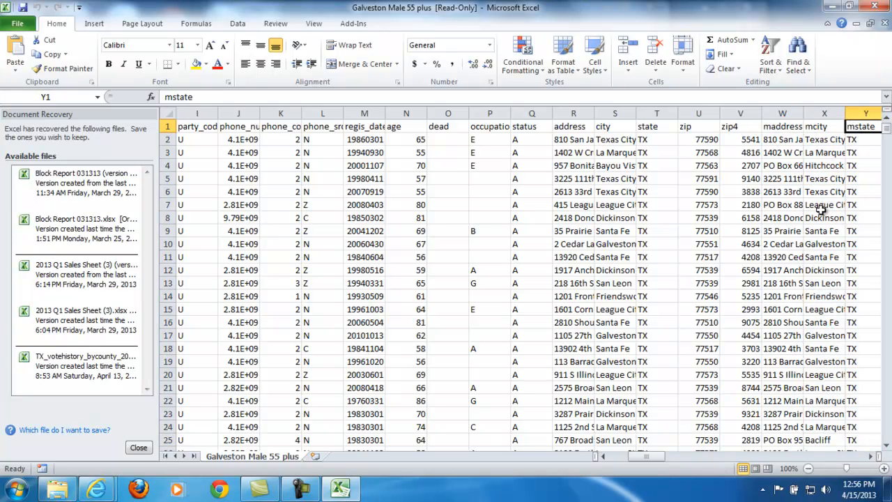
pyautogui.click(573, 127)
pyautogui.click(619, 128)
pyautogui.click(659, 127)
pyautogui.click(690, 127)
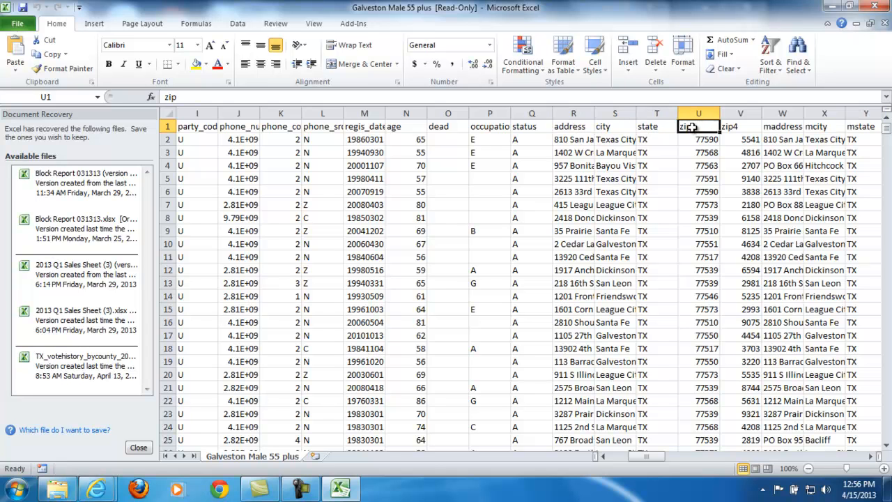
# Close Excel, keeping the recovered files for later viewing, and close the zip folder and export windows to return to the Job Bank.
pyautogui.click(875, 5)
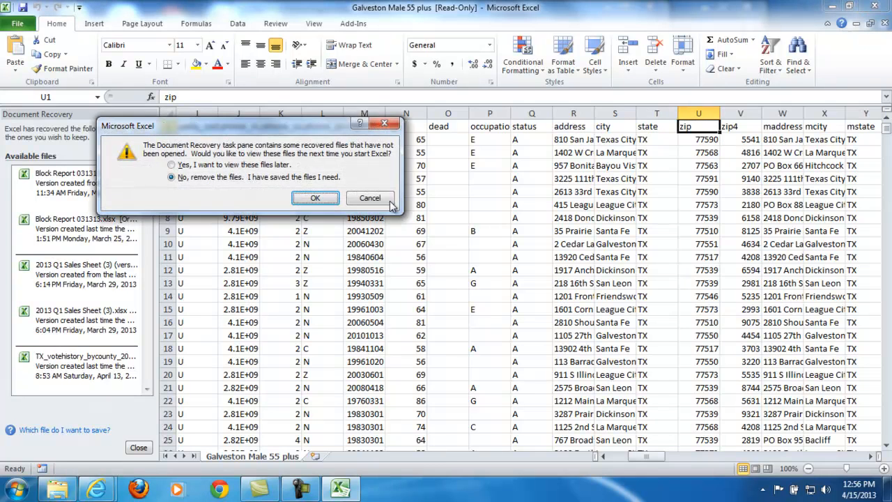
pyautogui.click(315, 198)
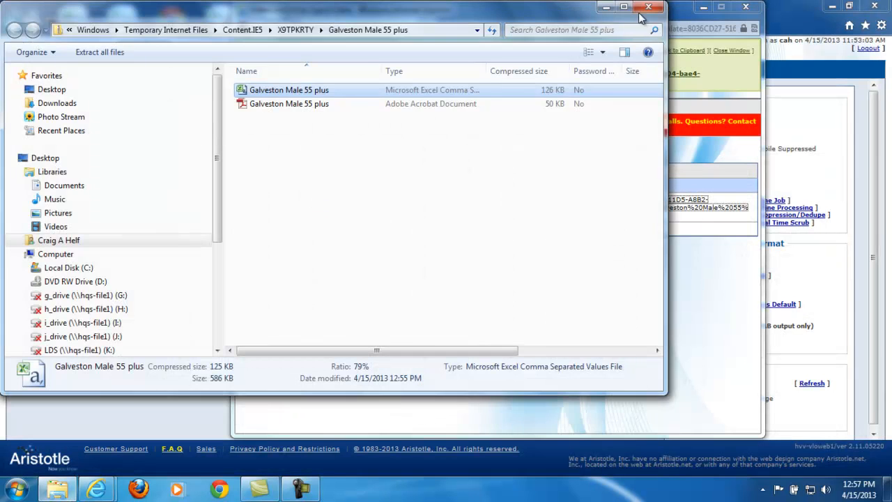
pyautogui.click(645, 9)
pyautogui.click(745, 7)
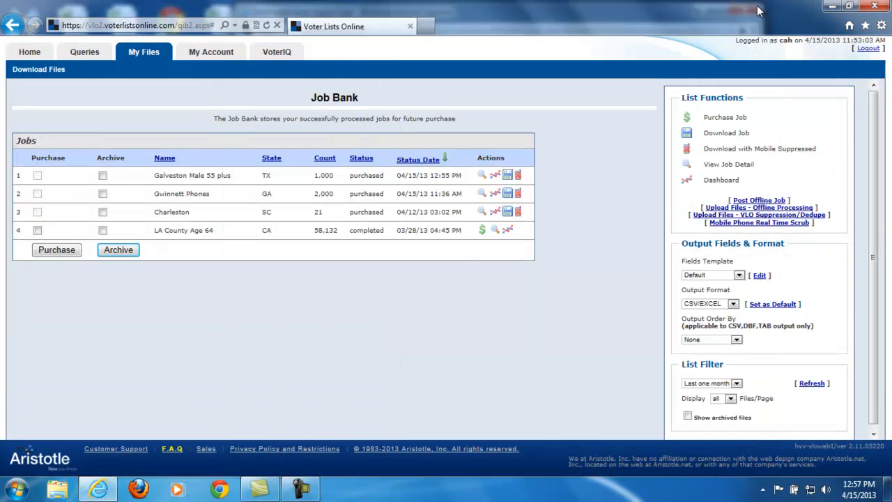
# Open the output fields template editor and load the Mail House template.
pyautogui.click(698, 277)
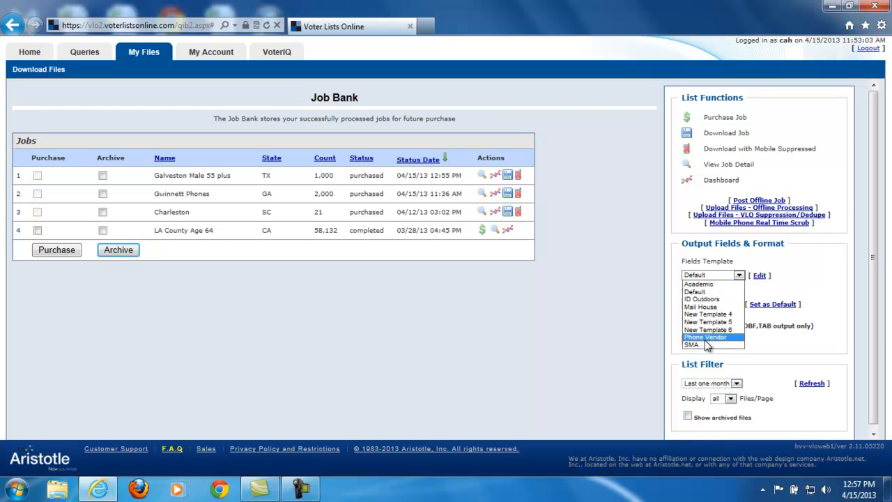
pyautogui.click(810, 262)
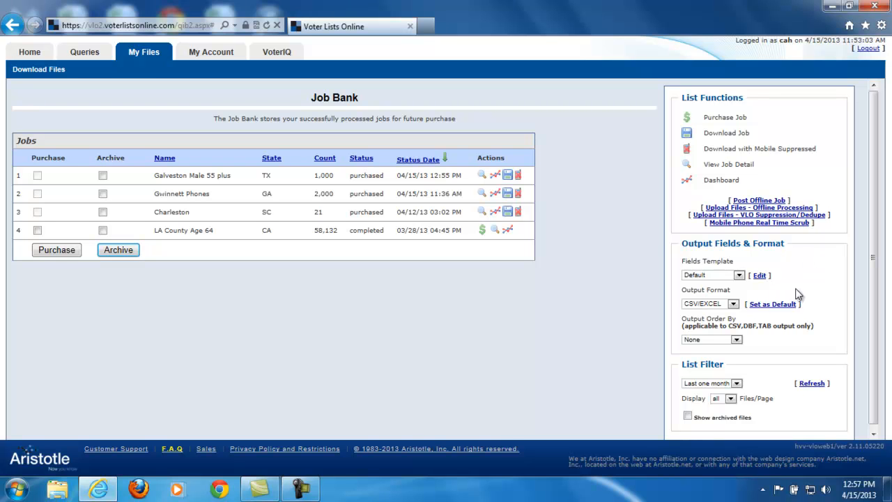
pyautogui.click(758, 277)
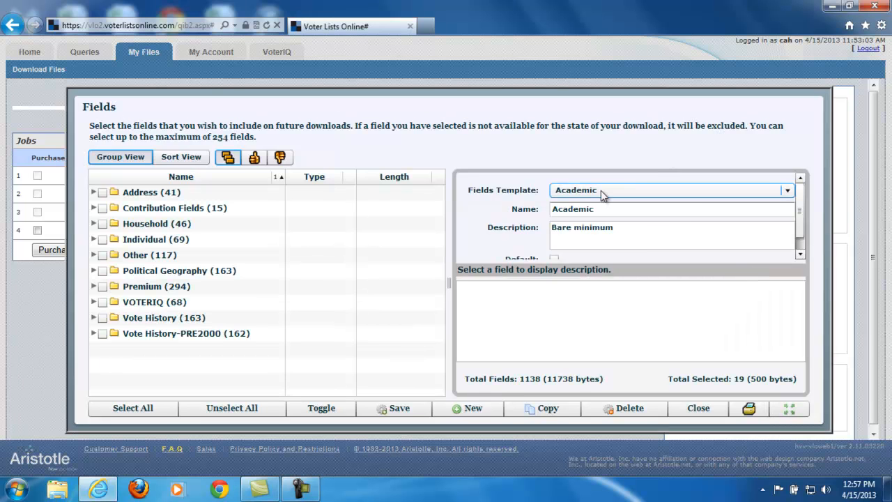
pyautogui.click(602, 193)
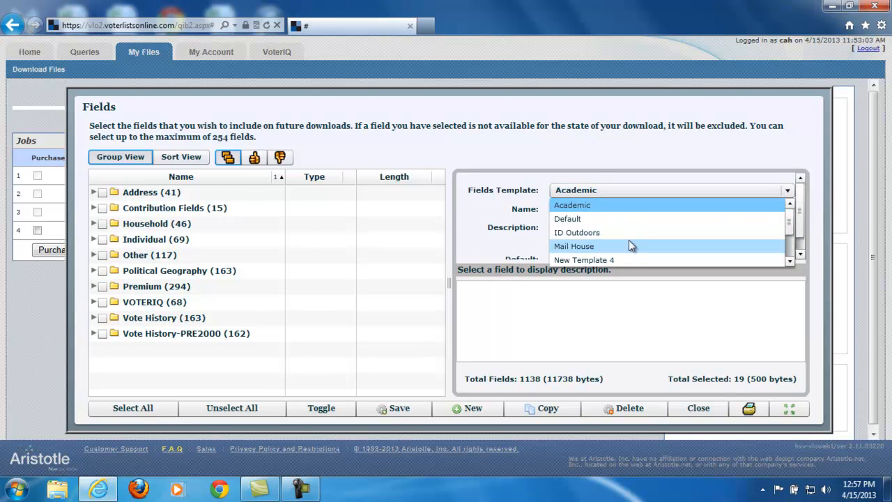
pyautogui.click(596, 247)
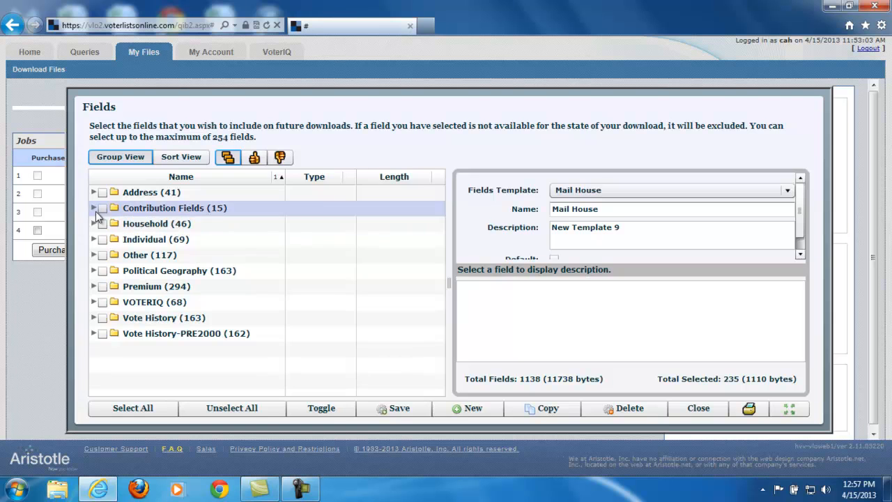
# Expand the Premium field group and deselect the fields AFAMPROFLS through APP_TODDLR.
pyautogui.click(94, 286)
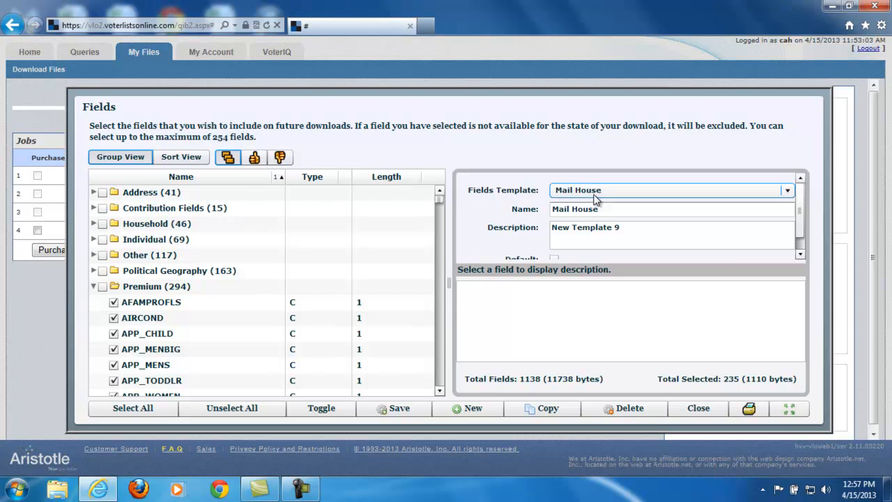
pyautogui.click(114, 301)
pyautogui.click(113, 317)
pyautogui.click(114, 333)
pyautogui.click(114, 349)
pyautogui.click(113, 365)
pyautogui.click(114, 380)
# Deselect the Premium fields APP_WOMEN through ART_ANTIQ in the Mail House template.
pyautogui.scroll(-2, 278, 341)
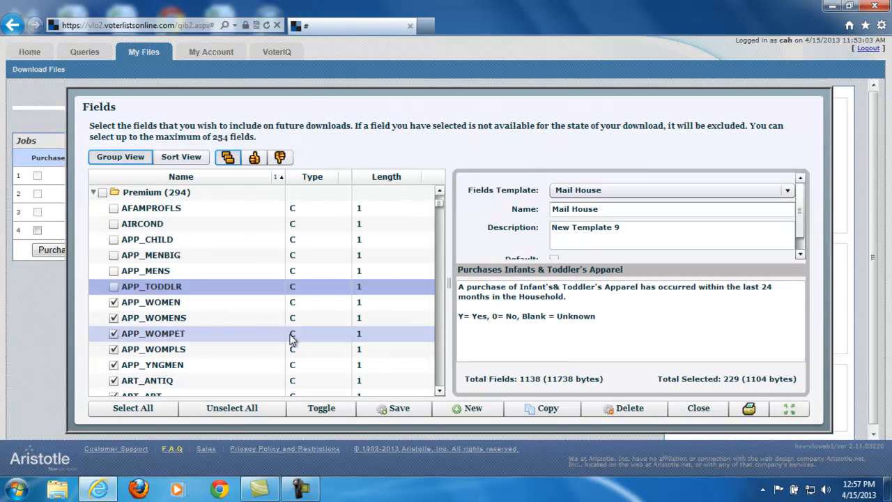
pyautogui.click(113, 302)
pyautogui.click(113, 318)
pyautogui.click(114, 333)
pyautogui.click(114, 349)
pyautogui.click(114, 364)
pyautogui.click(113, 381)
# Deselect the Premium fields ART_ART through BKSMAG_BKS in the Mail House template.
pyautogui.scroll(-3, 197, 337)
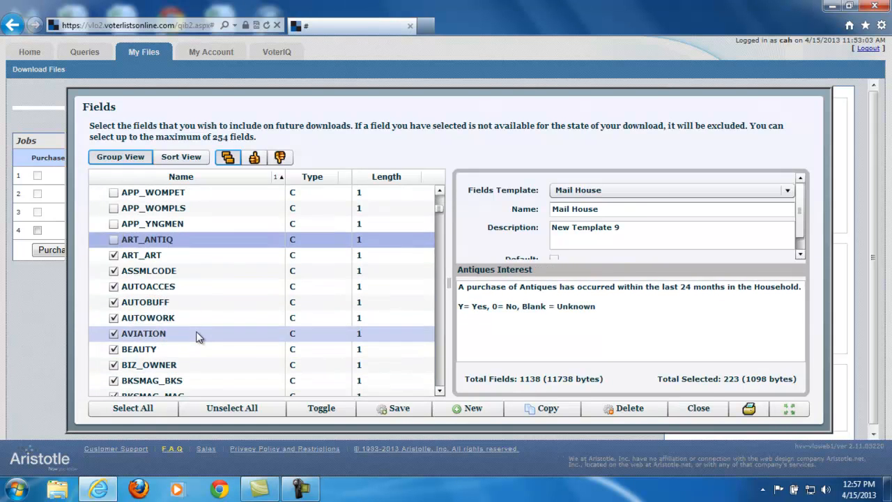
pyautogui.click(113, 255)
pyautogui.click(113, 270)
pyautogui.click(113, 286)
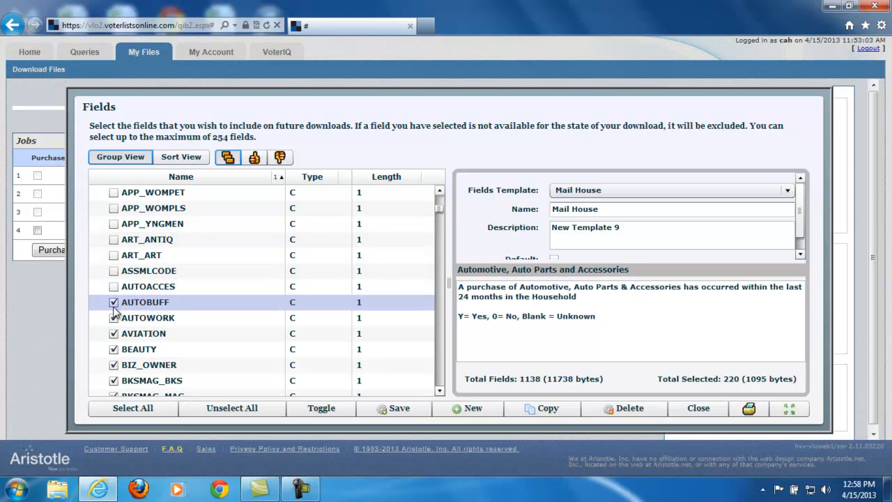
pyautogui.click(113, 301)
pyautogui.click(113, 317)
pyautogui.click(114, 333)
pyautogui.click(114, 350)
pyautogui.click(113, 364)
pyautogui.click(114, 381)
pyautogui.click(114, 364)
# Deselect the Premium fields BKSMAG_MAG through CAMPHIKING in the Mail House template.
pyautogui.scroll(-3, 245, 319)
pyautogui.click(114, 255)
pyautogui.click(113, 270)
pyautogui.click(113, 286)
pyautogui.click(114, 302)
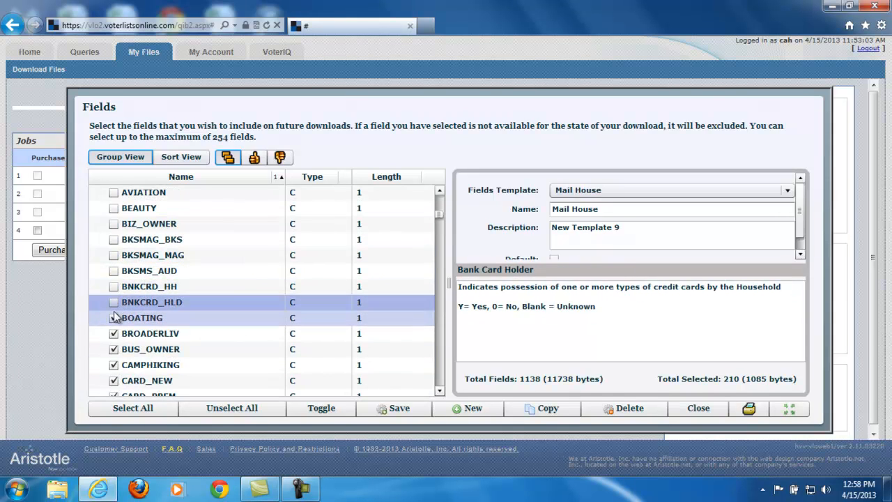
pyautogui.click(114, 333)
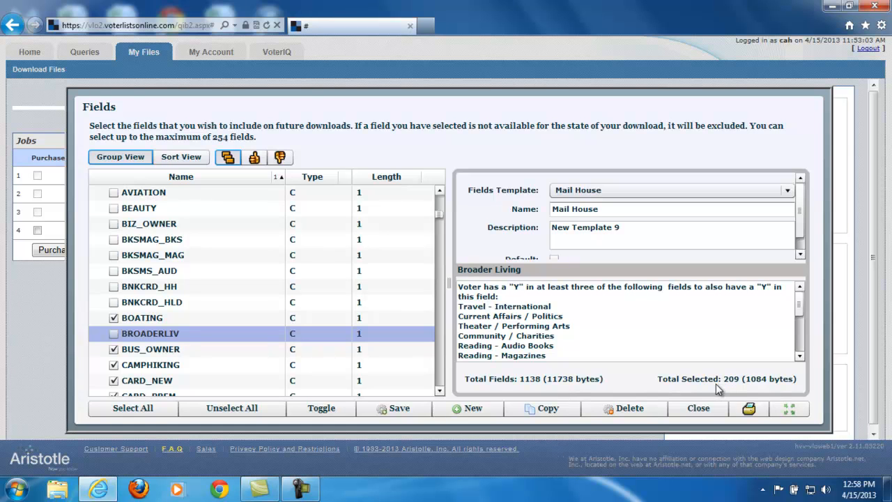
pyautogui.click(113, 317)
pyautogui.click(113, 349)
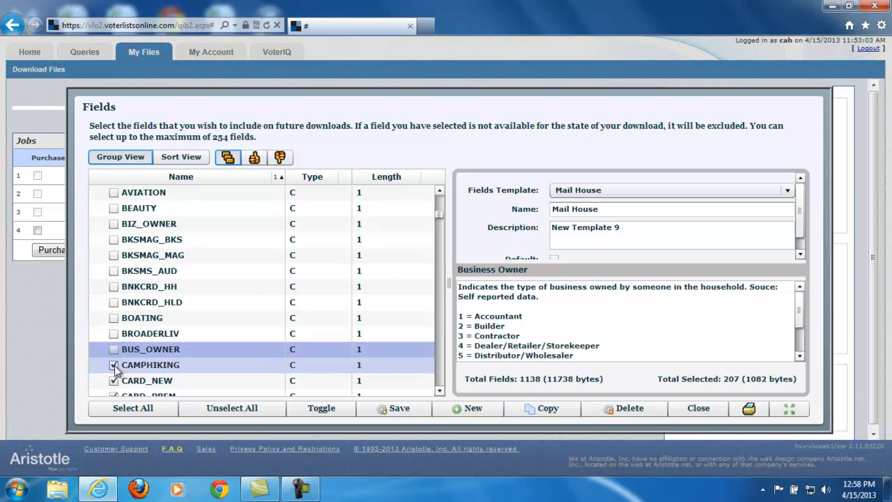
pyautogui.click(114, 364)
# Deselect the Premium fields CARD_NEW through CATOWNER in the Mail House template.
pyautogui.click(147, 380)
pyautogui.scroll(-2, 197, 321)
pyautogui.click(117, 302)
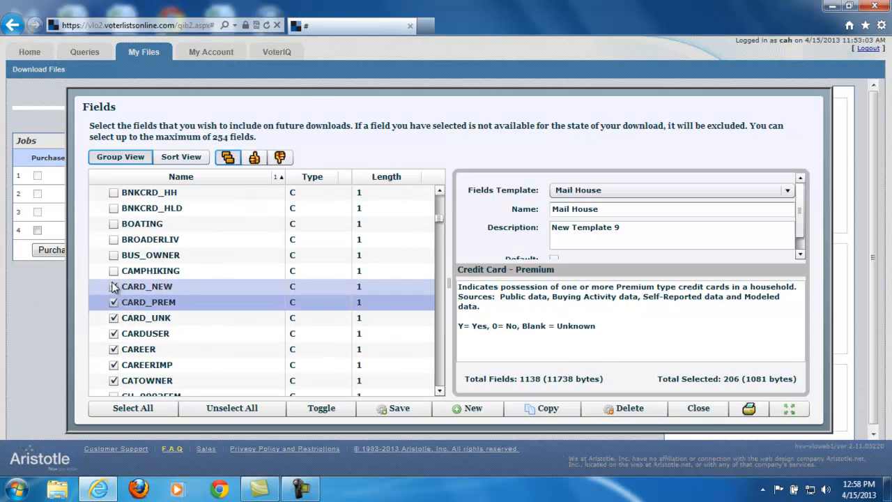
pyautogui.click(114, 286)
pyautogui.click(114, 302)
pyautogui.click(113, 318)
pyautogui.click(113, 333)
pyautogui.click(114, 349)
pyautogui.click(114, 365)
pyautogui.click(114, 381)
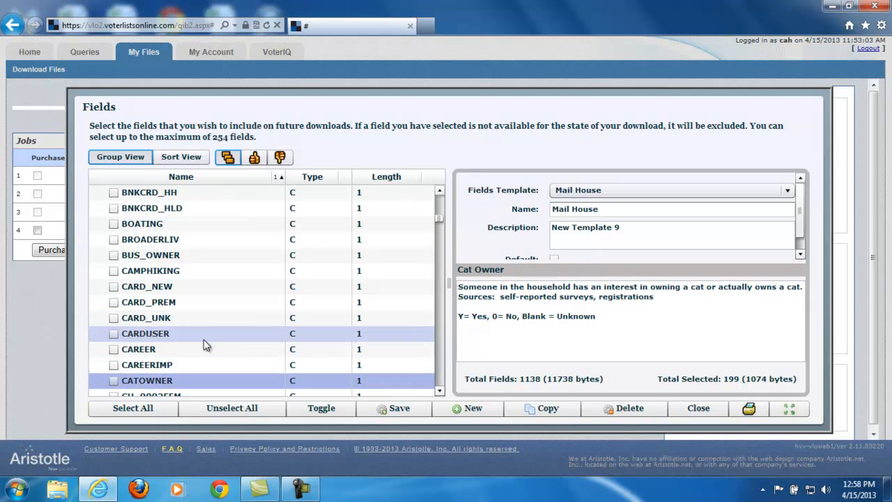
# Deselect the children's product fields CH_BABYCAR through CH_TOYS and the CHRISTFAM field.
pyautogui.scroll(-3, 181, 317)
pyautogui.scroll(-6, 171, 301)
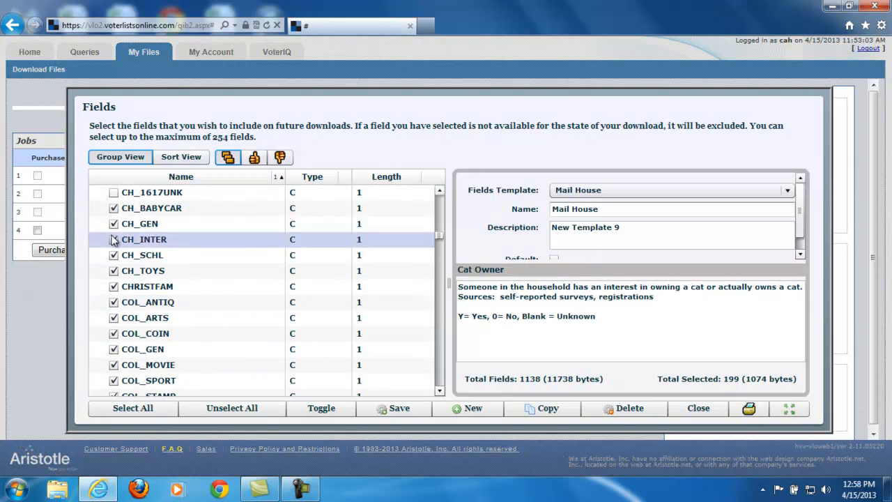
pyautogui.click(114, 208)
pyautogui.click(113, 223)
pyautogui.click(114, 239)
pyautogui.click(114, 255)
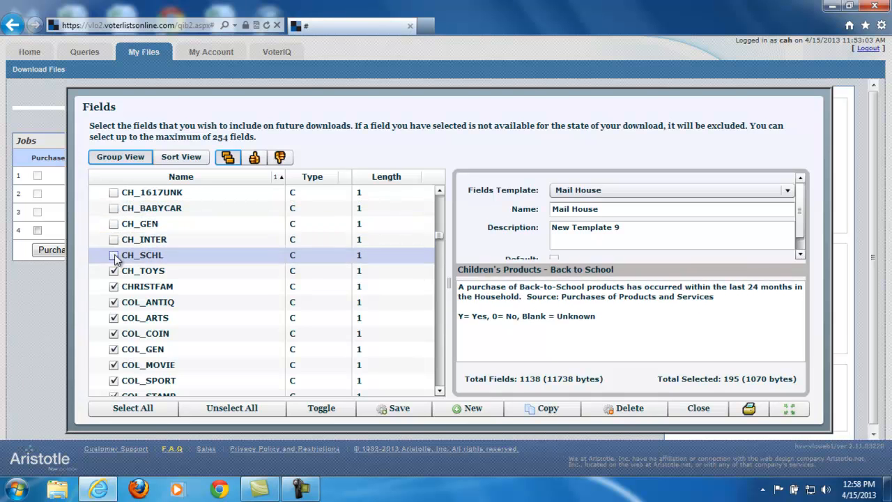
pyautogui.click(114, 270)
pyautogui.click(113, 287)
# Deselect the collector fields COL_ANTIQ through COL_SPORT in the Mail House template.
pyautogui.click(114, 301)
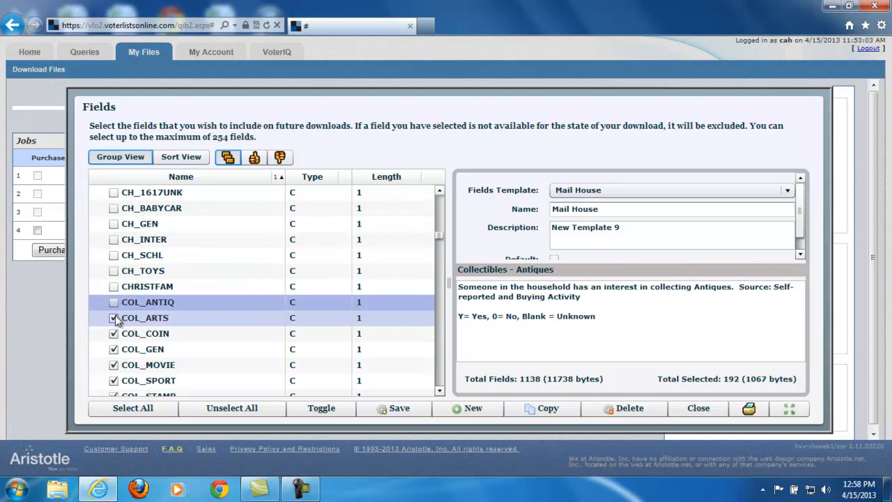
pyautogui.click(113, 318)
pyautogui.click(114, 333)
pyautogui.click(113, 349)
pyautogui.click(113, 364)
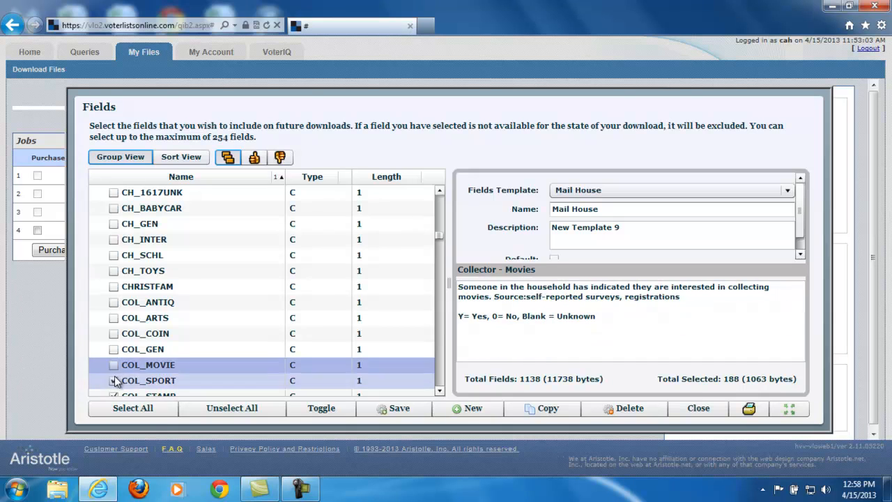
pyautogui.click(114, 380)
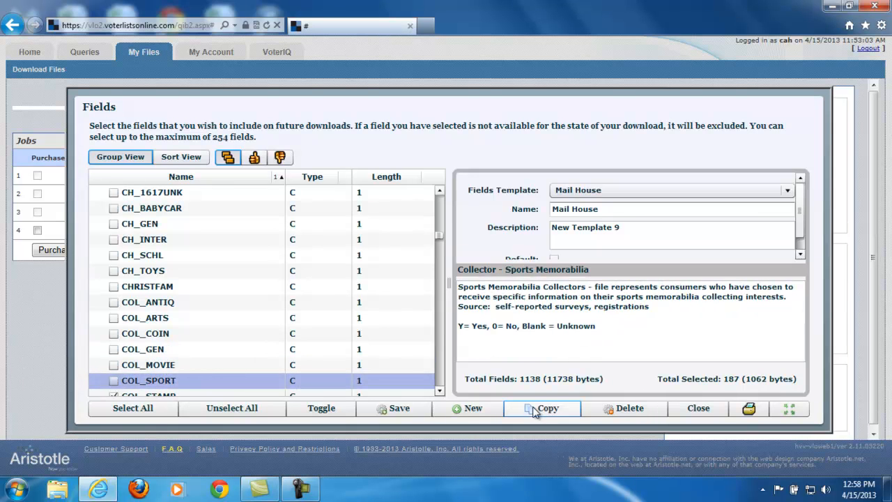
# Save the changes to the Mail House template and close the fields editor.
pyautogui.click(394, 408)
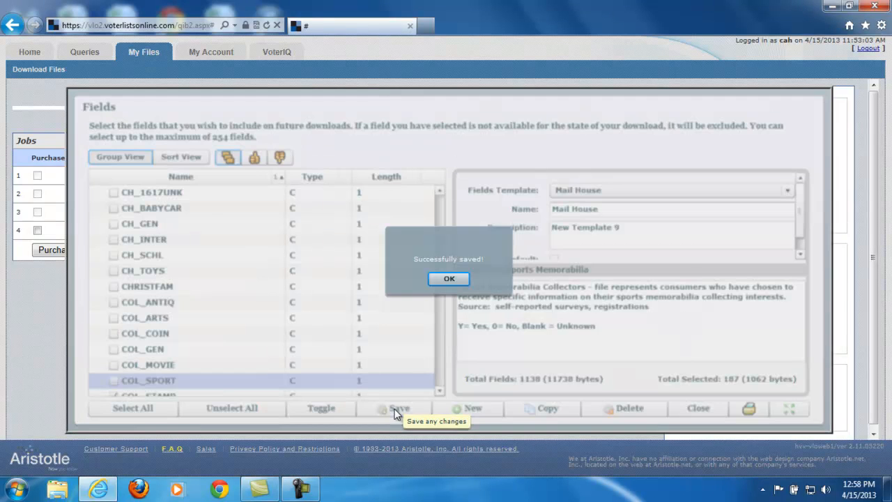
pyautogui.click(448, 278)
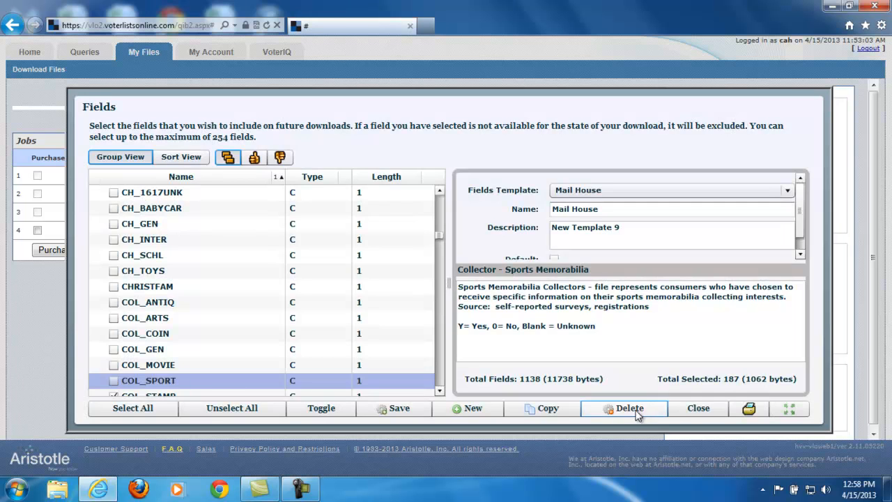
pyautogui.click(698, 407)
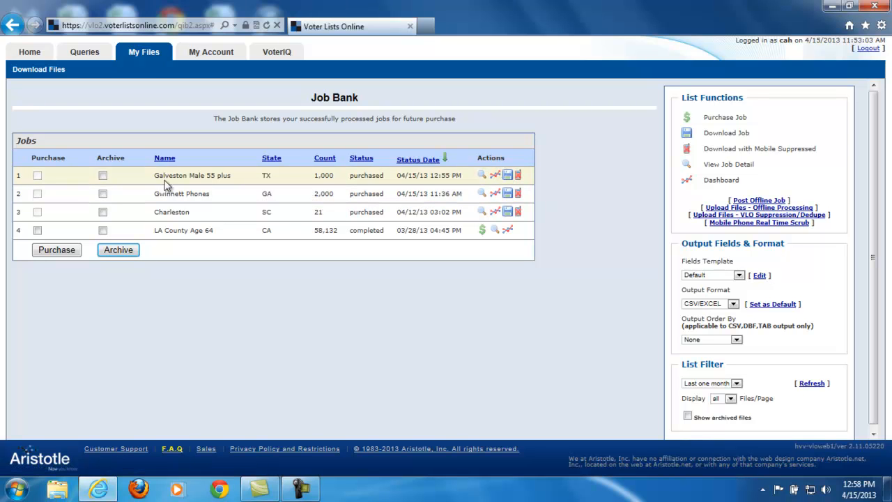
# Set the fields template to Mail House, generate a new download of Galveston Male 55 plus and close the export window.
pyautogui.click(698, 276)
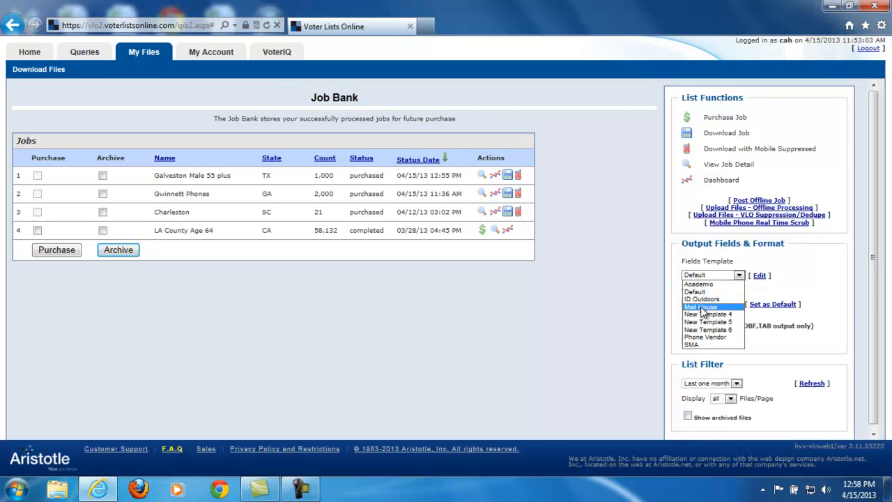
pyautogui.click(704, 308)
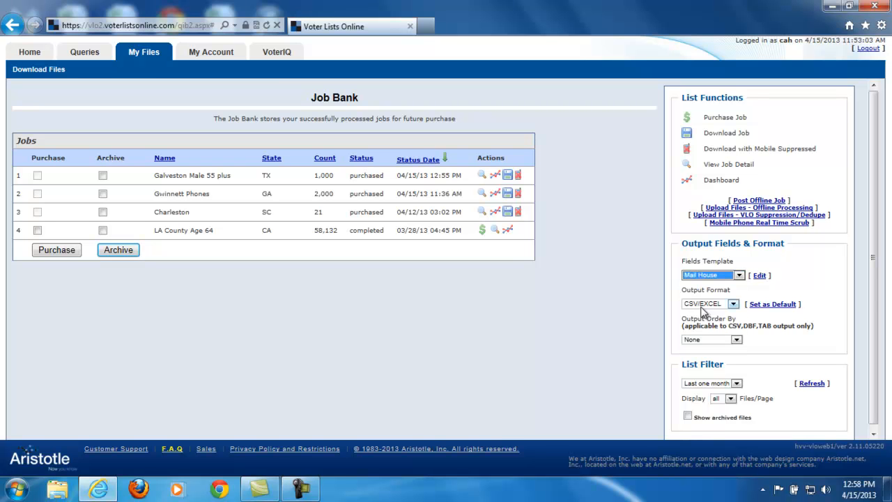
pyautogui.click(507, 175)
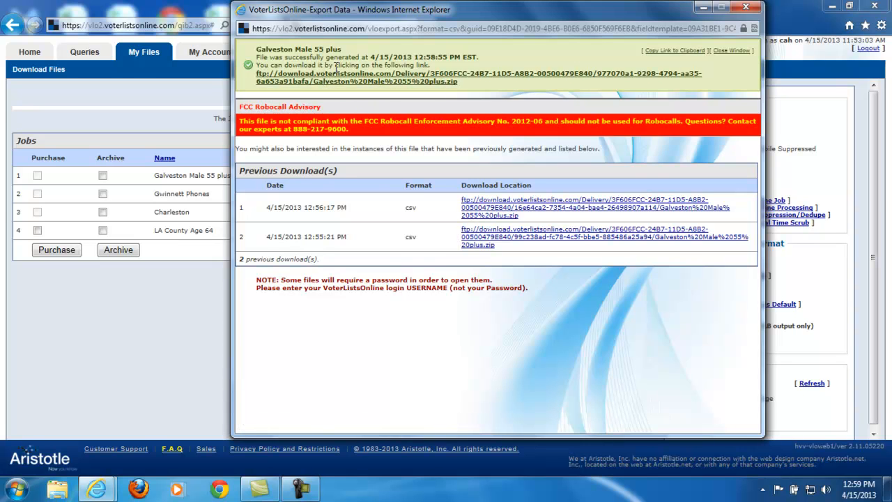
pyautogui.click(746, 9)
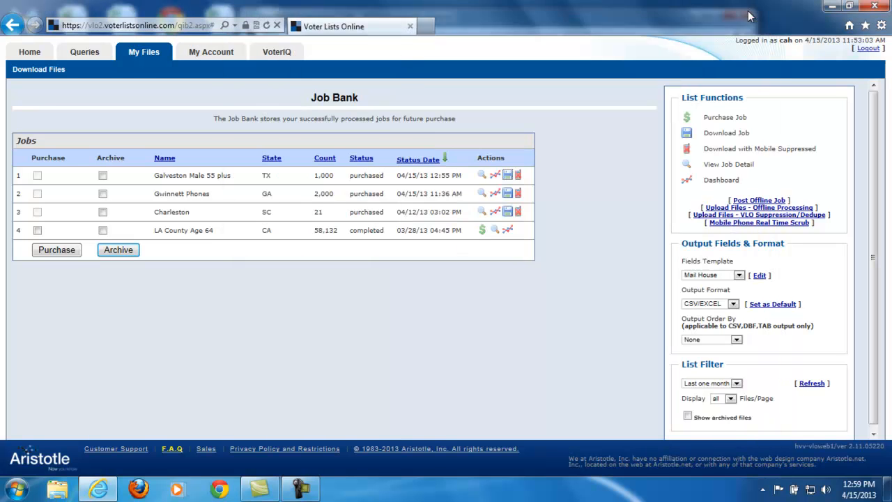
# Review the available output formats and the date range options for filtering the Job Bank list.
pyautogui.click(706, 307)
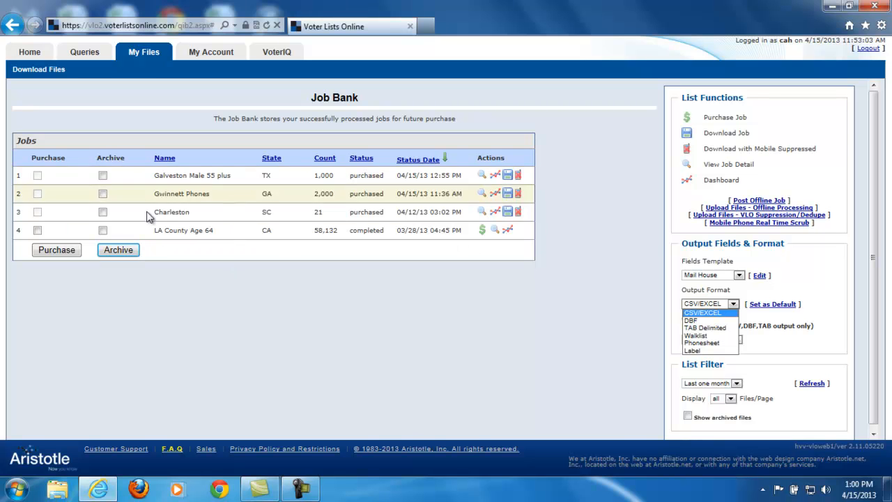
pyautogui.click(750, 376)
pyautogui.click(712, 389)
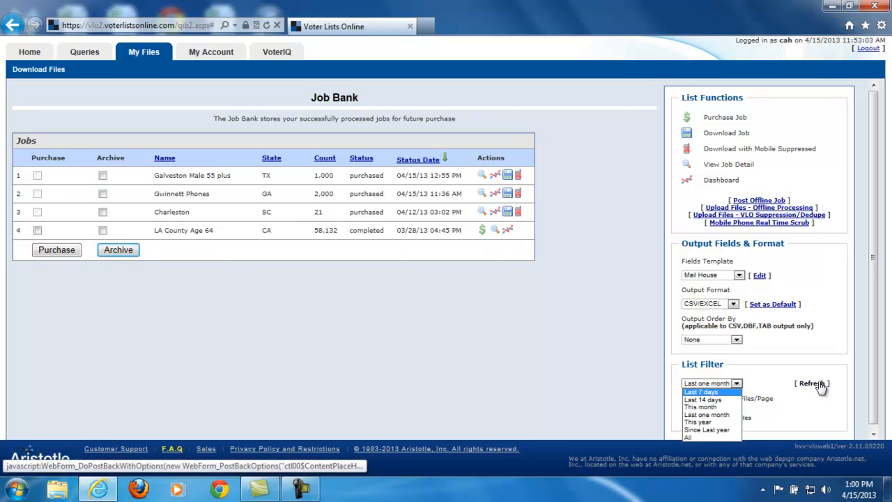
pyautogui.click(781, 353)
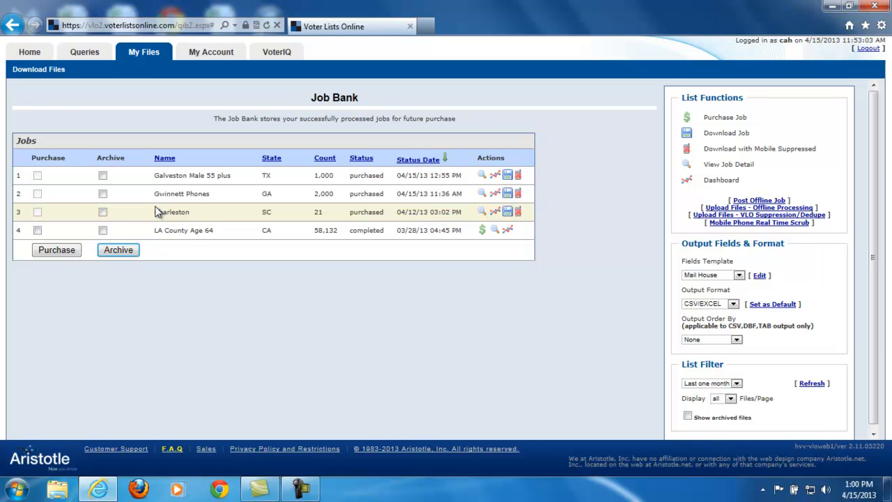
pyautogui.click(116, 251)
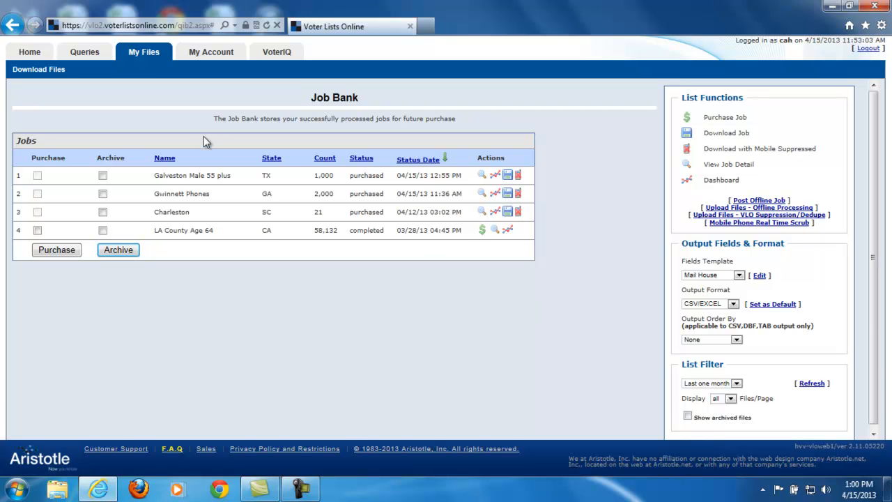
# Review the account's purchase report and the full account registration form.
pyautogui.click(213, 53)
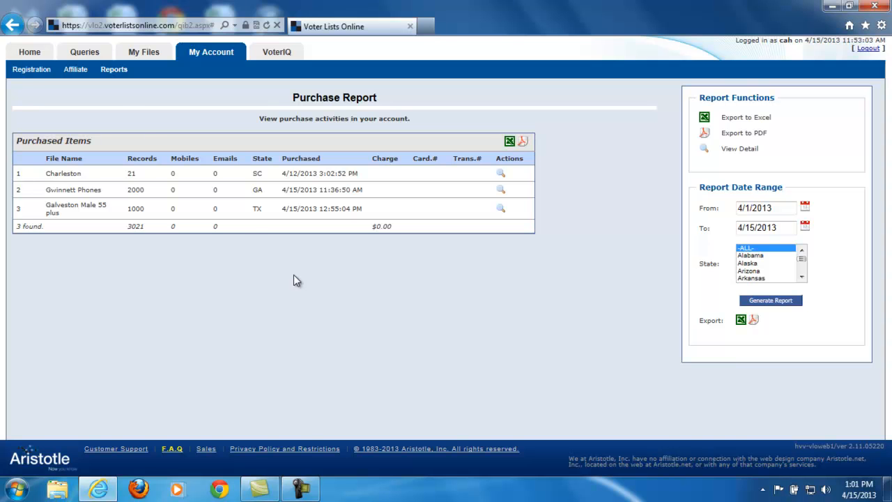
pyautogui.click(31, 69)
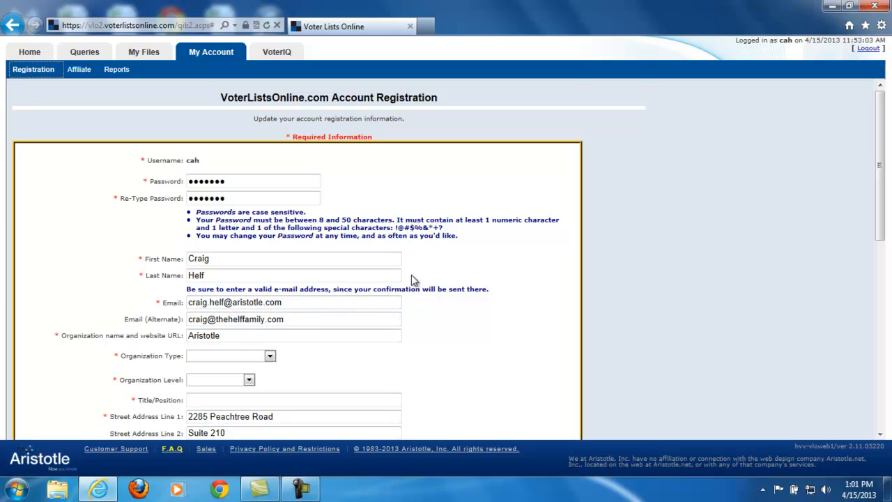
pyautogui.scroll(-3, 411, 274)
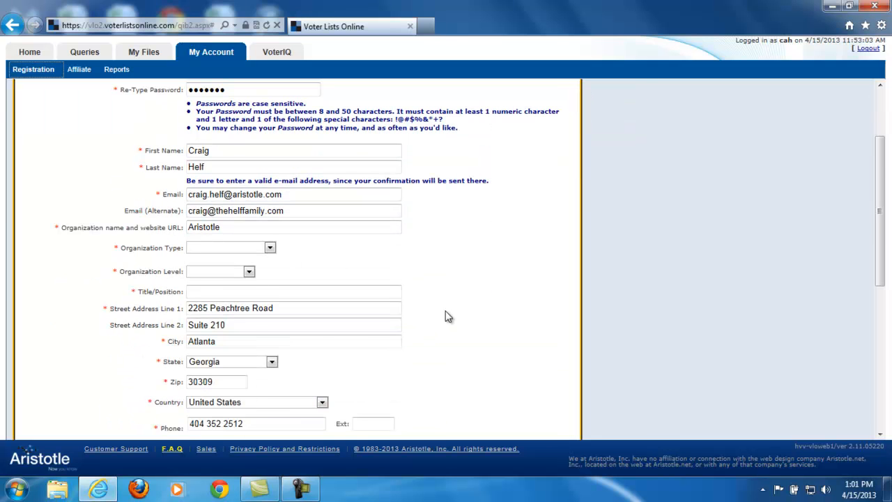
pyautogui.scroll(-3, 449, 318)
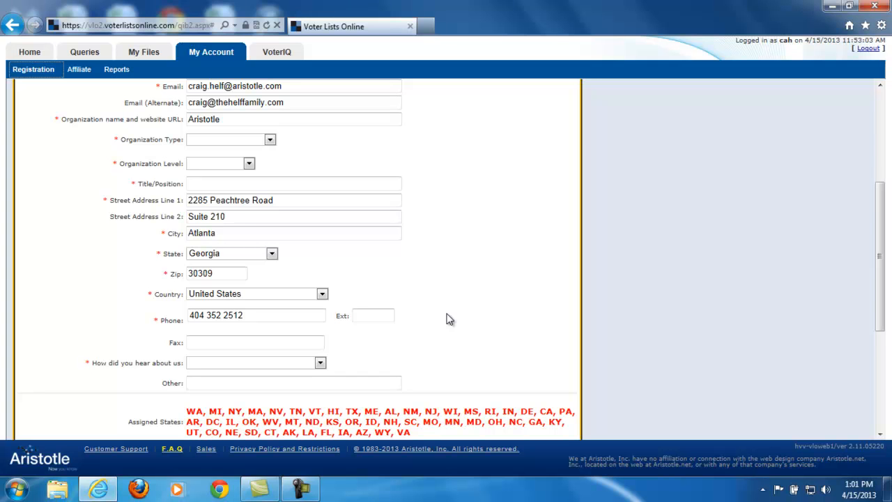
pyautogui.scroll(6, 449, 319)
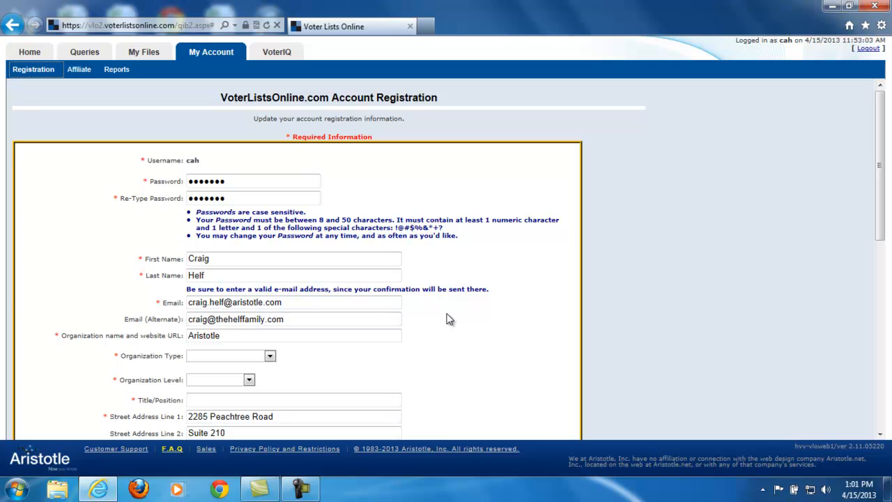
# Return to the Query Builder and review all clauses and the raw query of Galveston 55 Plus Male.
pyautogui.click(96, 54)
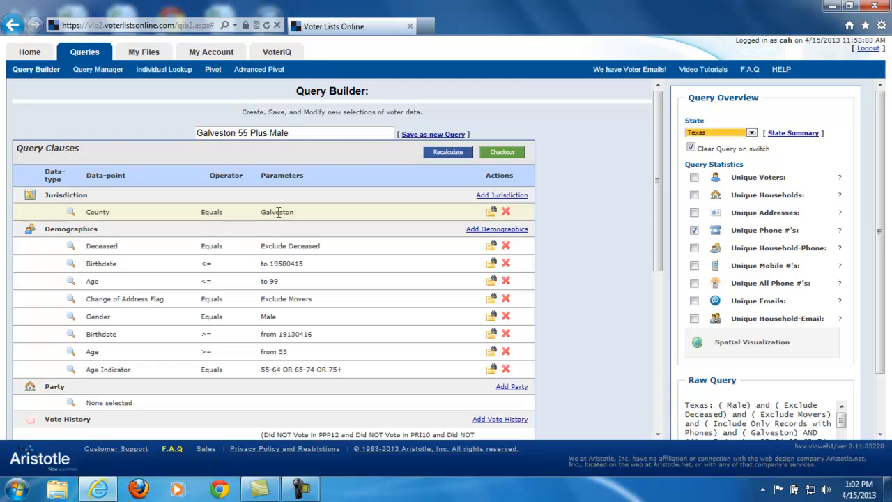
pyautogui.scroll(-4, 607, 259)
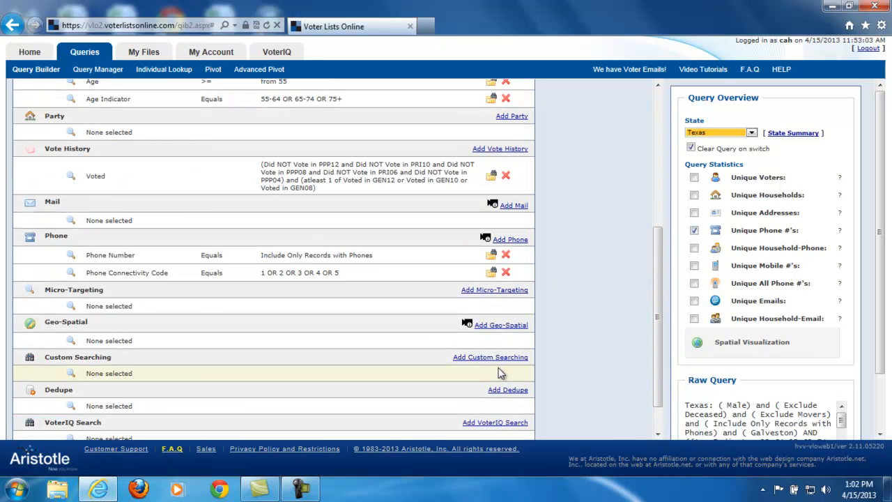
pyautogui.moveTo(658, 394); pyautogui.dragTo(659, 240)
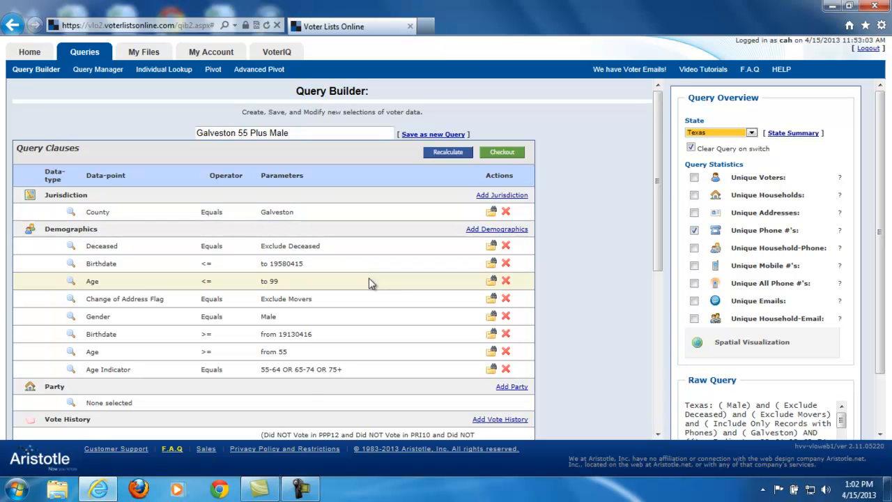
pyautogui.scroll(-5, 371, 280)
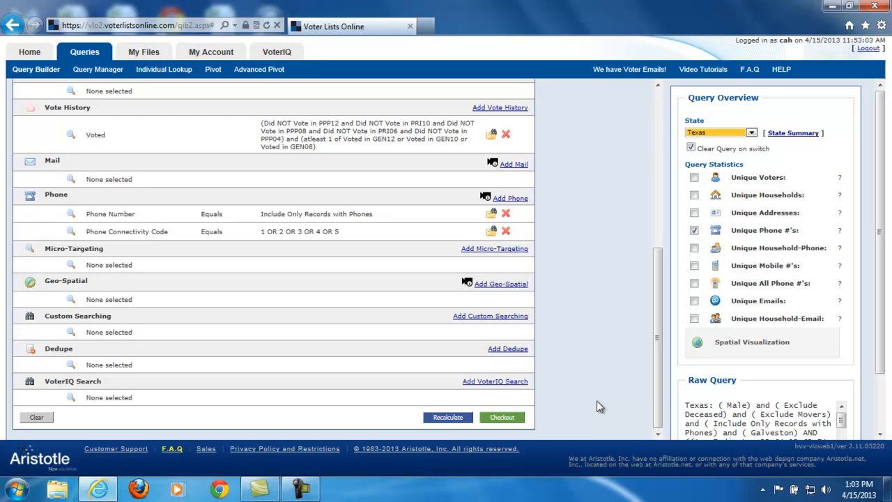
pyautogui.scroll(-2, 787, 387)
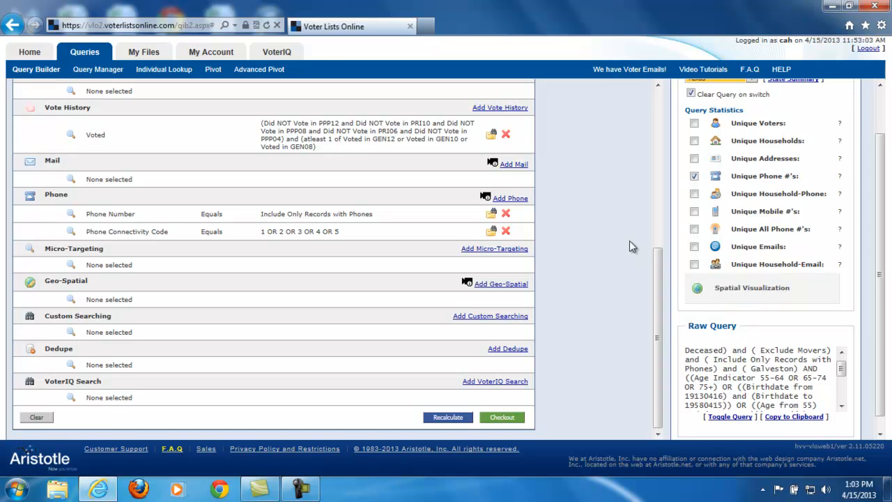
pyautogui.scroll(3, 629, 240)
pyautogui.scroll(2, 630, 241)
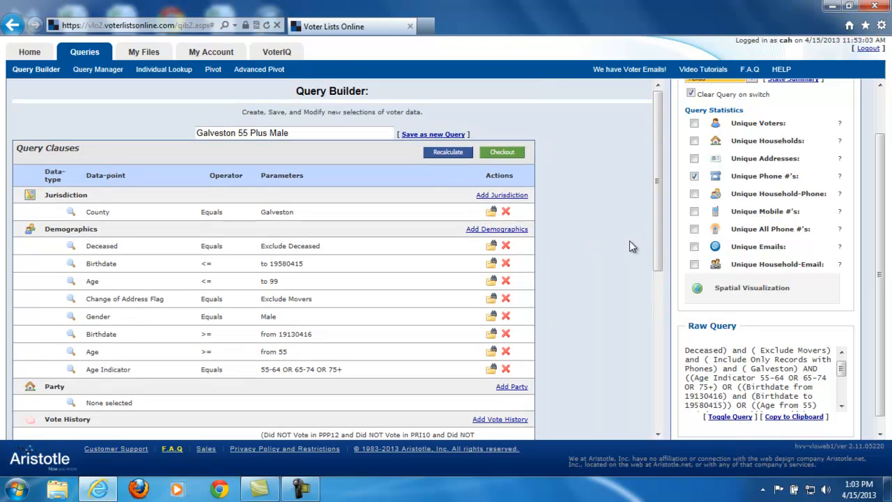